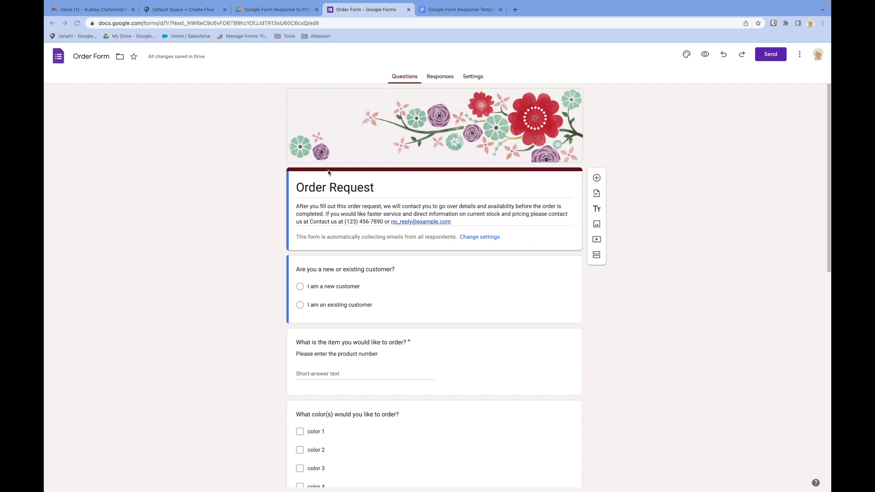
# - Look over the Order Form's Responses and Settings tabs in Google Forms
pyautogui.scroll(-15, 380, 201)
pyautogui.scroll(15, 380, 200)
pyautogui.click(439, 77)
pyautogui.click(478, 76)
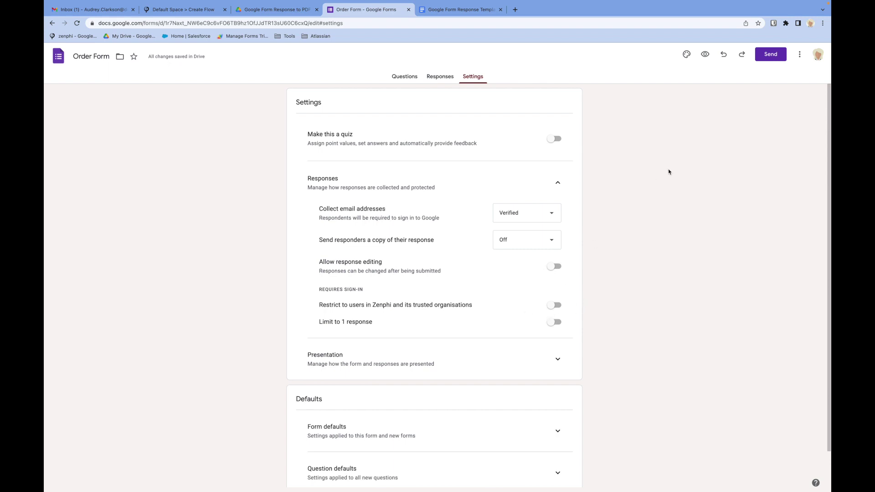
# - Preview the Order Form as a respondent and scroll through its questions
pyautogui.click(704, 54)
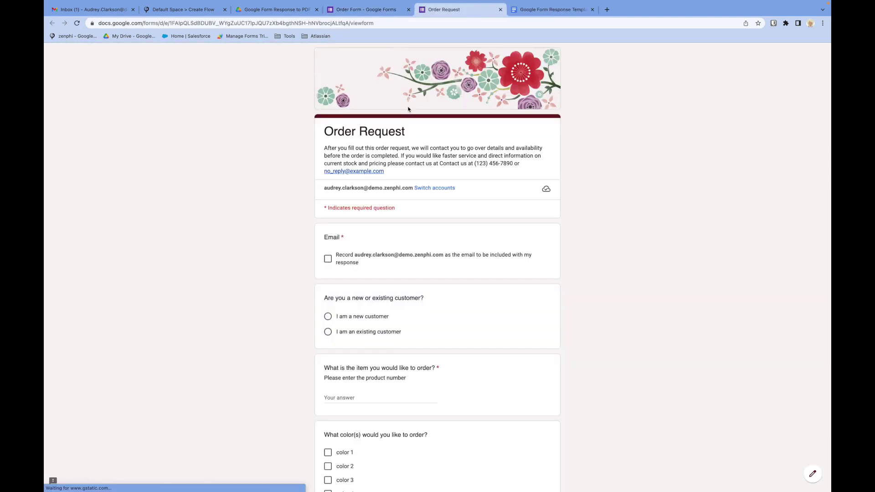
pyautogui.scroll(-5, 384, 295)
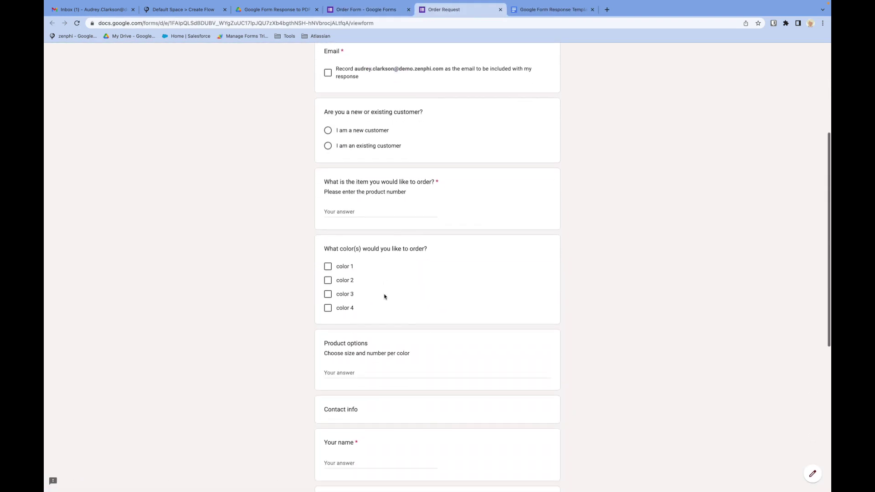
pyautogui.click(175, 11)
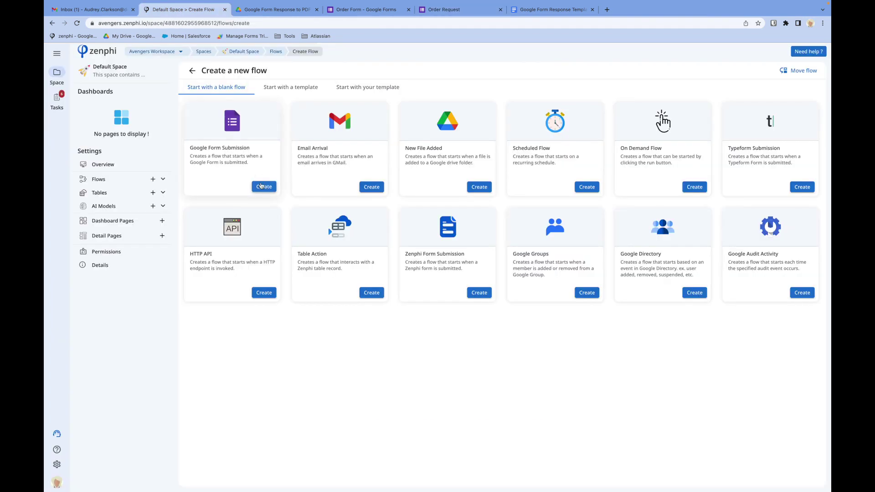
# - Create a Google Form Submission flow titled 'Generated PDF for Google Form Submissions'
pyautogui.click(268, 188)
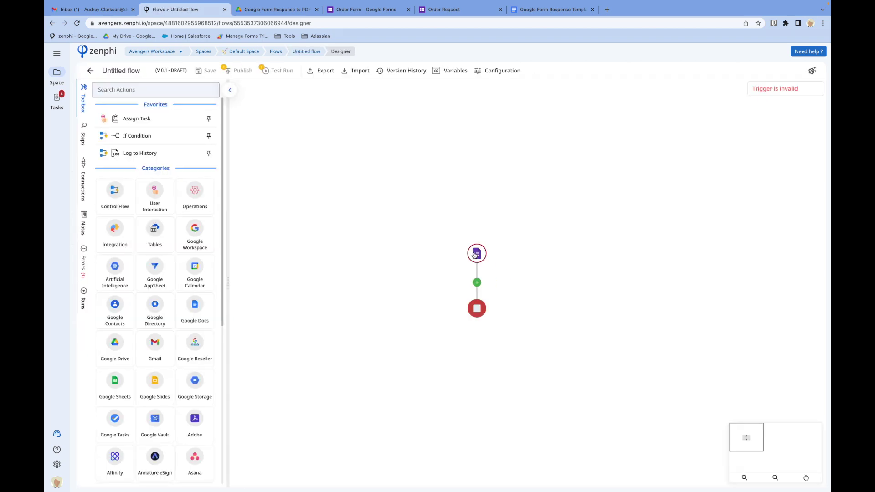
pyautogui.click(121, 71)
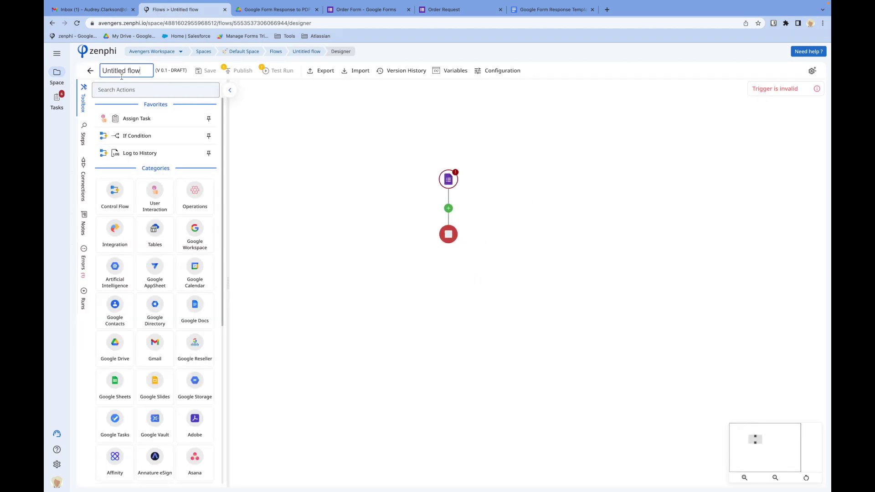
pyautogui.write('Generated PDF for Google Form Submissions')
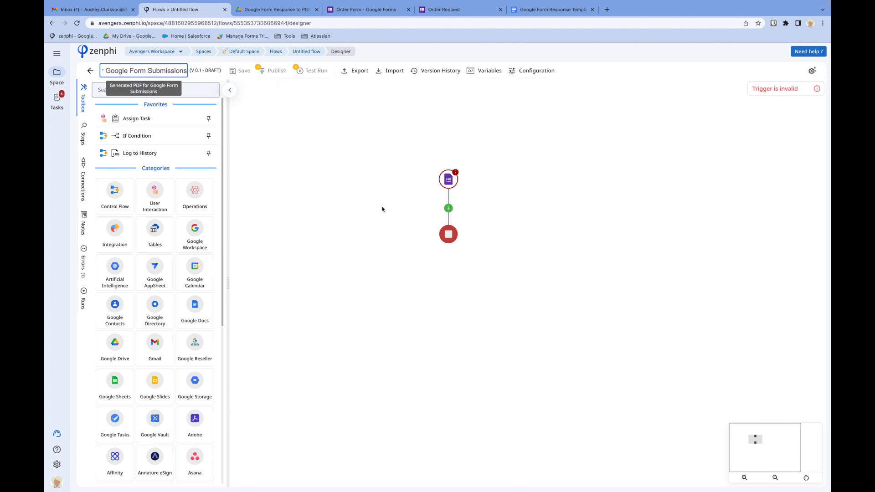
pyautogui.press('Return')
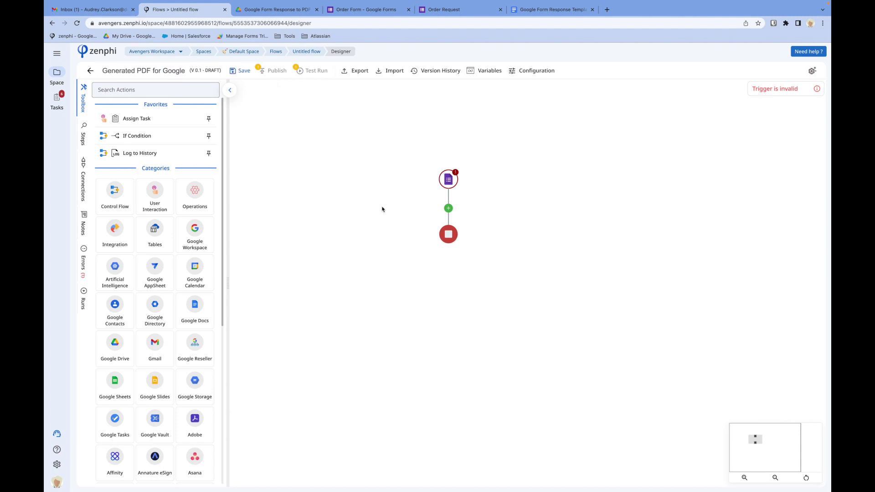
# - Set the trigger to the New Google Forms connection and the Order Form in 'Google Form Response to PDF'
pyautogui.click(450, 181)
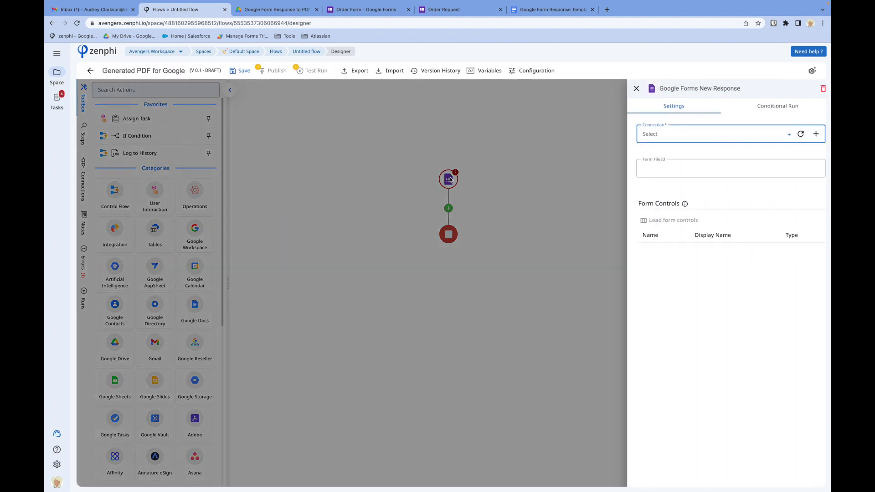
pyautogui.click(742, 136)
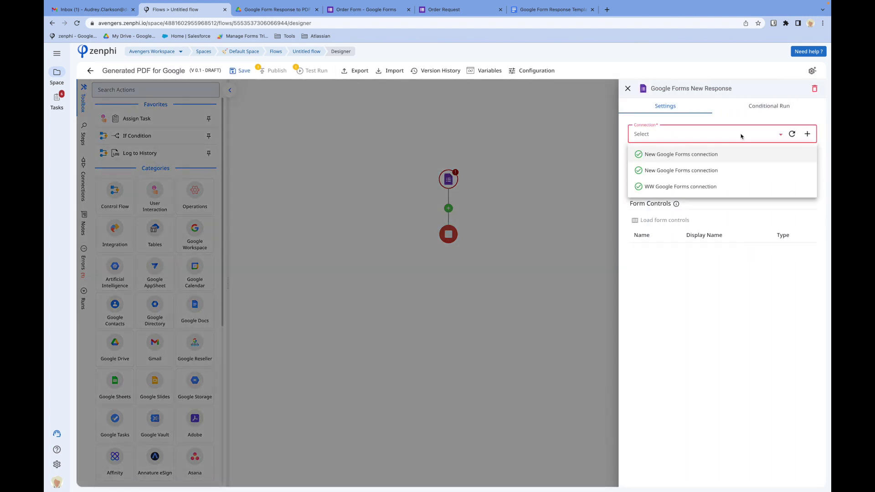
pyautogui.click(724, 160)
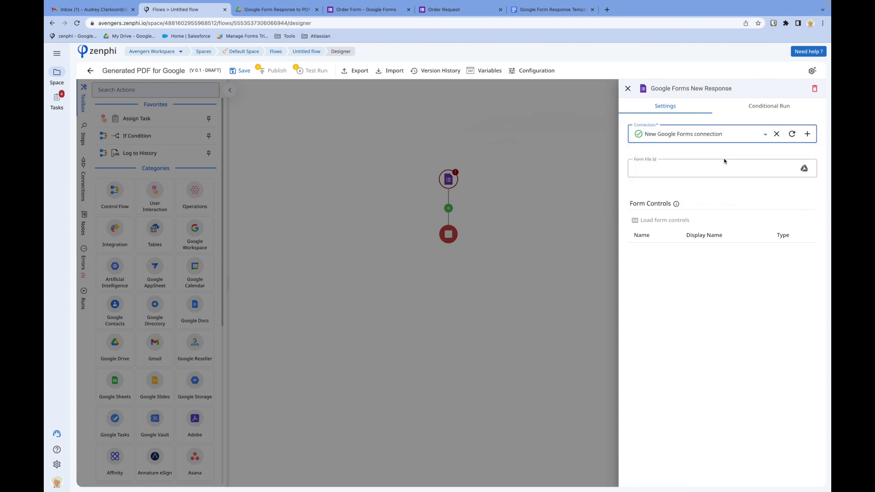
pyautogui.click(804, 169)
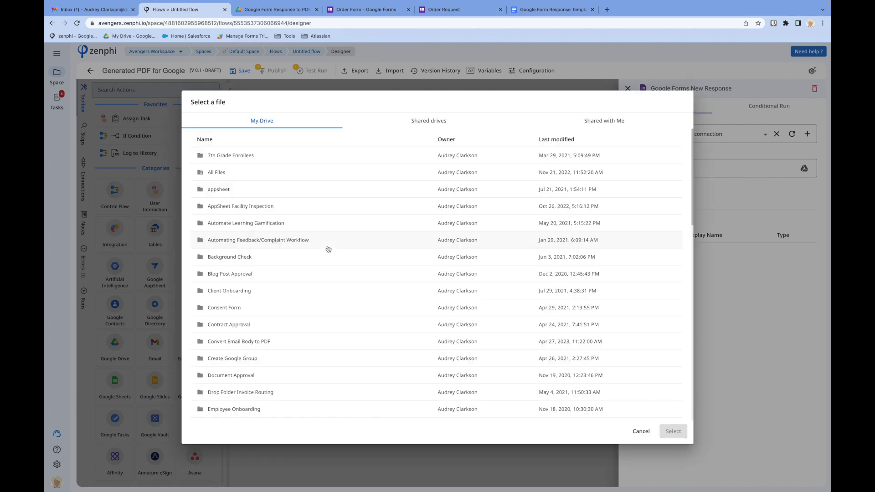
pyautogui.scroll(-5, 269, 316)
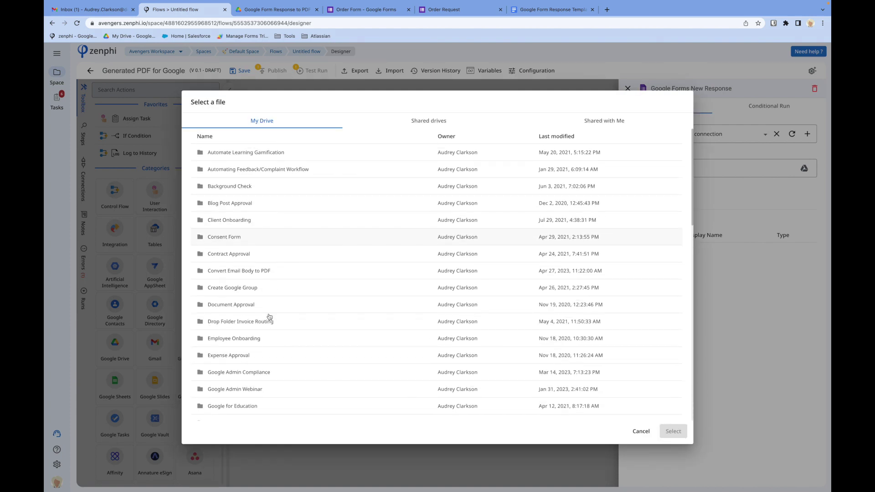
pyautogui.doubleClick(233, 301)
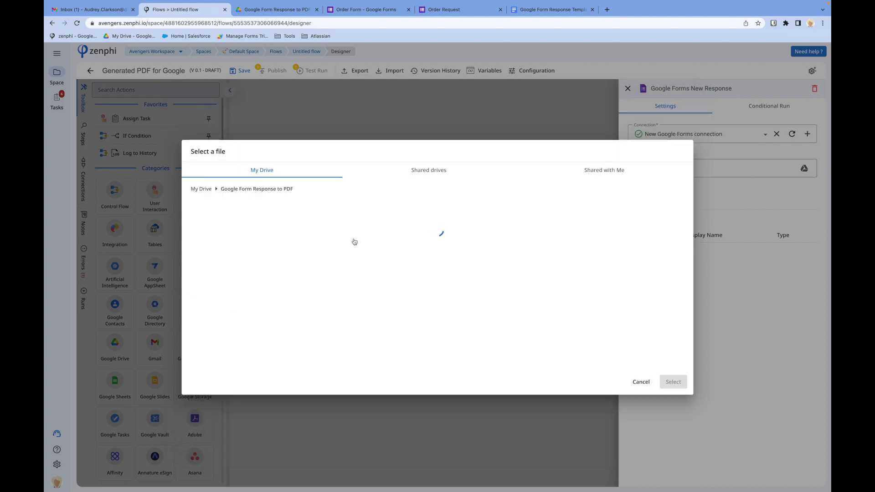
pyautogui.click(230, 237)
pyautogui.click(675, 383)
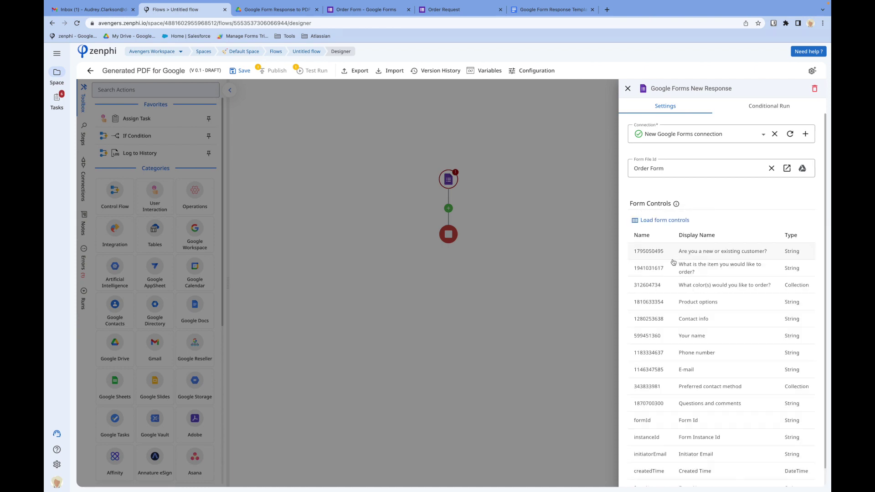
# - Close the trigger settings and save the flow as a draft
pyautogui.scroll(-1, 671, 383)
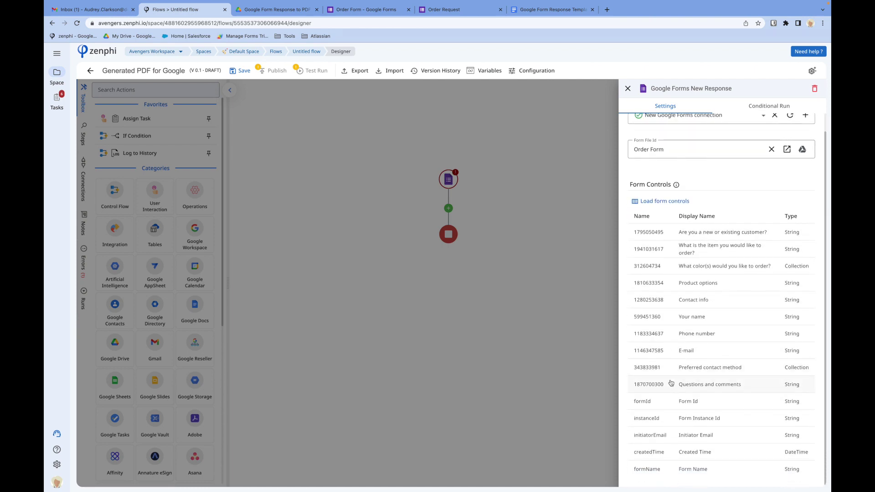
pyautogui.scroll(1, 671, 383)
pyautogui.scroll(-1, 671, 383)
pyautogui.click(475, 272)
pyautogui.click(238, 74)
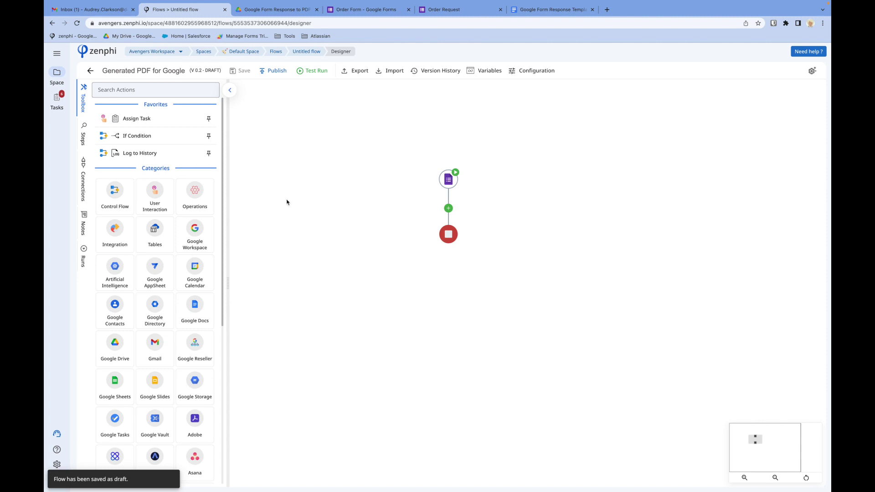
# - Drag Generate Document Using Template from the Google Docs actions onto the connector below the trigger
pyautogui.click(196, 309)
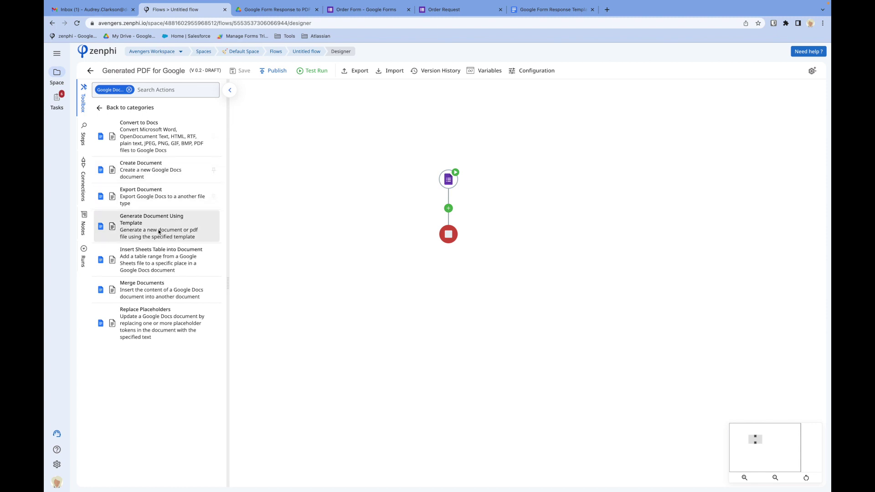
pyautogui.moveTo(137, 223); pyautogui.dragTo(448, 208)
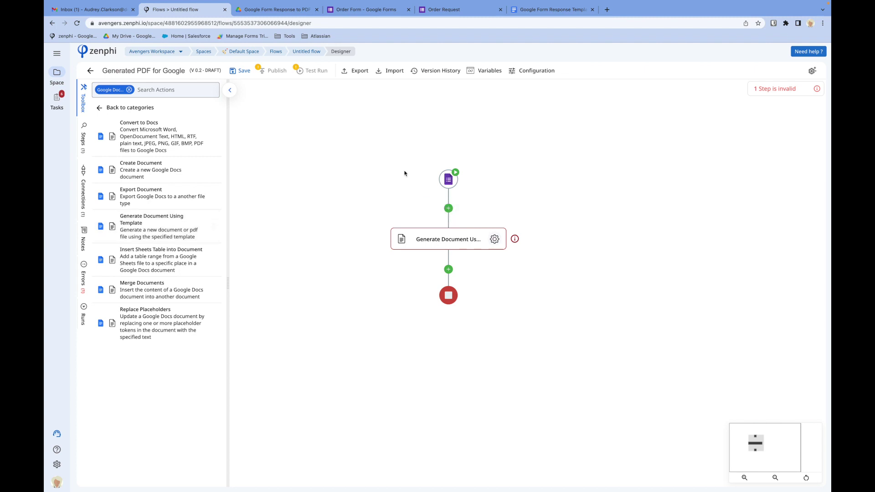
pyautogui.click(554, 10)
# - Compare the template's {{submitted_on}} and {{existing_customer}} placeholders with the Order Request form questions
pyautogui.scroll(-1, 334, 263)
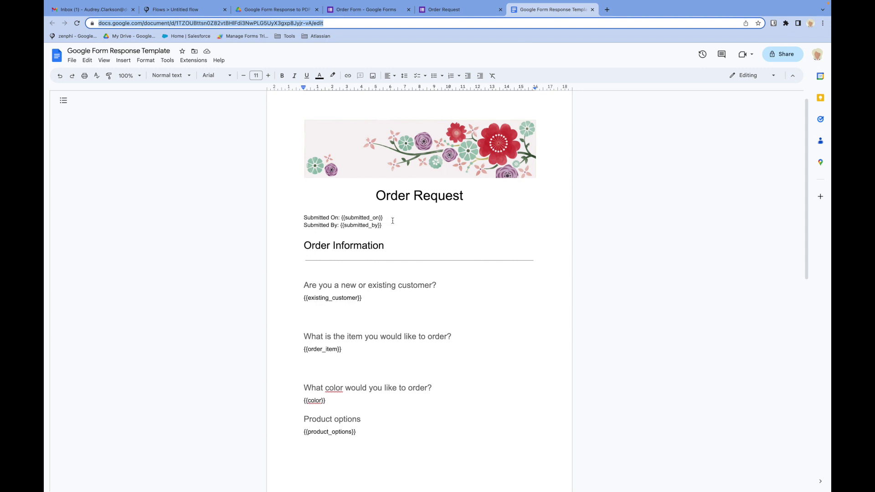
pyautogui.scroll(-1, 396, 212)
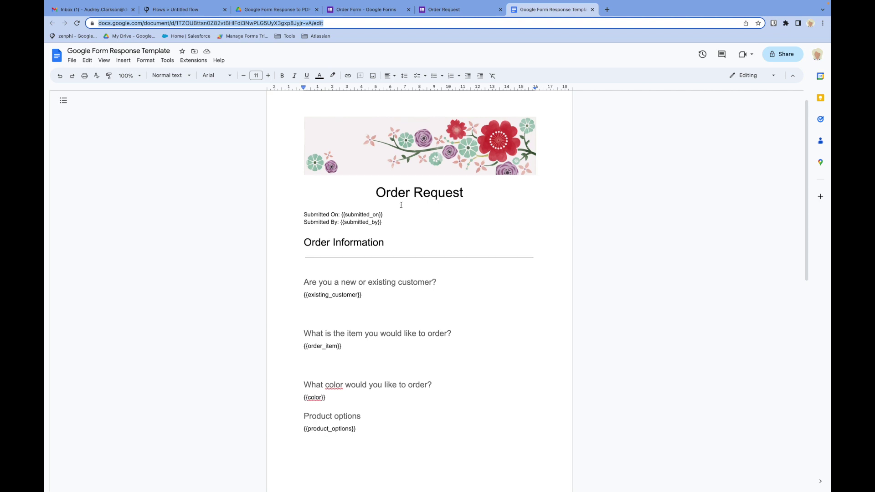
pyautogui.scroll(-3, 401, 205)
pyautogui.moveTo(384, 140); pyautogui.dragTo(343, 133)
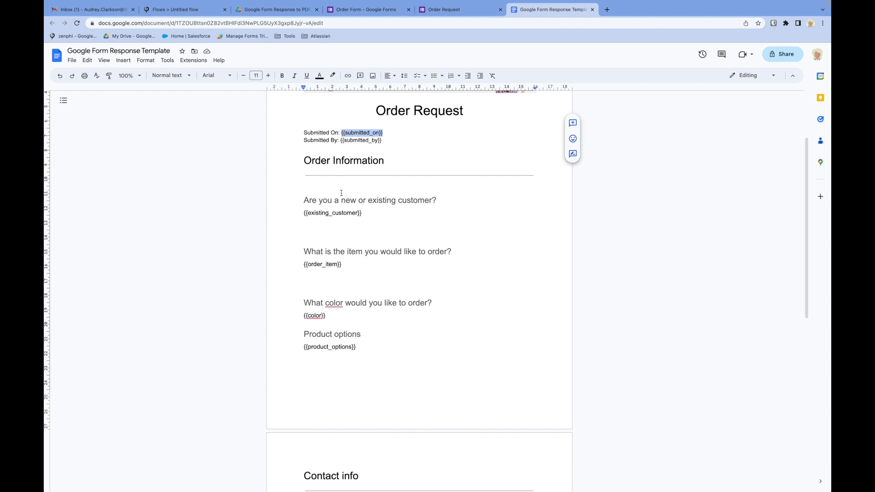
pyautogui.moveTo(363, 214); pyautogui.dragTo(293, 216)
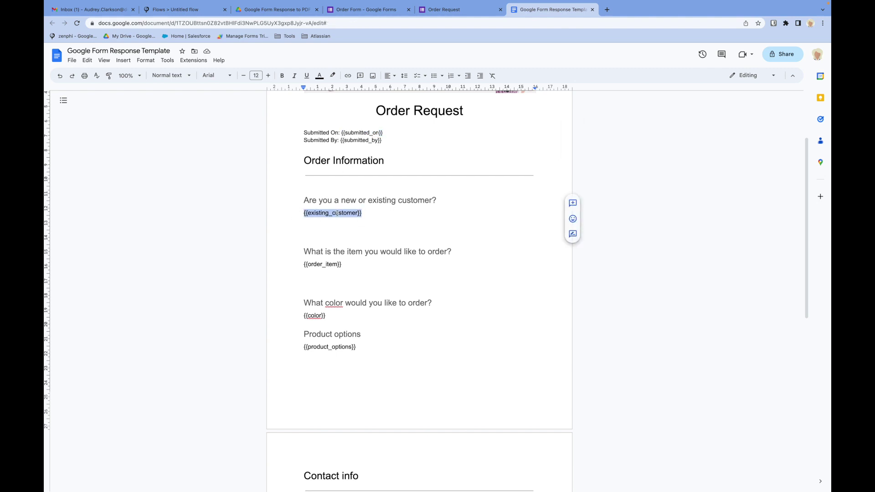
pyautogui.click(449, 11)
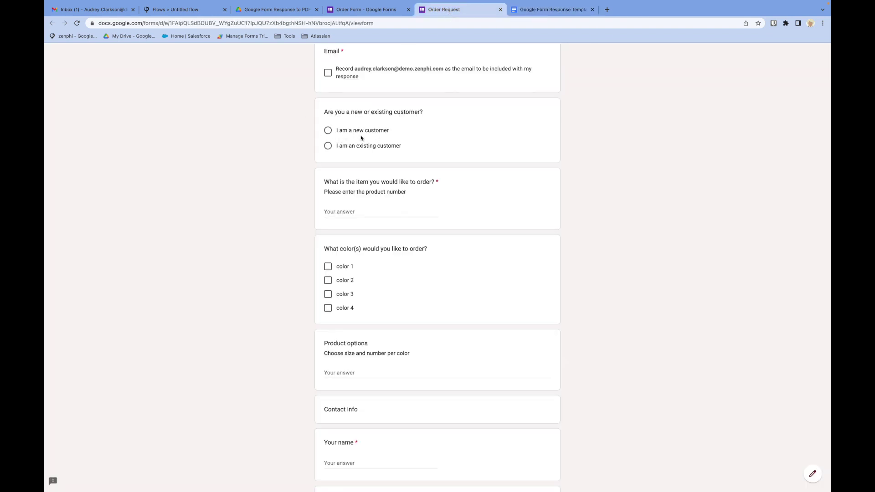
pyautogui.click(534, 10)
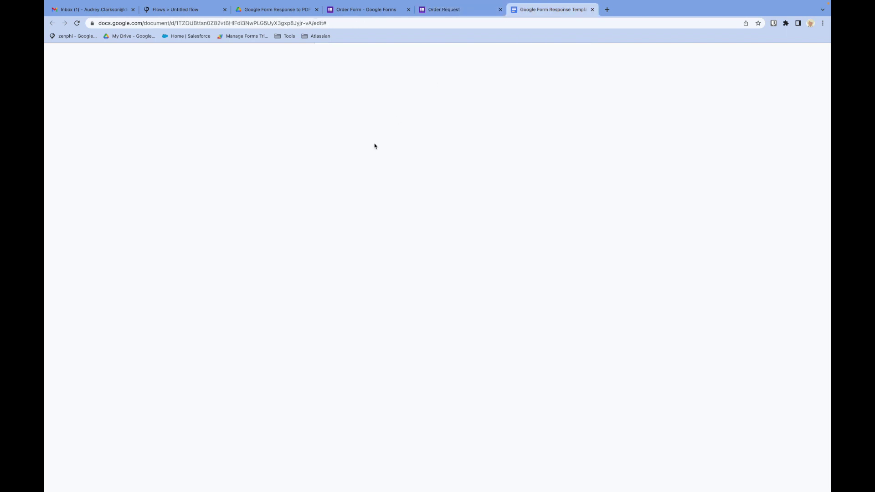
pyautogui.scroll(-10, 361, 262)
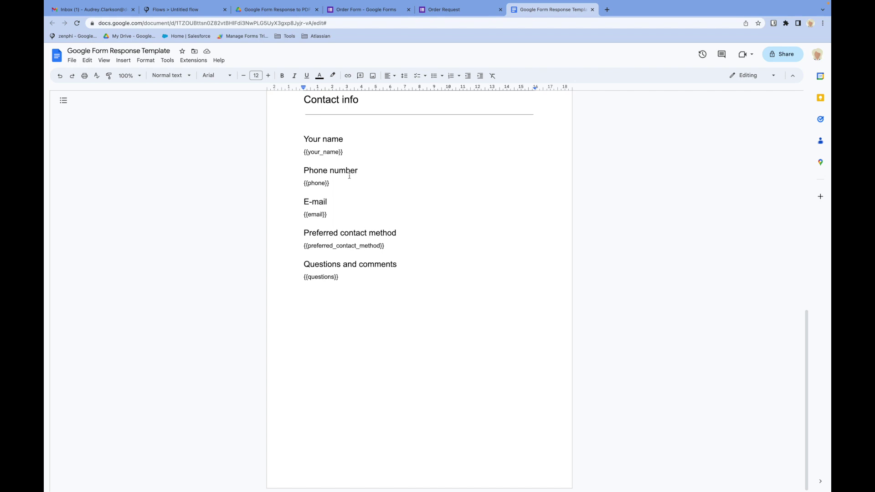
pyautogui.click(186, 9)
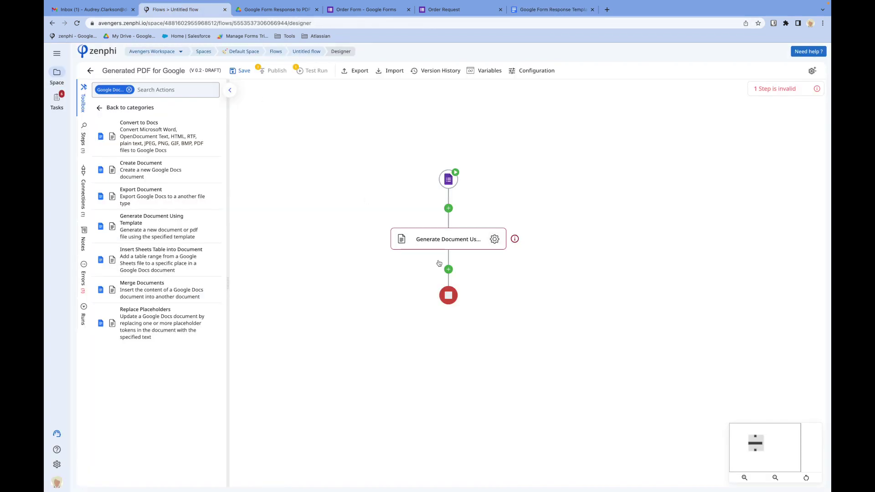
# - Use the WW Google Drive connection and pick Google Form Response Template from 'Google Form Response to PDF'
pyautogui.click(495, 241)
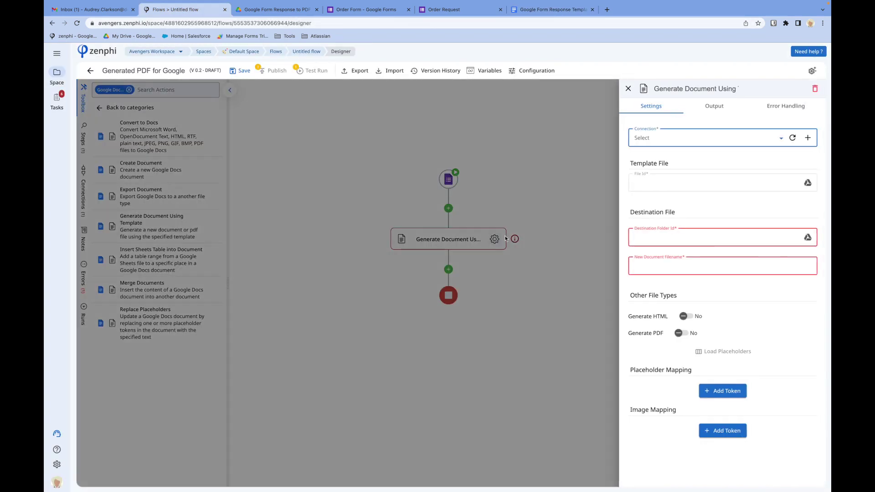
pyautogui.click(746, 137)
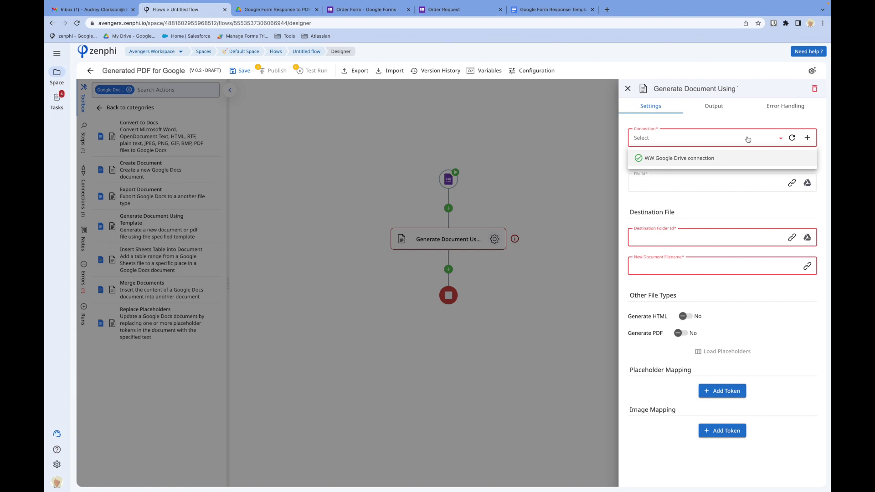
pyautogui.click(700, 159)
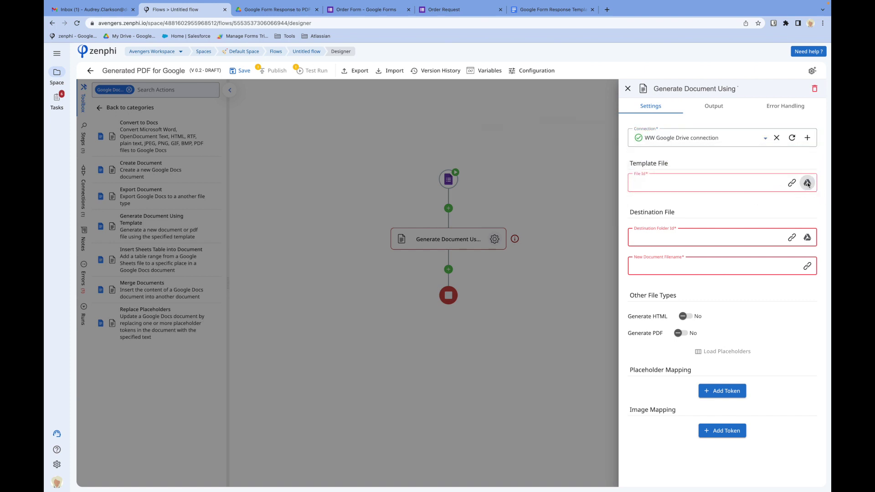
pyautogui.click(808, 184)
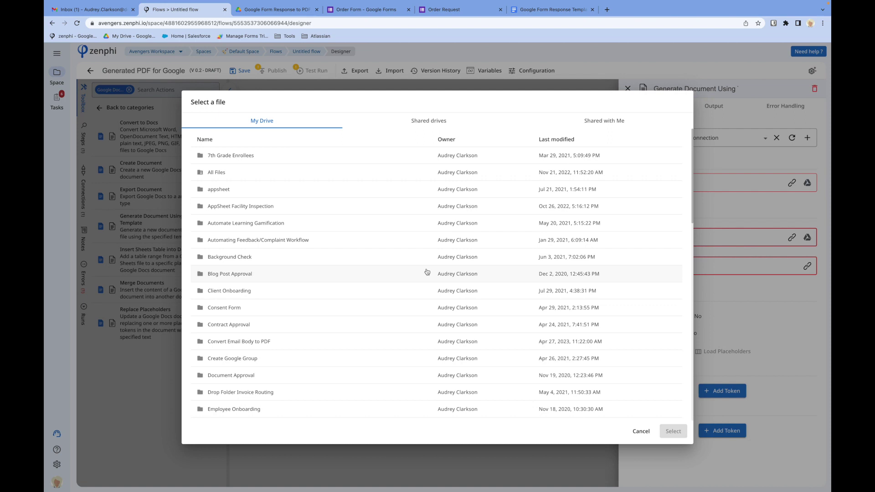
pyautogui.scroll(-4, 427, 272)
pyautogui.doubleClick(228, 334)
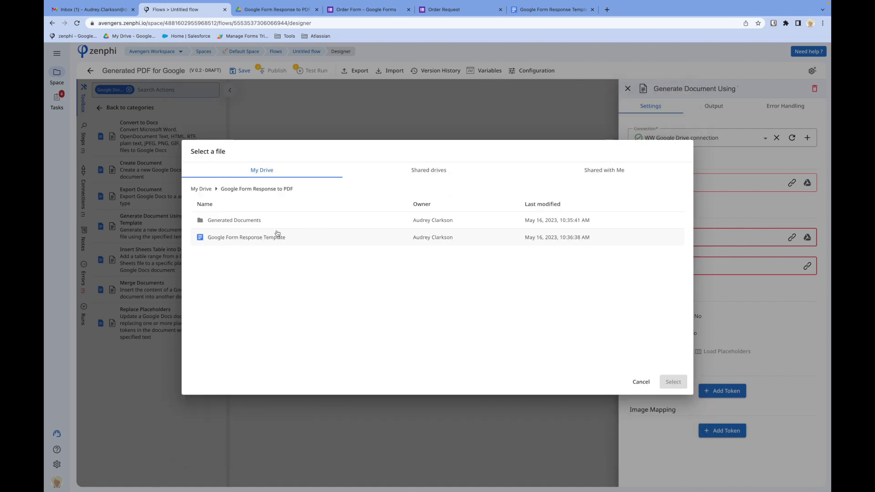
pyautogui.click(262, 237)
pyautogui.click(673, 382)
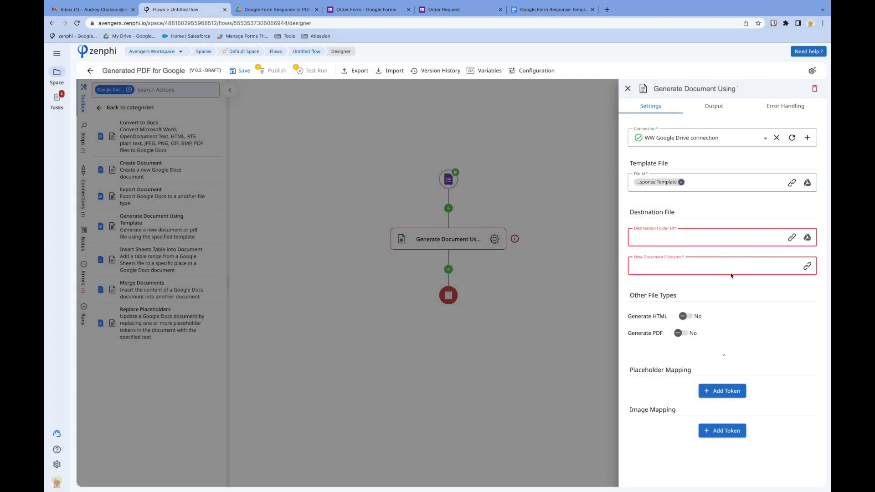
pyautogui.scroll(-3, 731, 328)
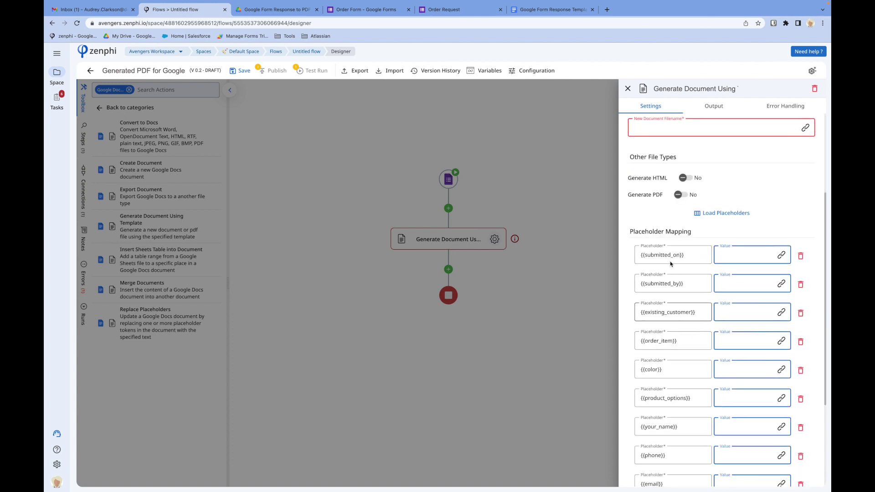
# - Set Destination Folder Id to Generated Documents inside the Google Form Response to PDF folder
pyautogui.scroll(-3, 677, 374)
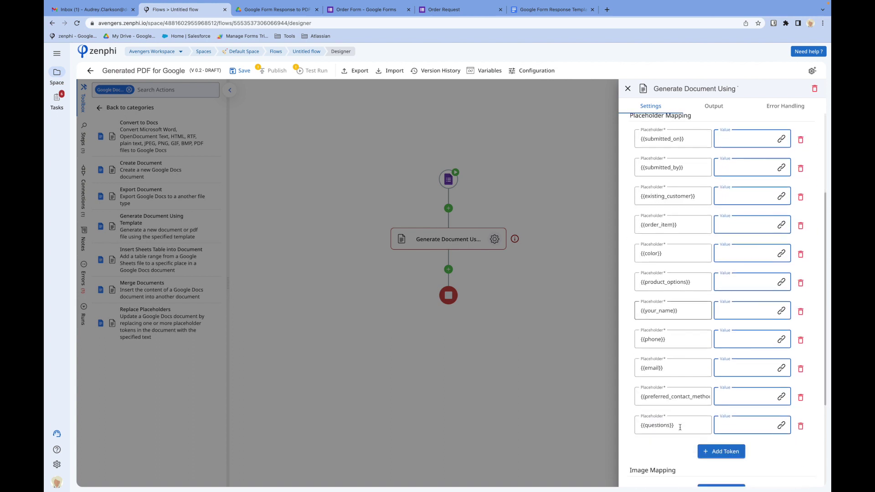
pyautogui.scroll(5, 678, 346)
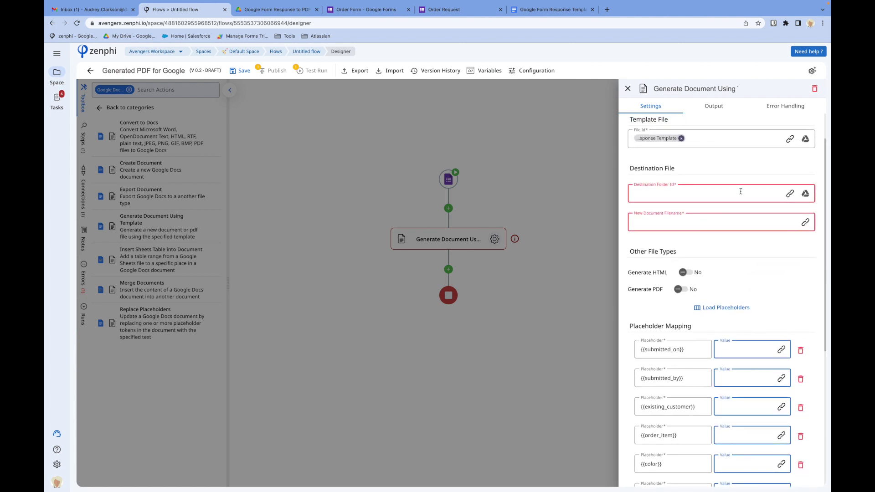
pyautogui.click(806, 194)
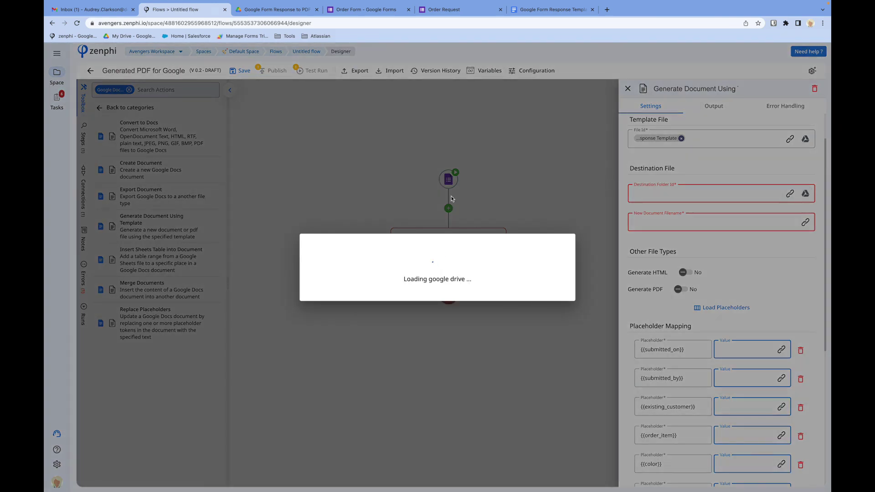
pyautogui.scroll(-3, 248, 372)
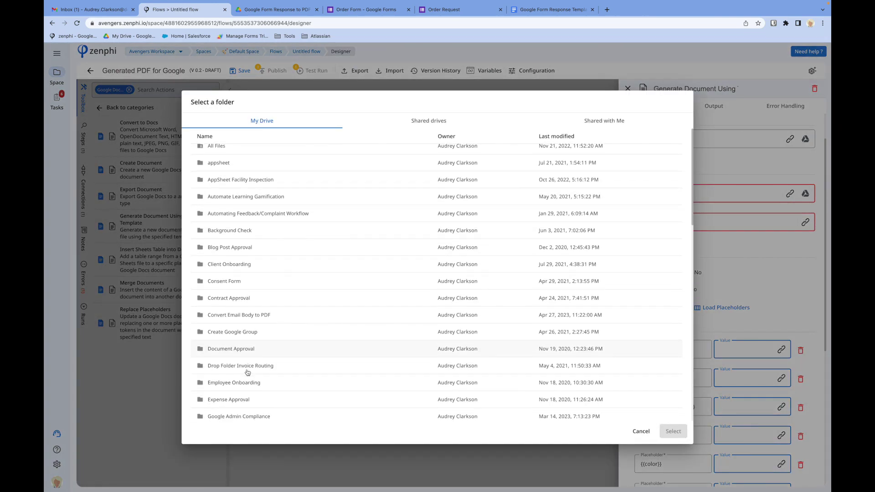
pyautogui.scroll(-1, 247, 372)
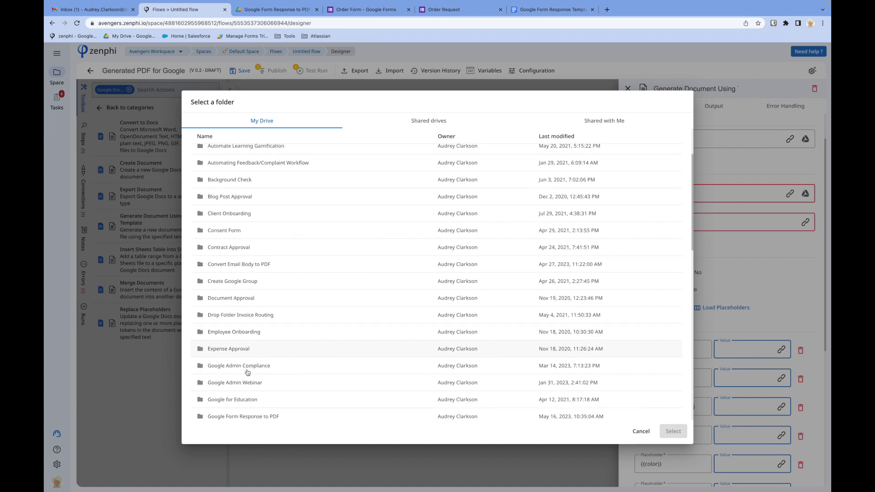
pyautogui.doubleClick(256, 373)
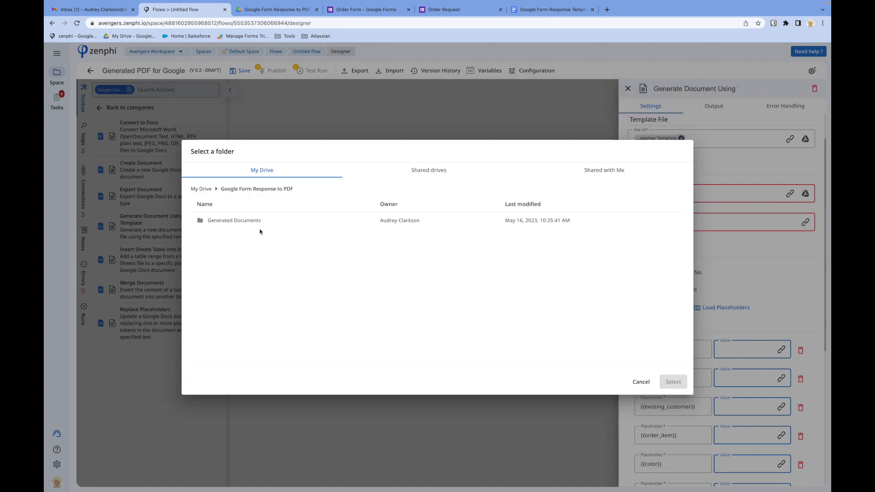
pyautogui.click(238, 227)
pyautogui.click(673, 383)
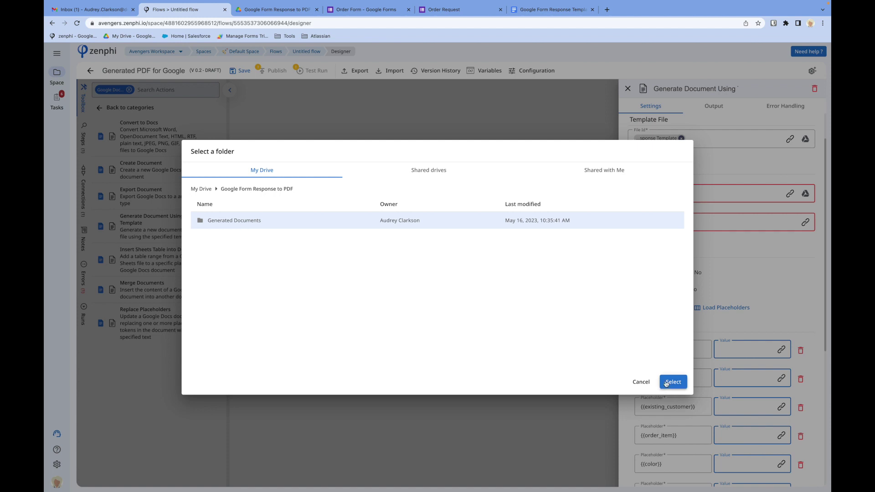
pyautogui.click(742, 220)
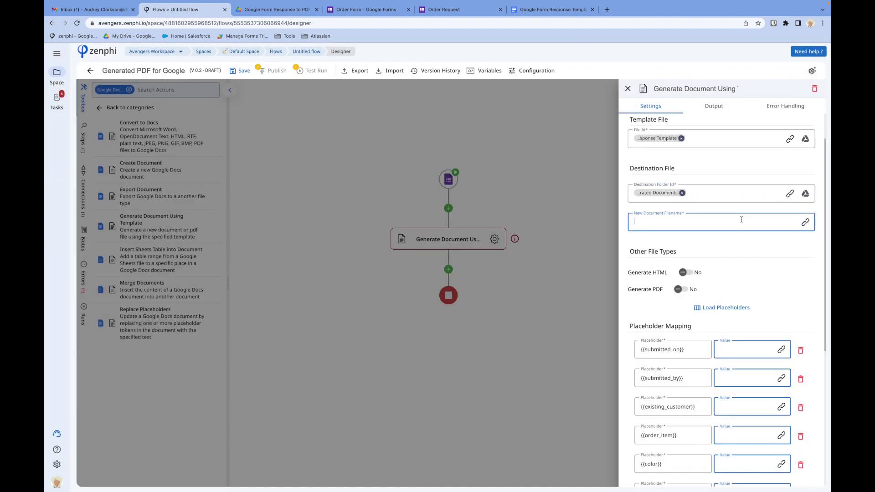
# - Set New Document Filename to the trigger's Your name answer
pyautogui.click(806, 222)
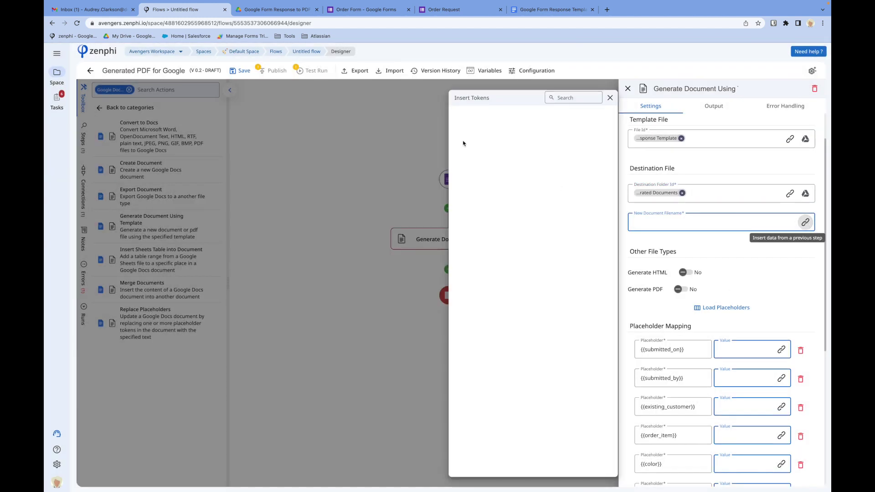
pyautogui.click(509, 135)
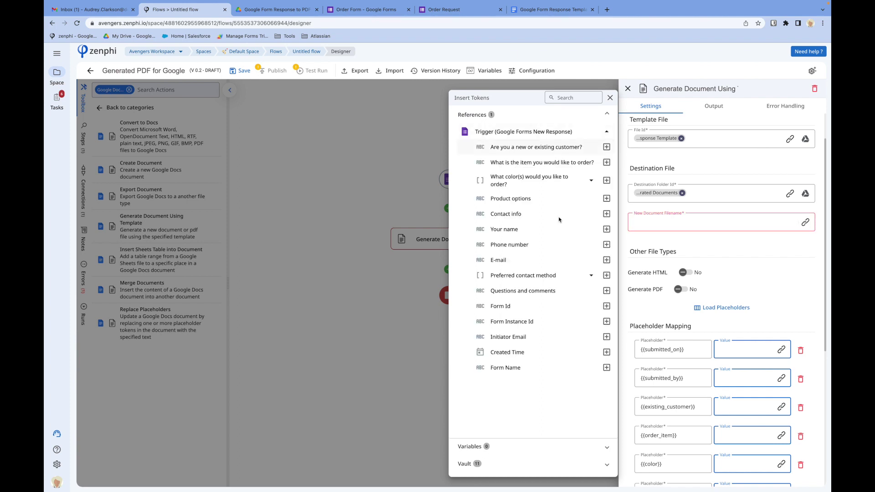
pyautogui.click(607, 229)
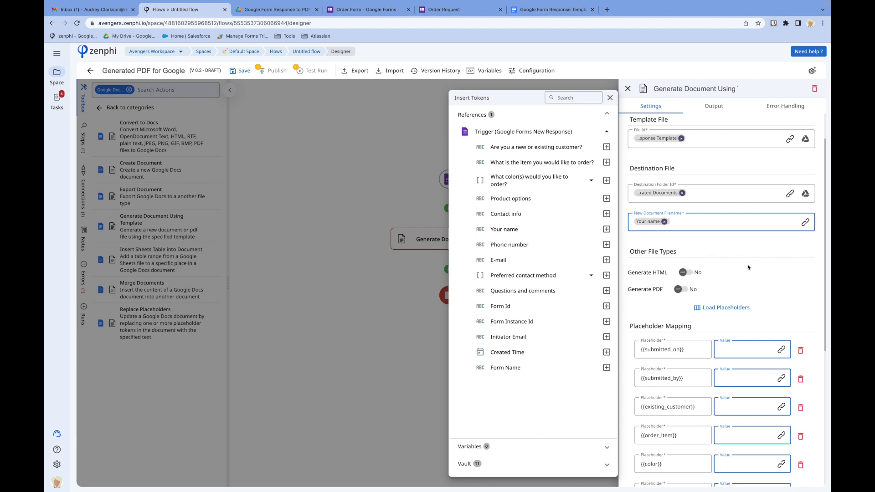
pyautogui.click(759, 269)
# - Set Generate PDF to Yes and scroll through the remaining step settings
pyautogui.click(681, 292)
pyautogui.scroll(-3, 683, 296)
pyautogui.scroll(-1, 682, 295)
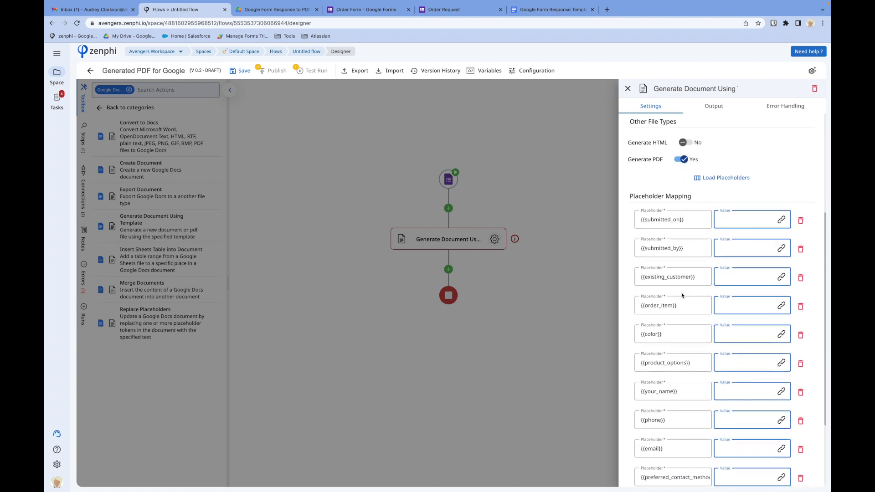
pyautogui.scroll(-2, 682, 296)
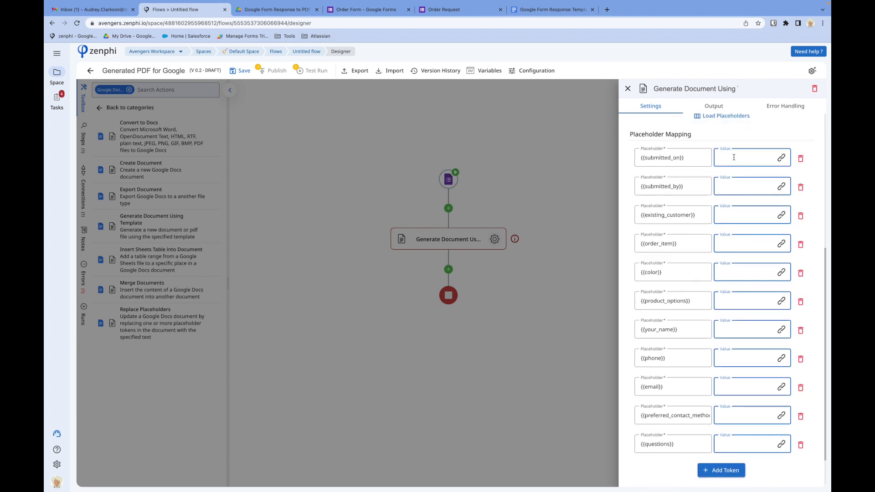
pyautogui.click(533, 12)
# - Scroll back up through the template placeholders, then return to Zenphi with Ctrl+2
pyautogui.scroll(12, 378, 223)
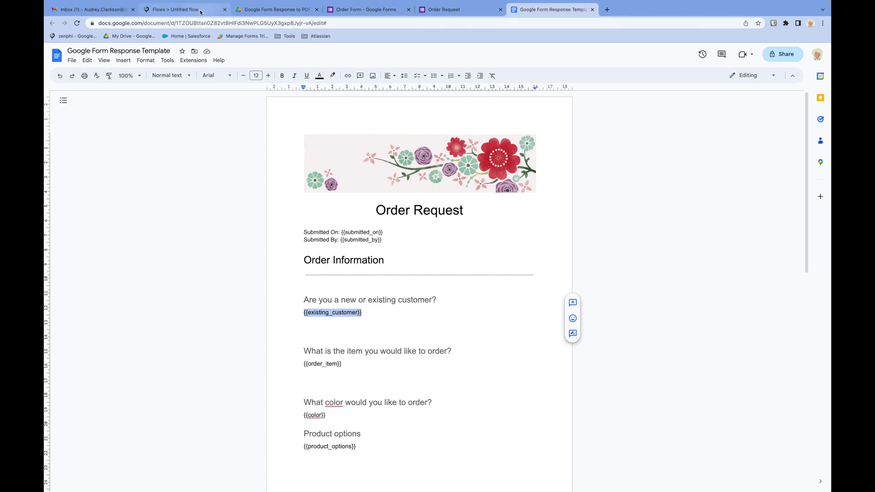
pyautogui.hotkey('ctrl', '2')
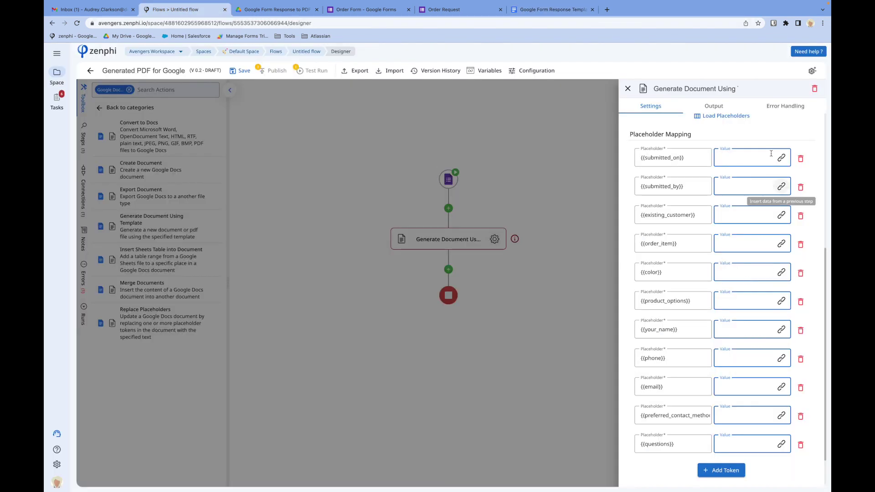
pyautogui.click(782, 158)
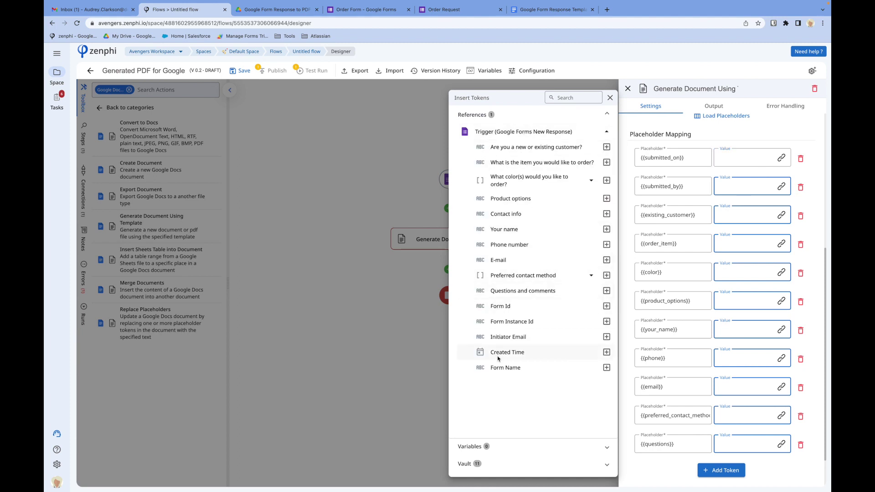
pyautogui.click(606, 353)
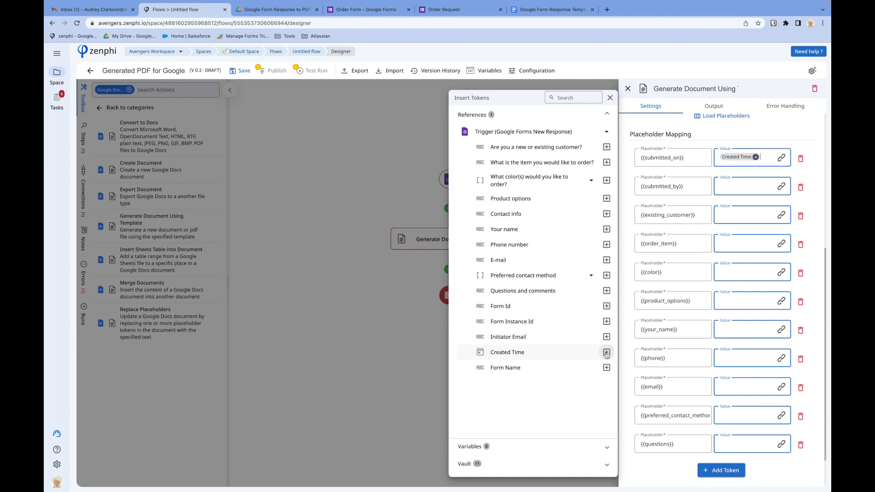
pyautogui.click(755, 157)
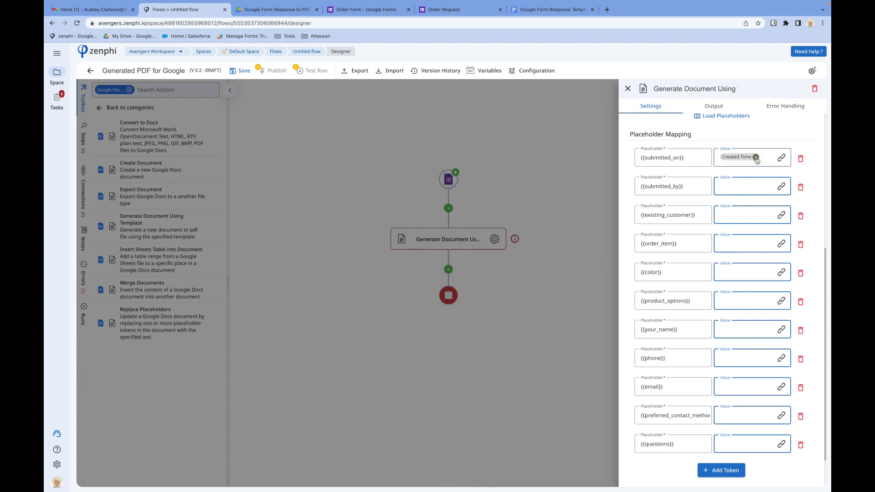
pyautogui.click(450, 209)
# - Insert a Format Date Time step between the trigger and Generate Document
pyautogui.click(450, 209)
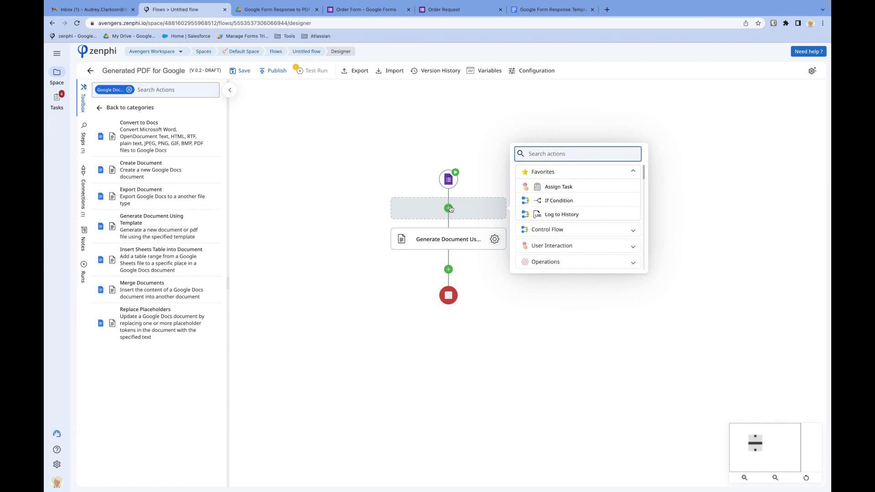
pyautogui.write('format')
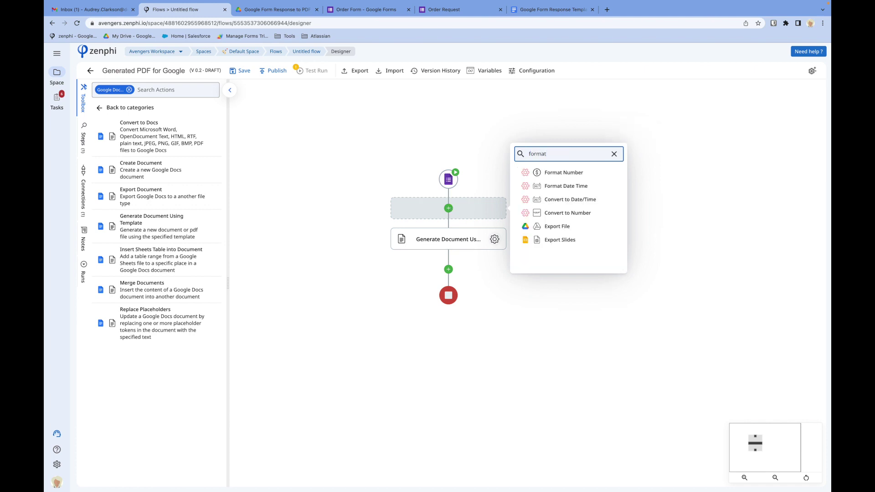
pyautogui.click(557, 187)
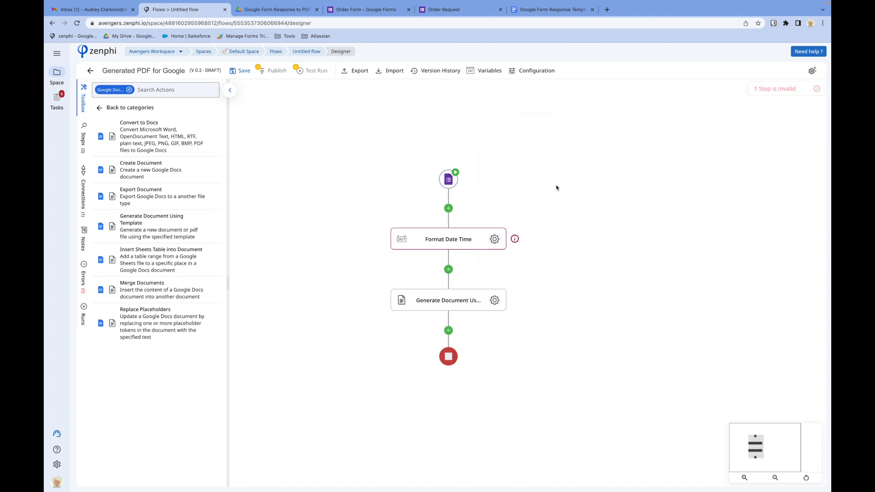
# - Format the trigger's Created Time as MMMM dd, yyyy, giving output like June 10, 2011
pyautogui.click(493, 240)
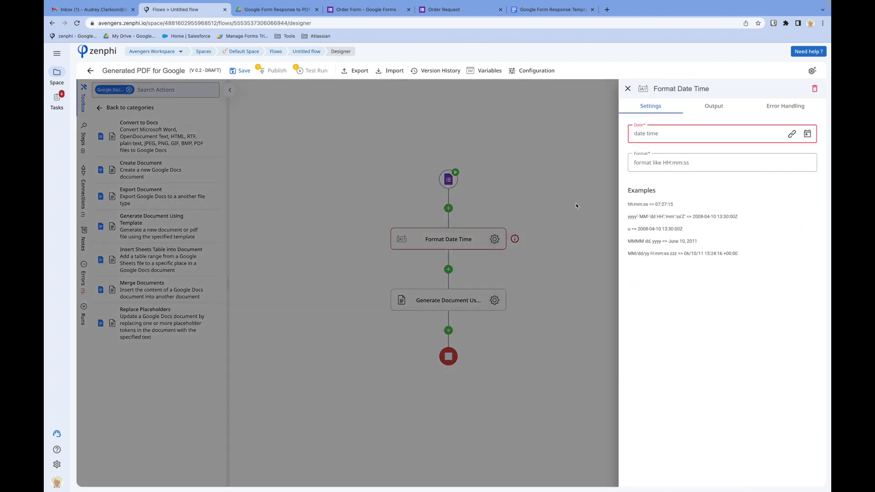
pyautogui.click(792, 133)
pyautogui.click(502, 134)
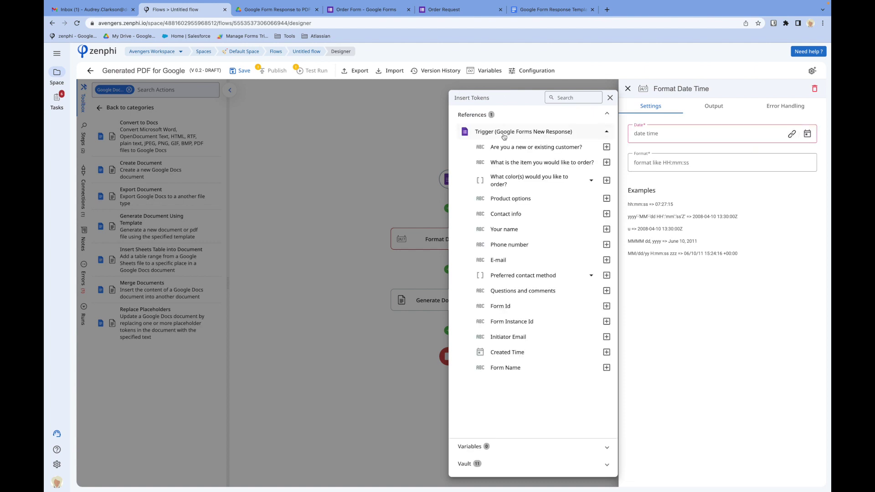
pyautogui.click(606, 353)
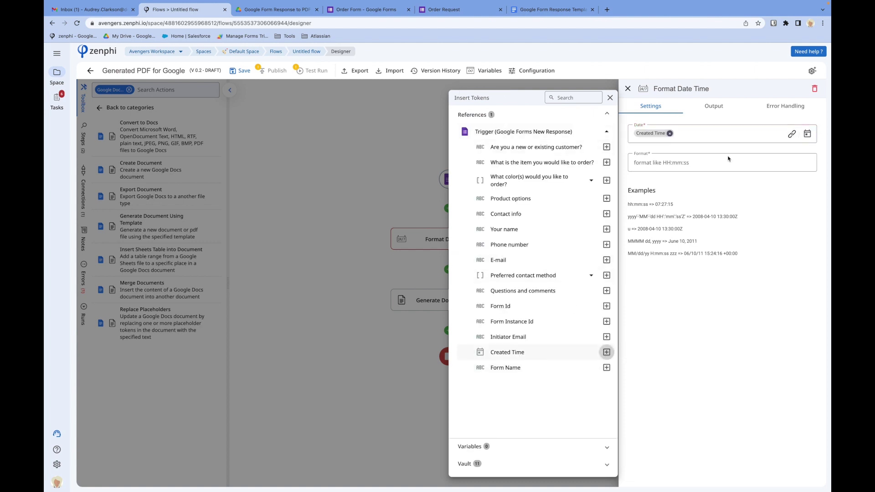
pyautogui.click(724, 161)
pyautogui.click(718, 162)
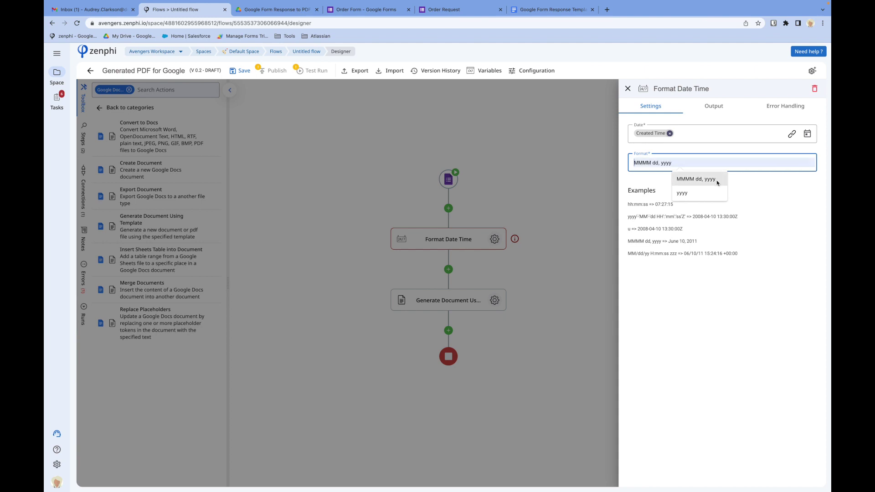
pyautogui.click(717, 180)
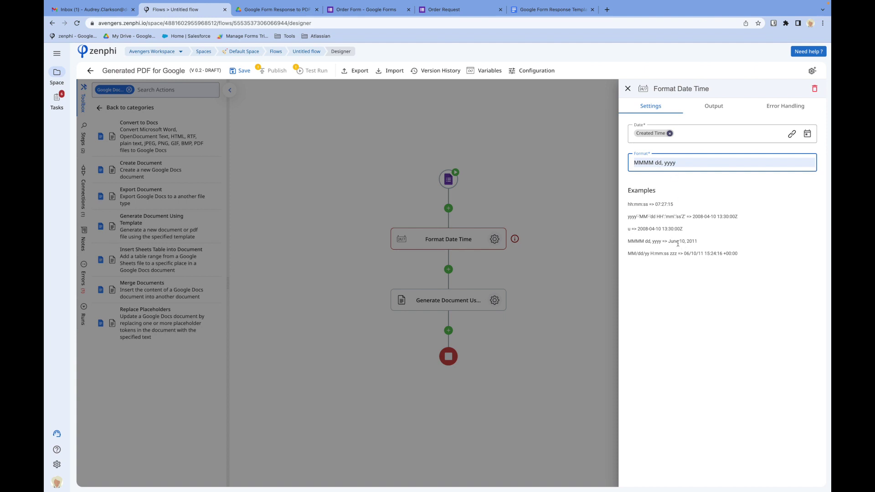
pyautogui.moveTo(667, 243); pyautogui.dragTo(695, 243)
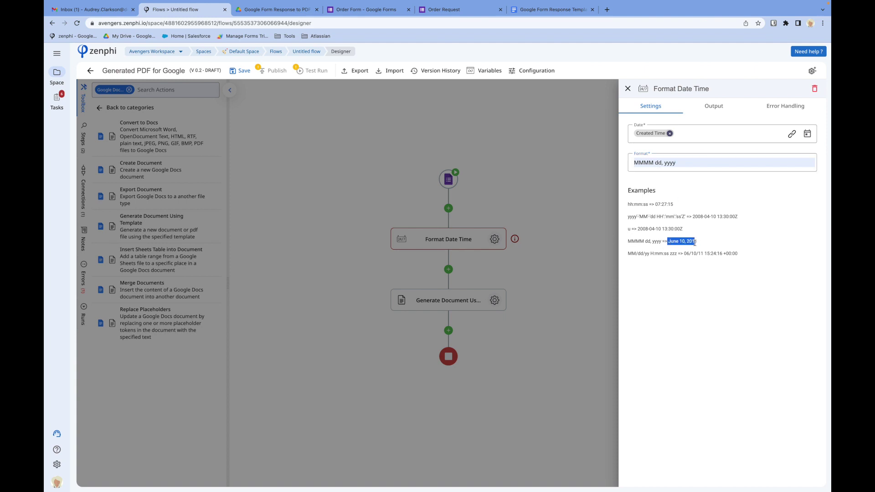
pyautogui.click(526, 264)
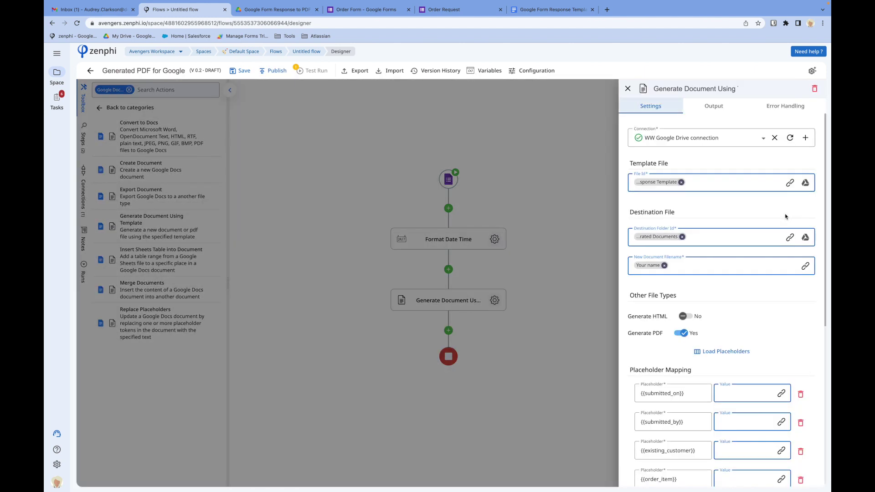
# - Map {{submitted_on}} to the Format Date Time Result
pyautogui.click(782, 393)
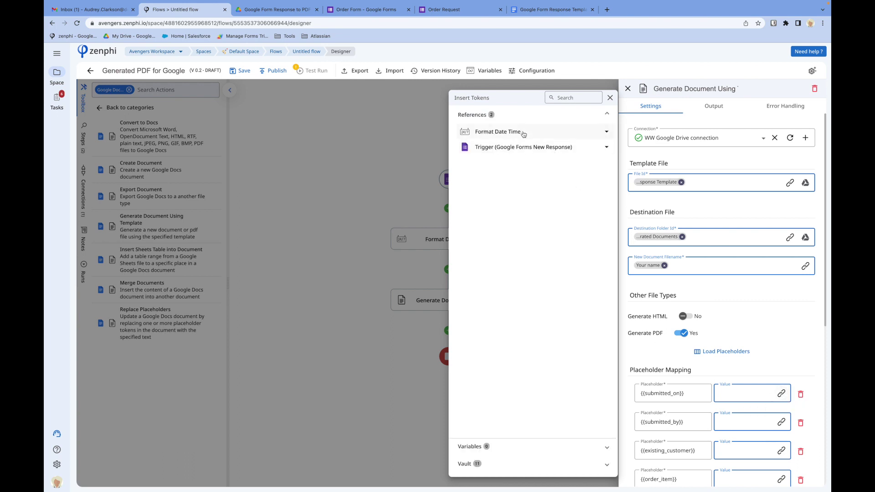
pyautogui.click(523, 132)
pyautogui.click(606, 149)
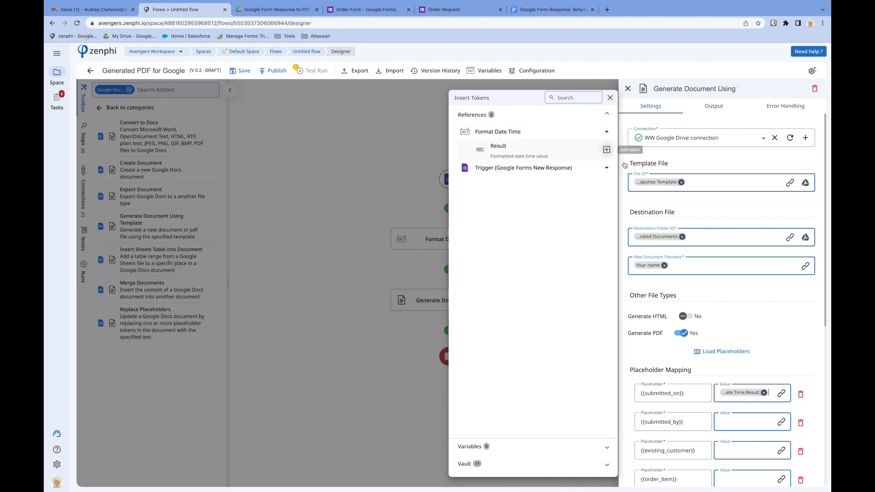
pyautogui.scroll(-5, 768, 323)
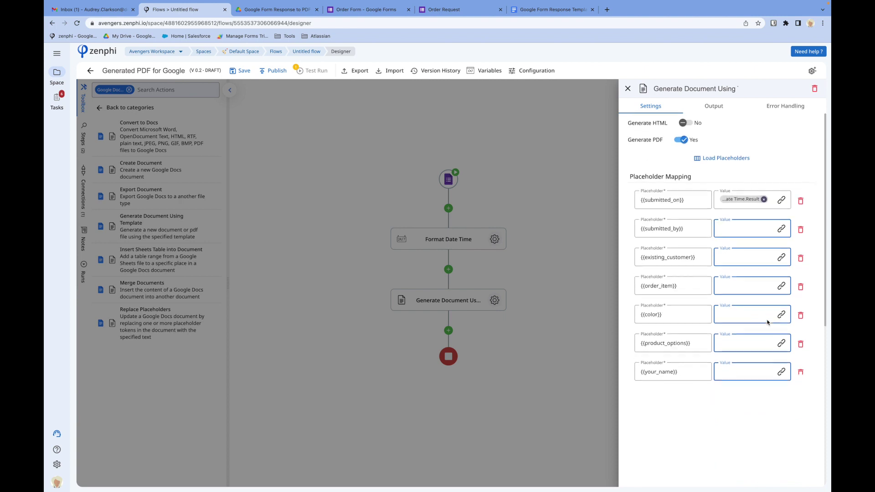
# - Map {{submitted_by}} to the Initiator Email and {{existing_customer}} to the customer-type answer
pyautogui.click(781, 213)
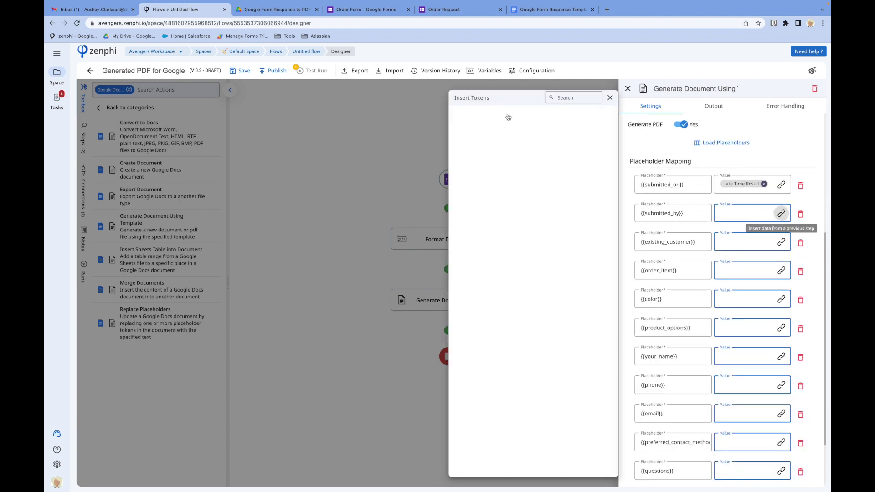
pyautogui.click(538, 150)
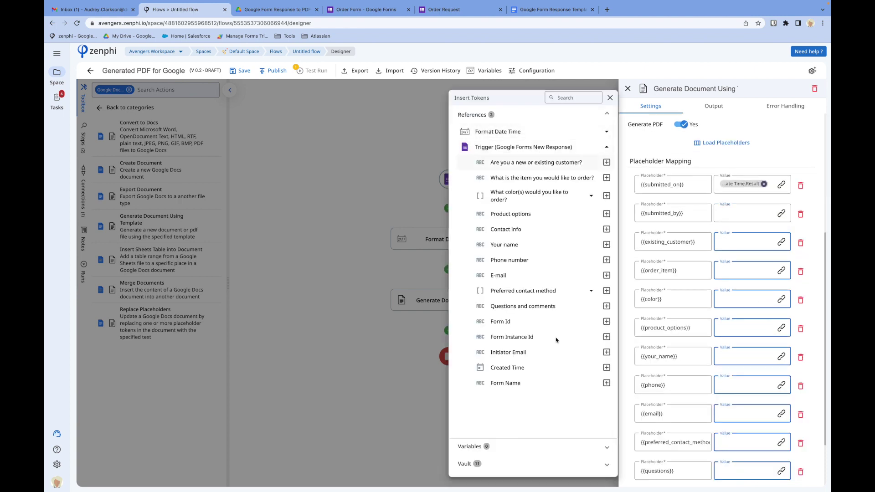
pyautogui.click(607, 352)
pyautogui.click(755, 243)
pyautogui.click(781, 242)
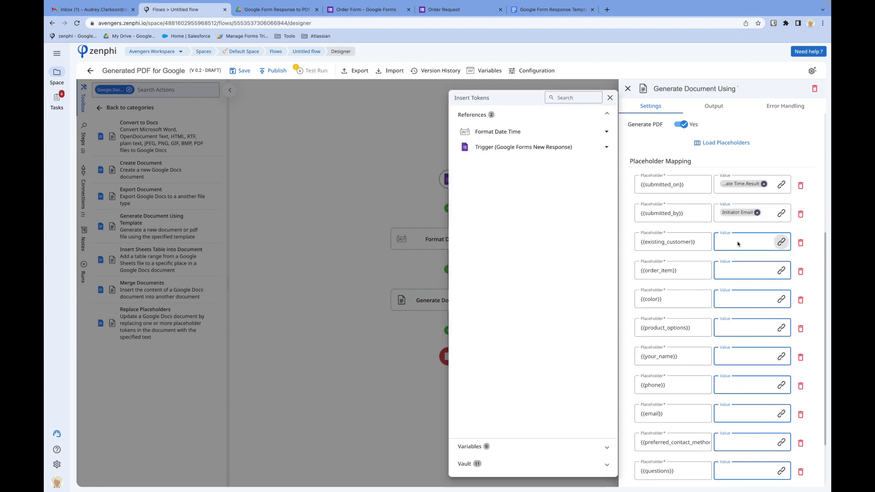
pyautogui.click(551, 149)
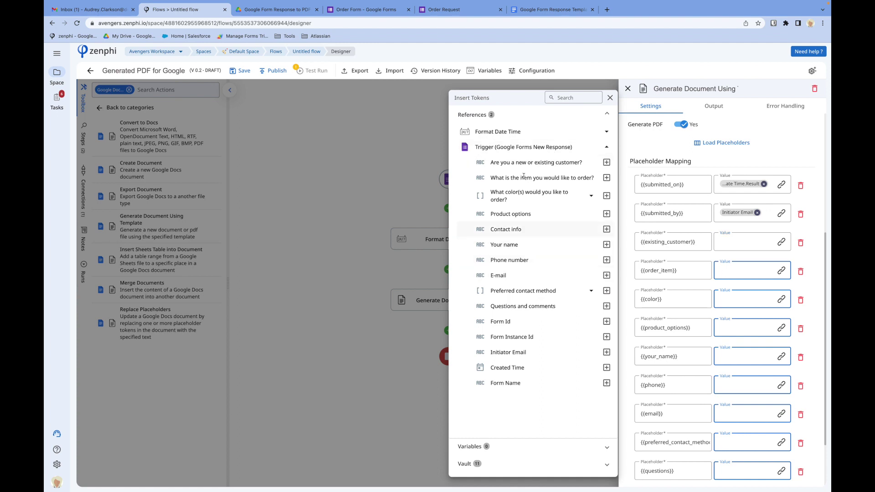
pyautogui.click(606, 162)
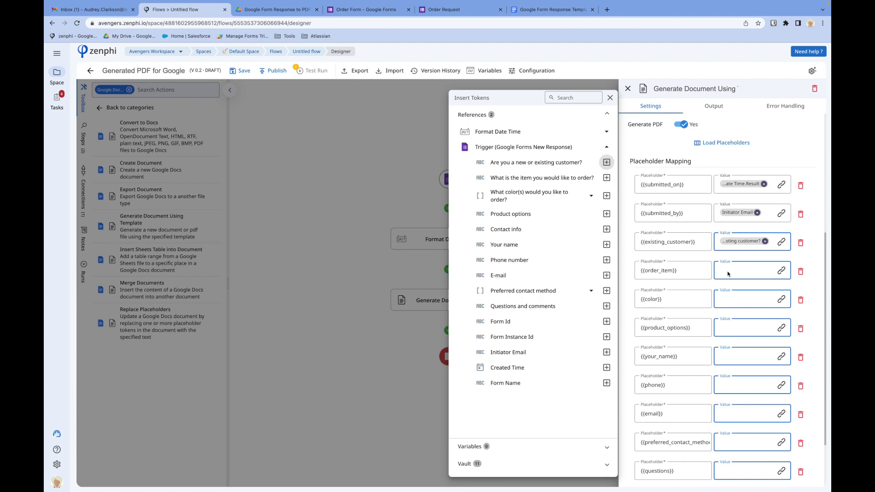
pyautogui.click(727, 271)
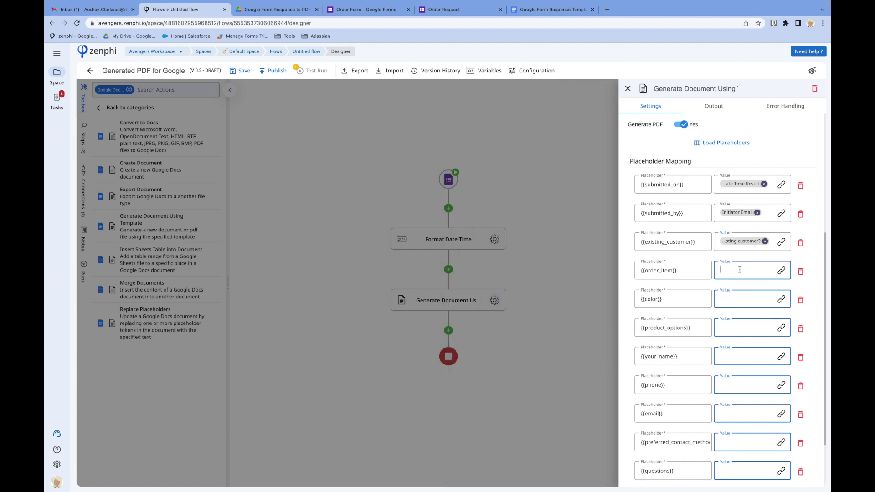
# - Map {{order_item}}, {{color}}, {{product_options}} and {{your_name}} to their matching form answers via @ tokens
pyautogui.write('@')
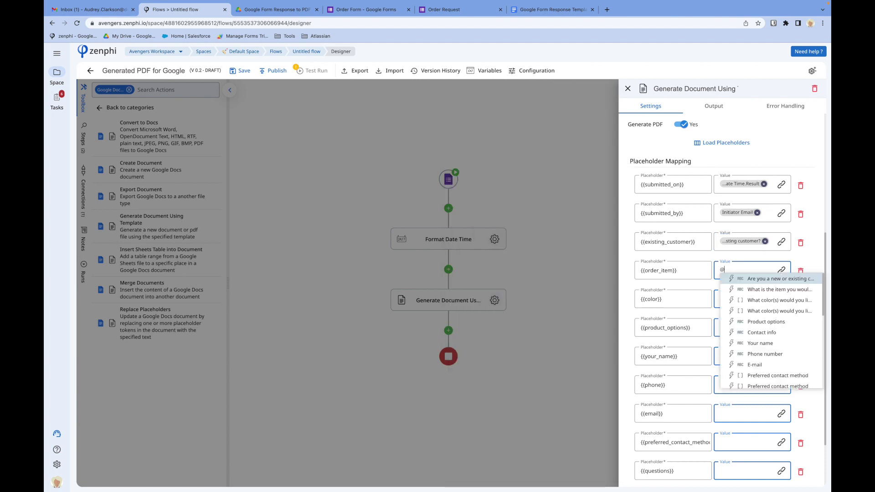
pyautogui.write('orde')
pyautogui.press('Return')
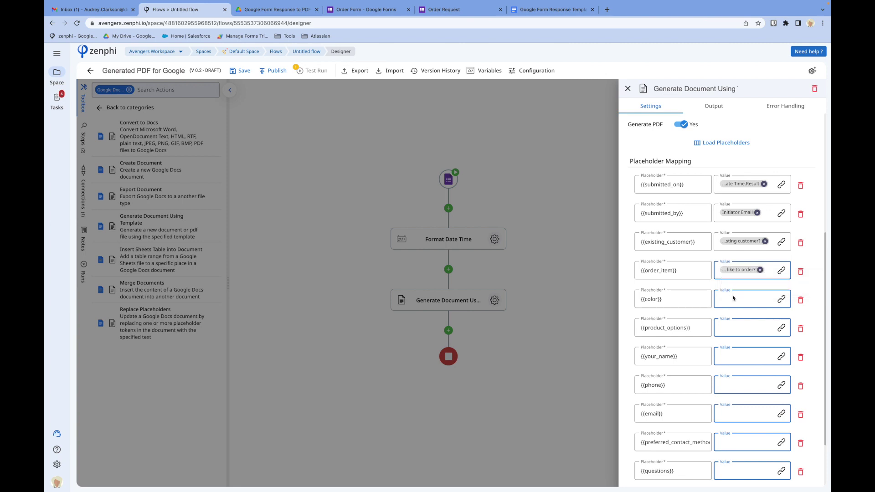
pyautogui.click(733, 297)
pyautogui.write('@colo')
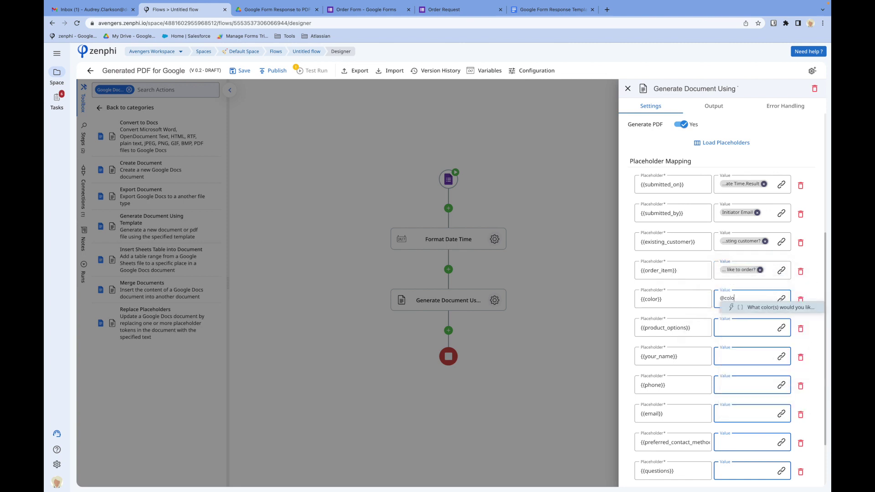
pyautogui.press('Return')
pyautogui.click(732, 327)
pyautogui.write('@')
pyautogui.write('pro')
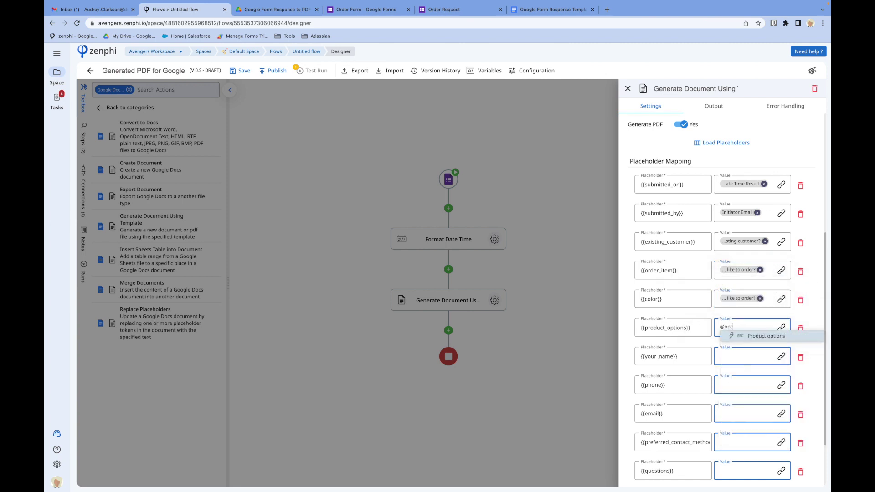
pyautogui.press('Return')
pyautogui.click(732, 356)
pyautogui.write('@nam')
pyautogui.press('Return')
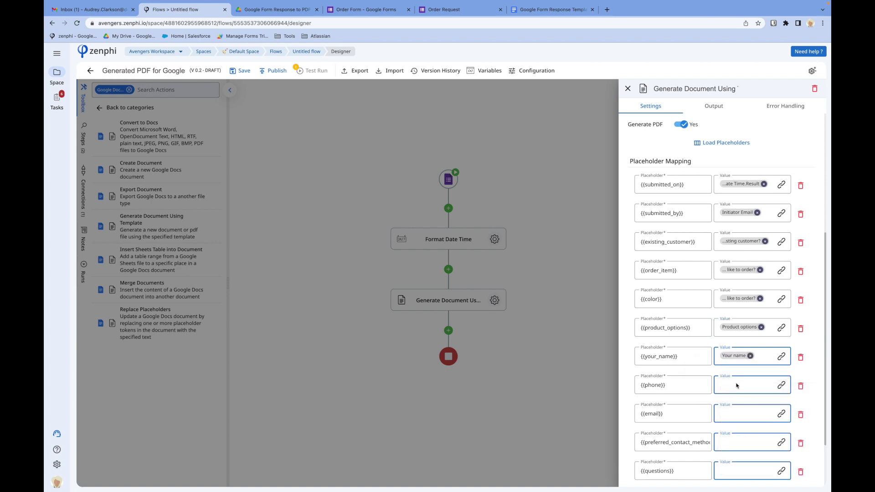
# - Map {{phone}}, {{email}}, {{preferred_contact_method}} and {{questions}} to their matching form answers
pyautogui.click(735, 385)
pyautogui.write('@pho')
pyautogui.press('Return')
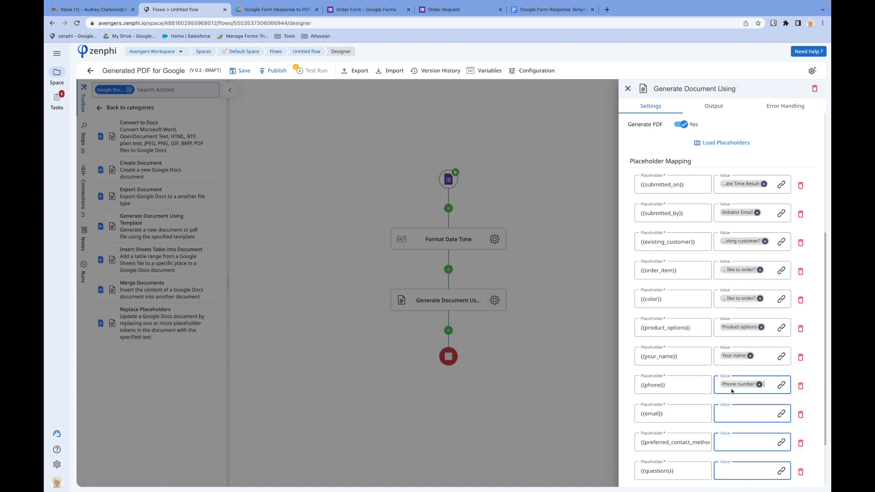
pyautogui.write('@e')
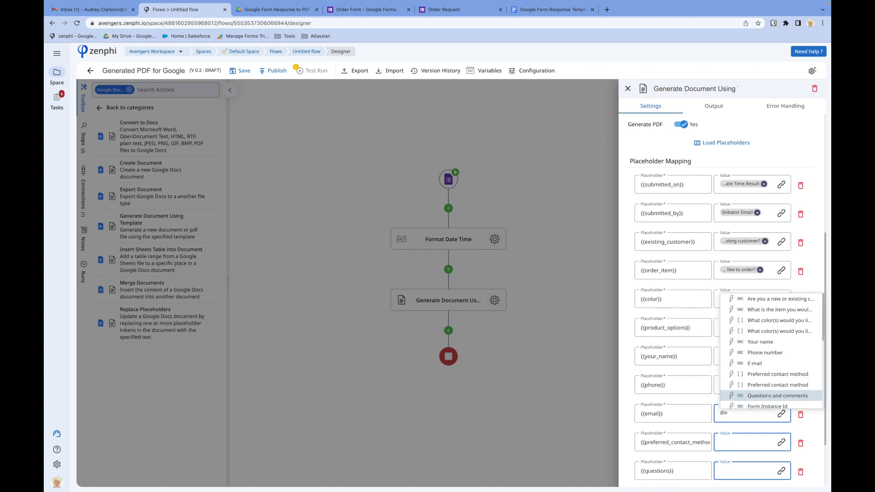
pyautogui.write('m')
pyautogui.press('Return')
pyautogui.press('Tab')
pyautogui.press('Tab')
pyautogui.write('@pre')
pyautogui.press('Return')
pyautogui.press('Tab')
pyautogui.press('Tab')
pyautogui.write('@q')
pyautogui.press('Return')
pyautogui.scroll(-3, 738, 332)
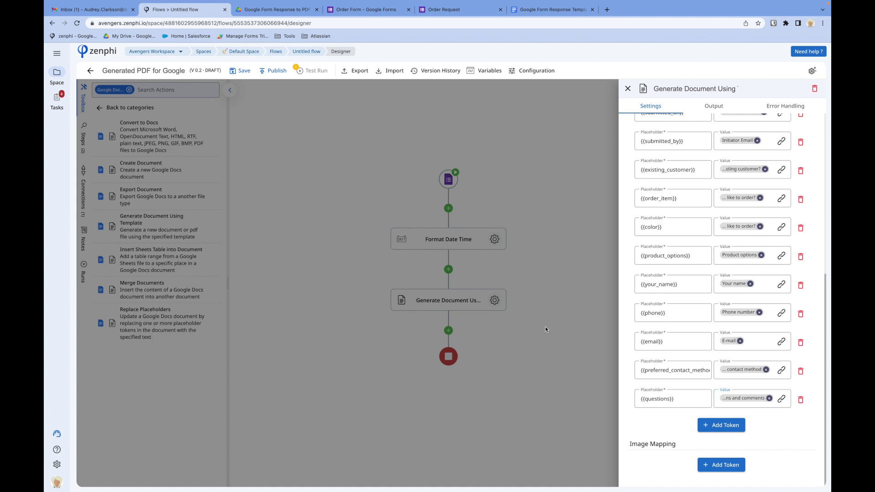
# - Close the Generate Document settings and save the three-step flow
pyautogui.click(545, 326)
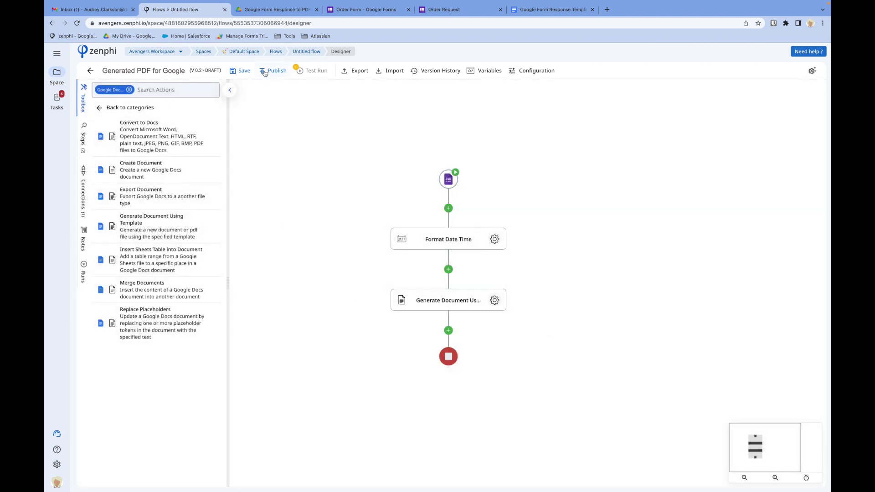
pyautogui.click(240, 75)
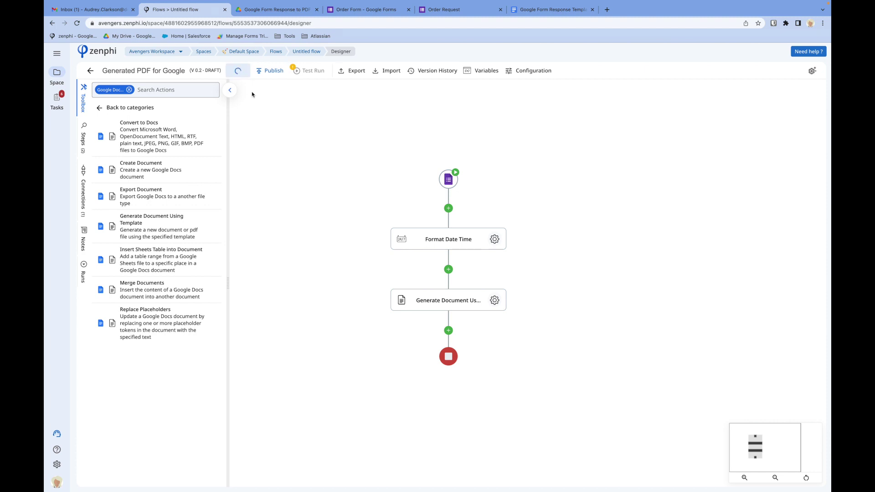
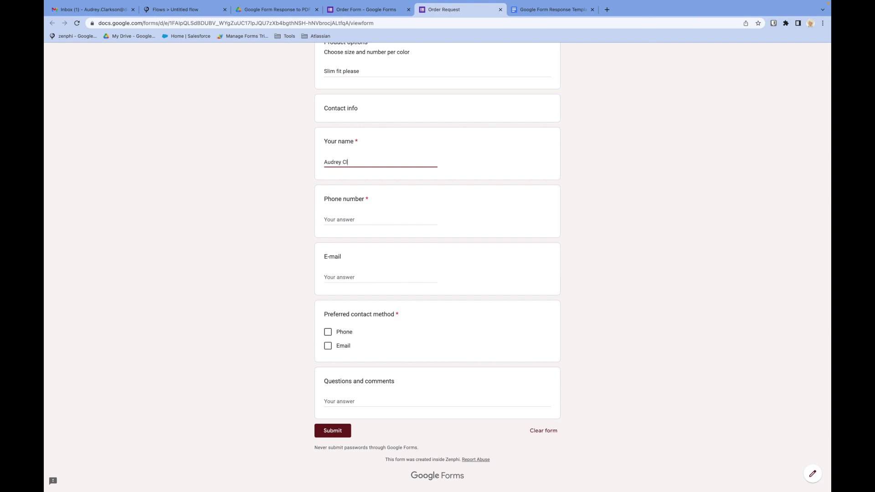
# - Answer the phone number question and paste the account e-mail into the E-mail question
pyautogui.click(325, 219)
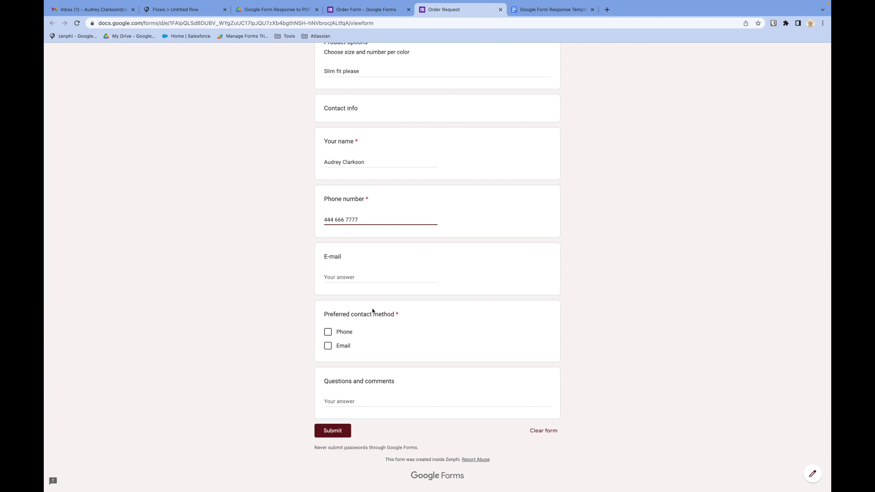
pyautogui.click(357, 278)
pyautogui.scroll(15, 403, 226)
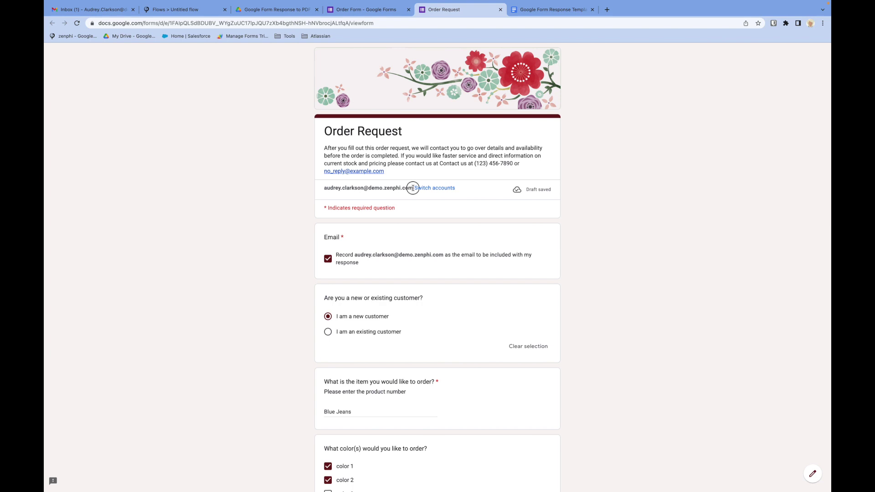
pyautogui.moveTo(413, 188); pyautogui.dragTo(307, 188)
pyautogui.press('super+c')
pyautogui.scroll(-15, 307, 190)
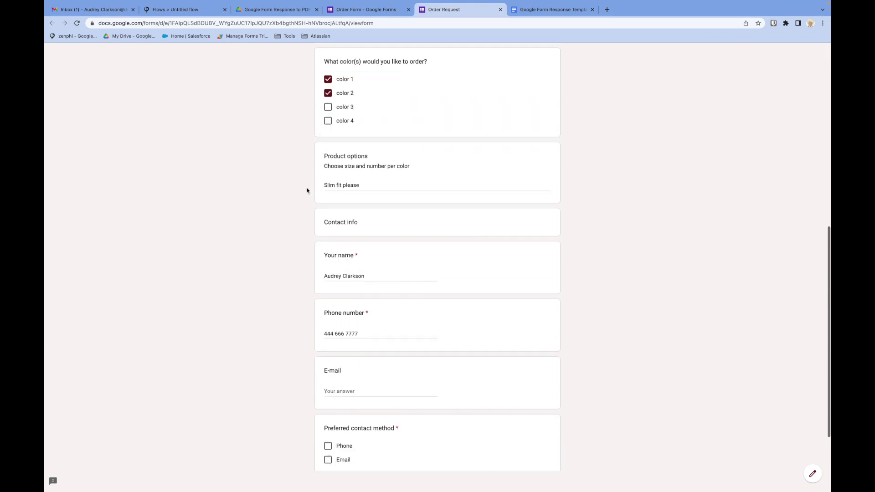
pyautogui.click(348, 277)
pyautogui.press('super+v')
# - Tick Phone and Email, comment 'Would appreciate a quick turnaround time', and submit the form
pyautogui.click(328, 332)
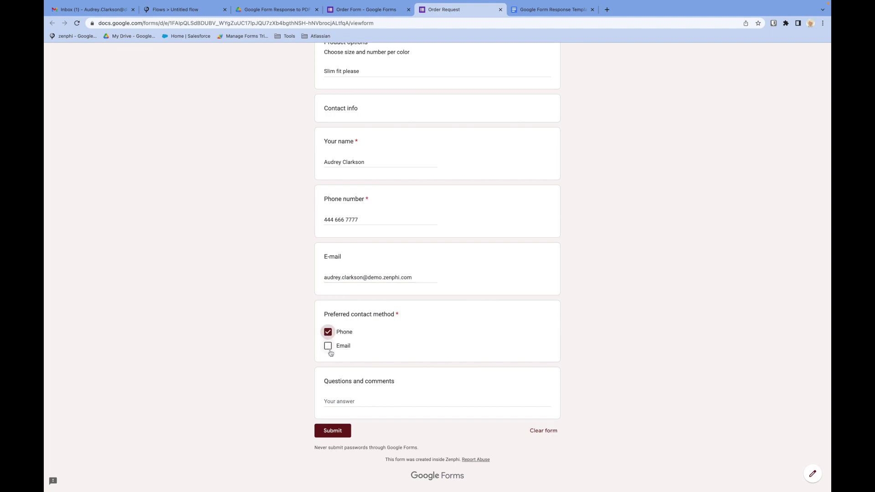
pyautogui.click(329, 346)
pyautogui.click(353, 399)
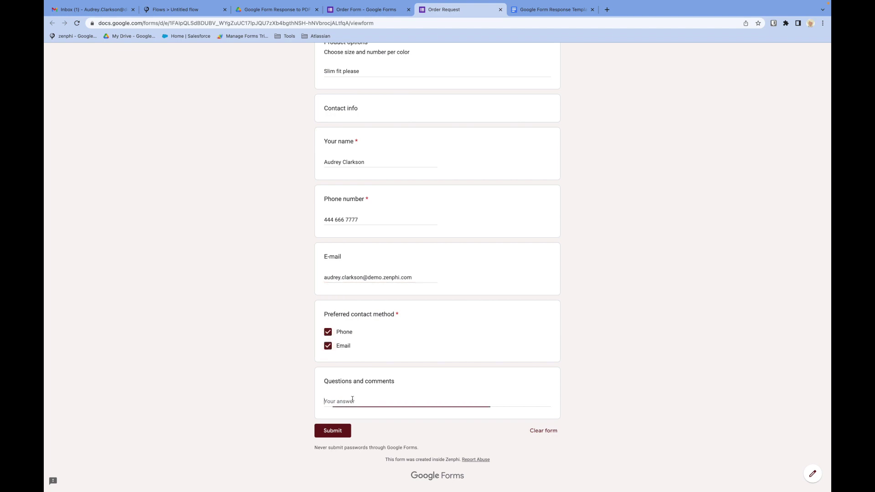
pyautogui.write('W')
pyautogui.write('ould appriciate a')
pyautogui.write('te ')
pyautogui.write('the qu')
pyautogui.write('ick turnaround time')
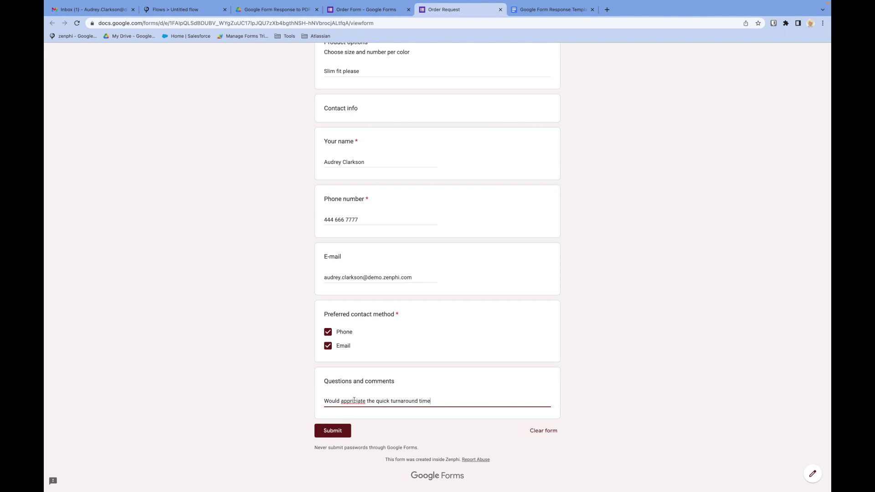
pyautogui.rightClick(354, 401)
pyautogui.click(384, 331)
pyautogui.moveTo(369, 401); pyautogui.dragTo(390, 401)
pyautogui.write('a quick')
pyautogui.click(342, 431)
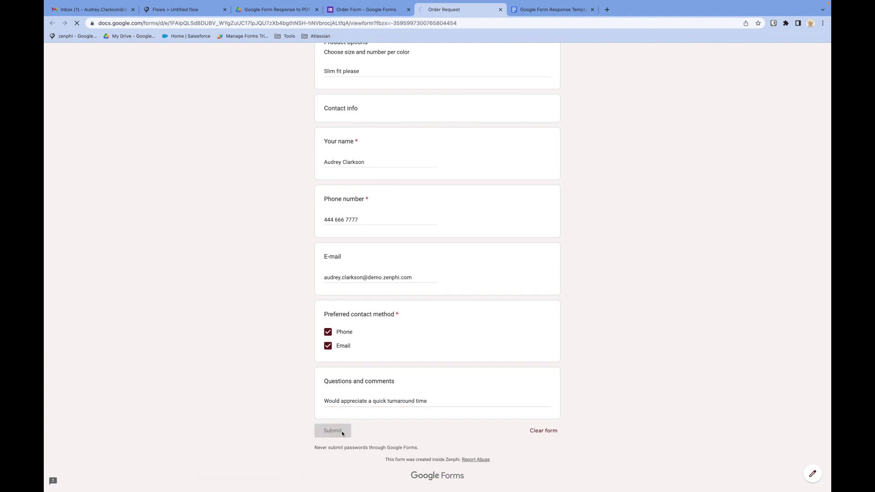
pyautogui.click(176, 10)
# - Open the new flow run, refresh its step statuses, then open Drive's Generated Documents folder
pyautogui.click(537, 303)
pyautogui.click(306, 51)
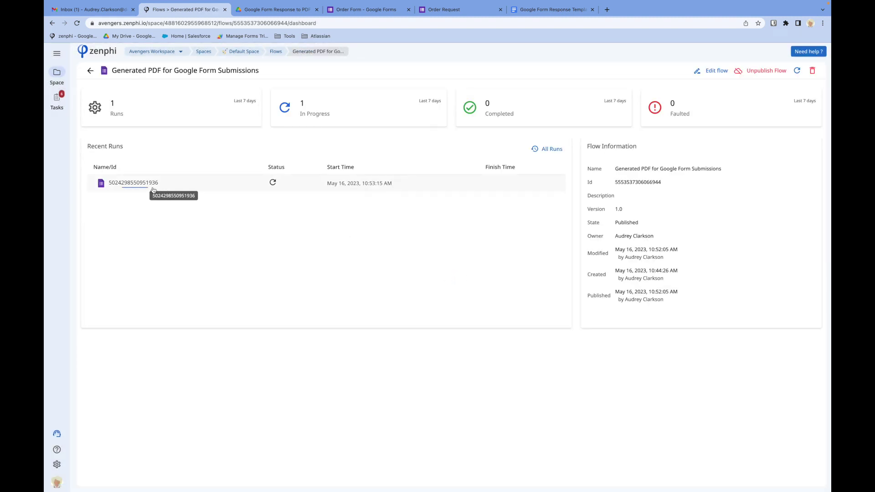
pyautogui.click(147, 187)
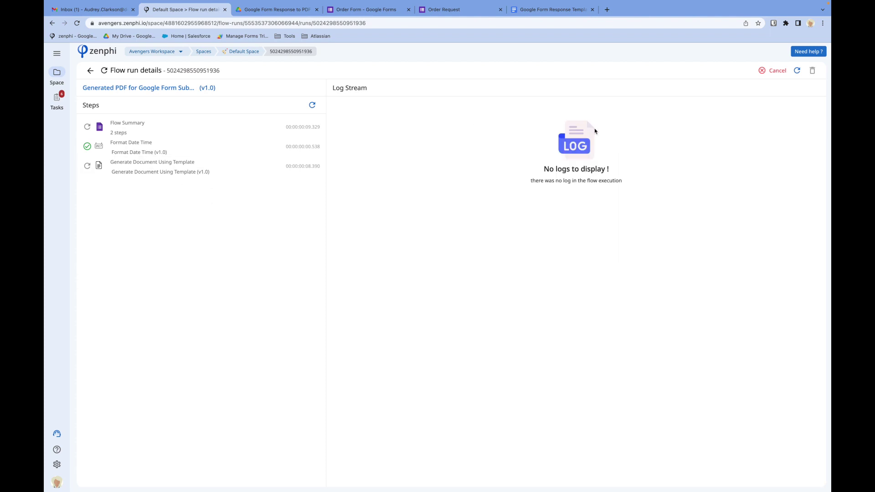
pyautogui.click(312, 106)
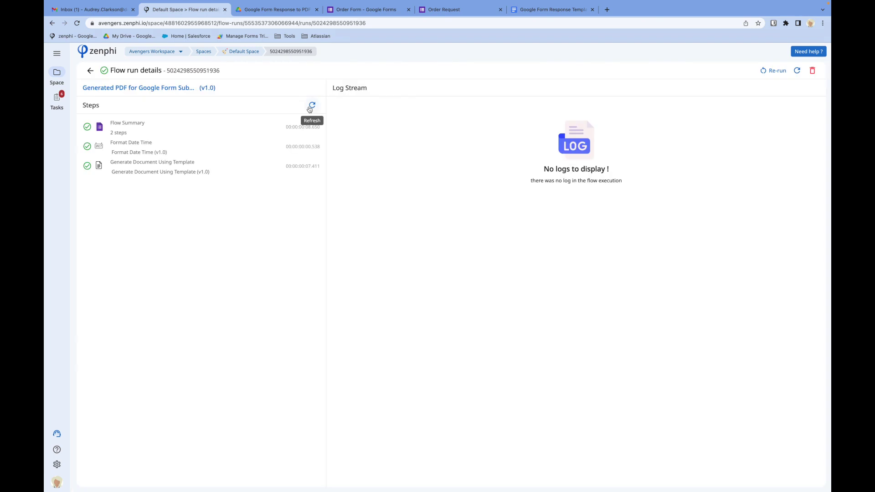
pyautogui.click(267, 12)
pyautogui.doubleClick(219, 120)
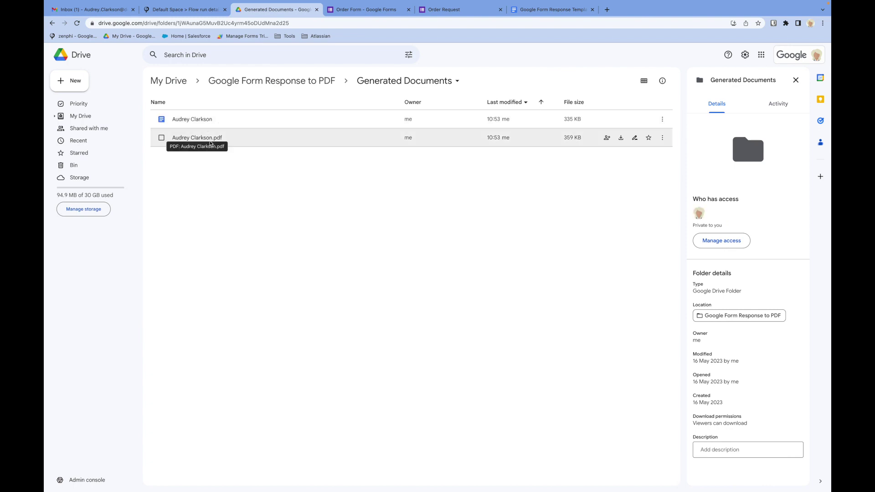
# - Preview the generated PDF, highlighting the submission date, colour values and preferred contact methods
pyautogui.doubleClick(199, 138)
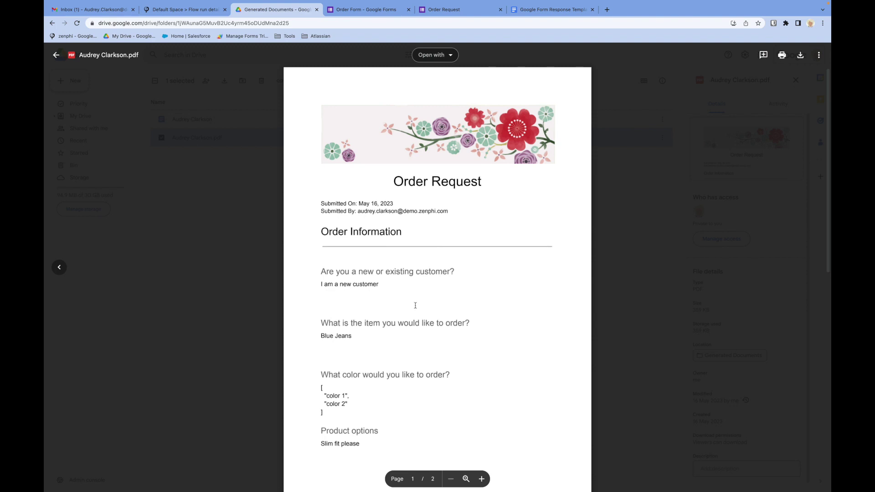
pyautogui.scroll(-2, 416, 305)
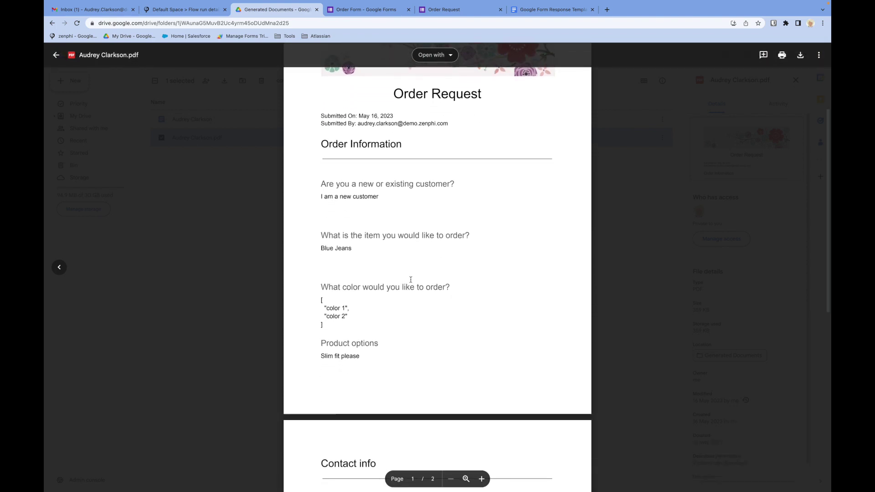
pyautogui.scroll(-5, 367, 252)
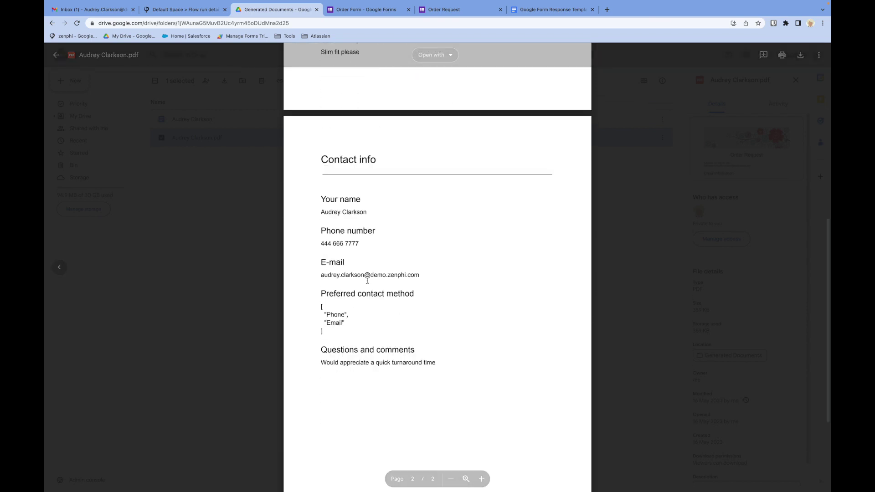
pyautogui.scroll(10, 368, 281)
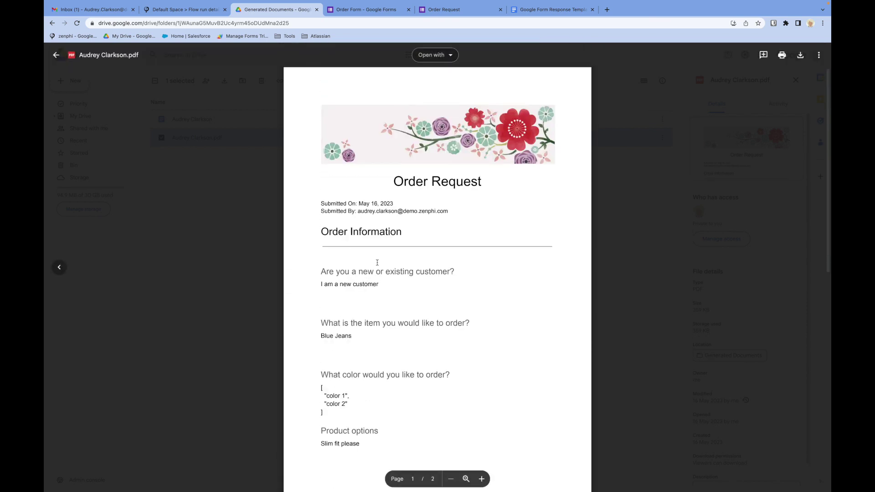
pyautogui.tripleClick(339, 205)
pyautogui.moveTo(394, 204); pyautogui.dragTo(359, 205)
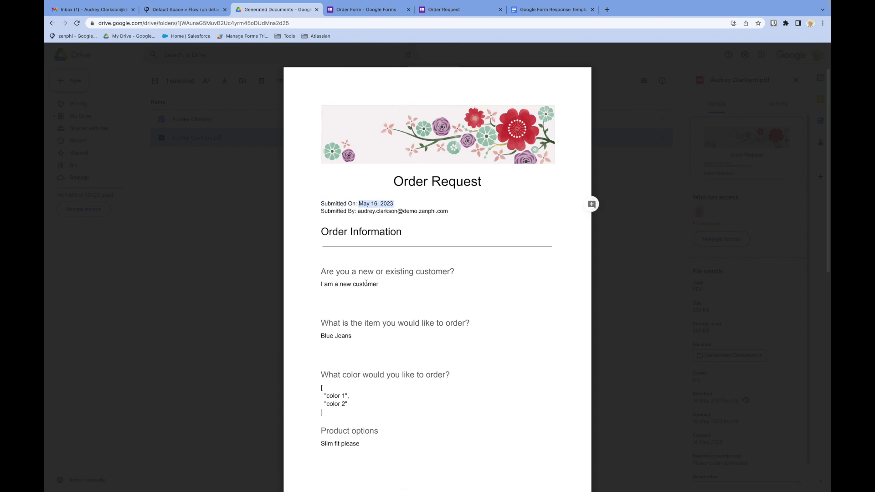
pyautogui.scroll(-5, 366, 283)
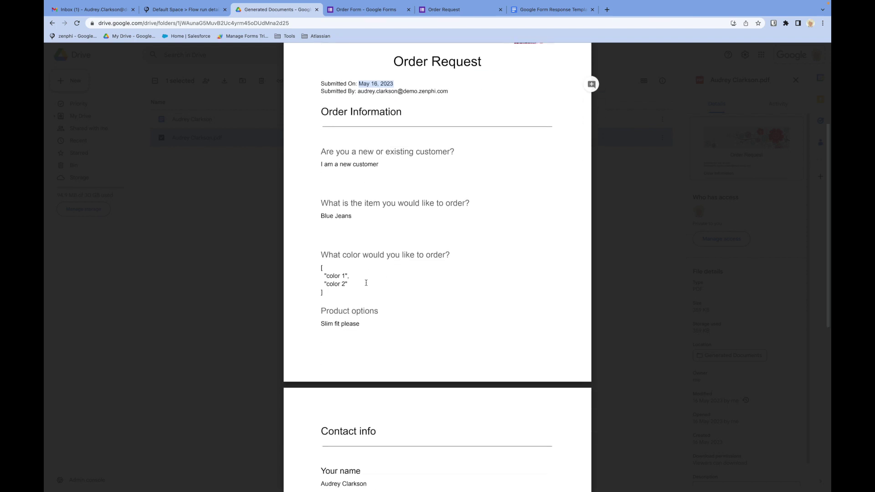
pyautogui.moveTo(331, 295); pyautogui.dragTo(310, 277)
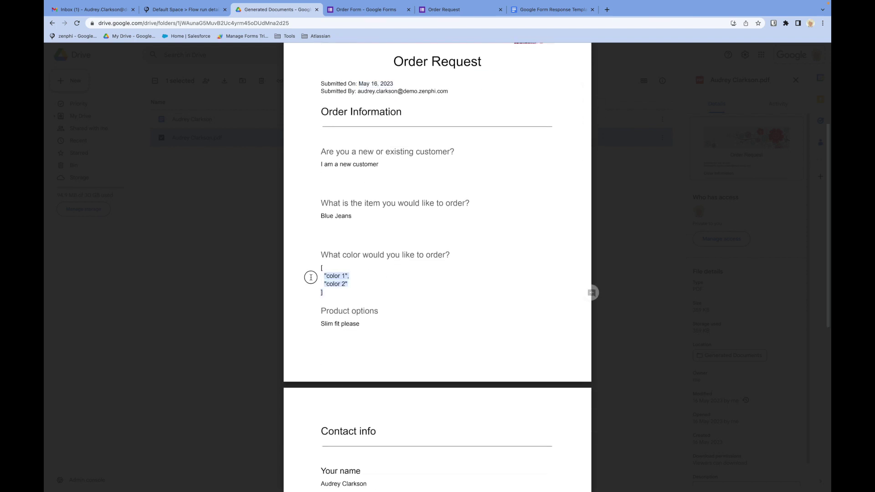
pyautogui.scroll(-10, 313, 268)
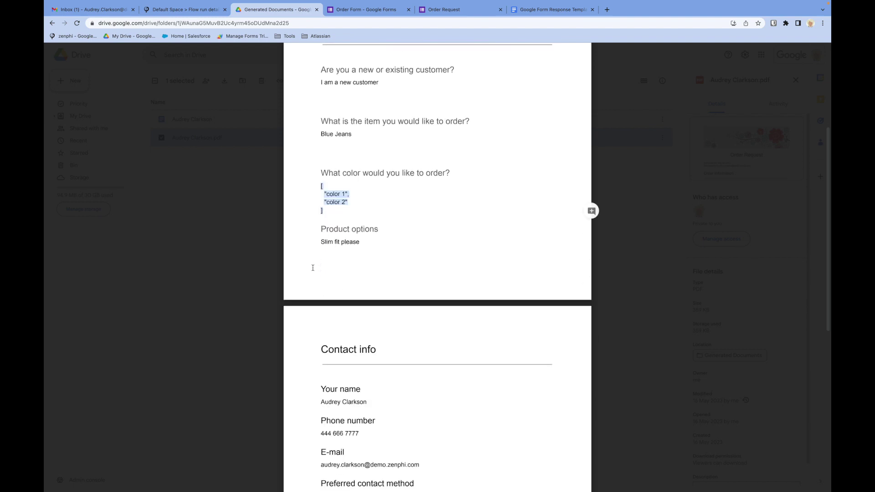
pyautogui.moveTo(328, 338); pyautogui.dragTo(315, 311)
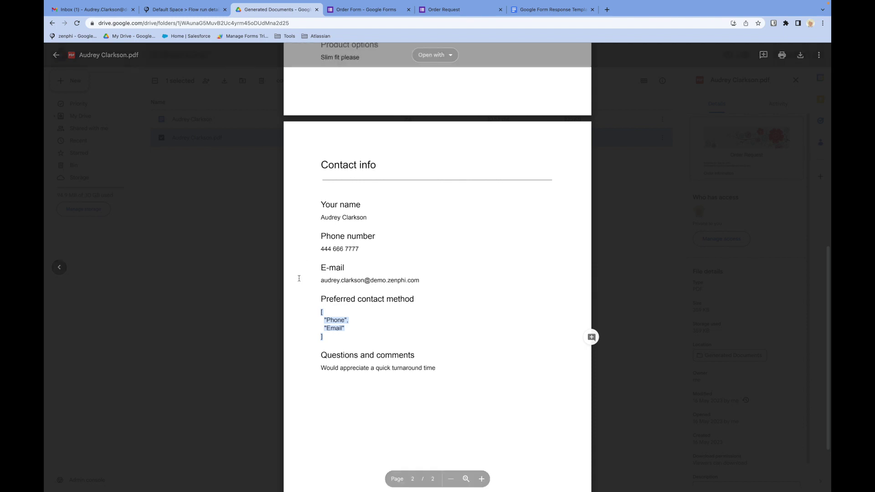
pyautogui.click(177, 10)
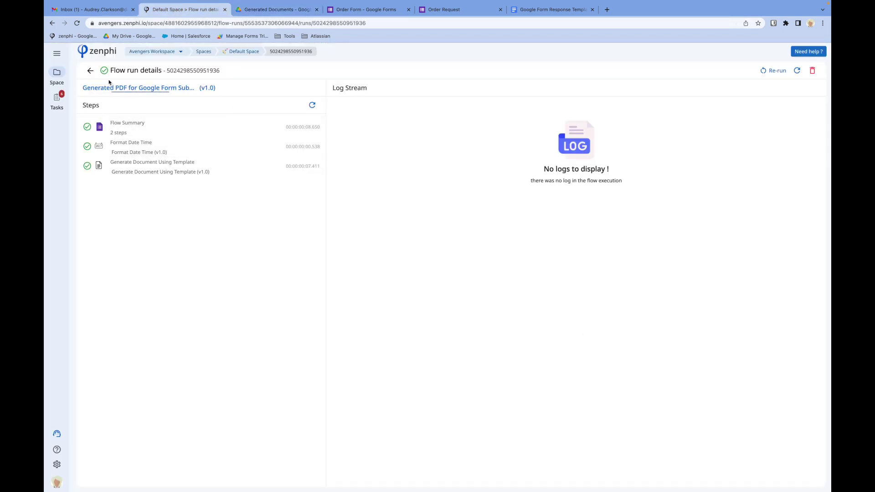
# - Edit the flow and insert Convert to Text between Format Date Time and Generate Document
pyautogui.click(90, 70)
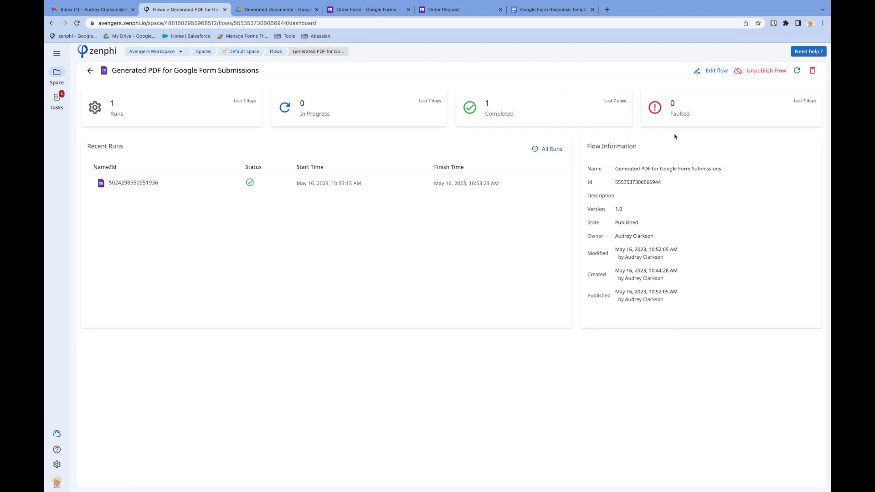
pyautogui.click(711, 69)
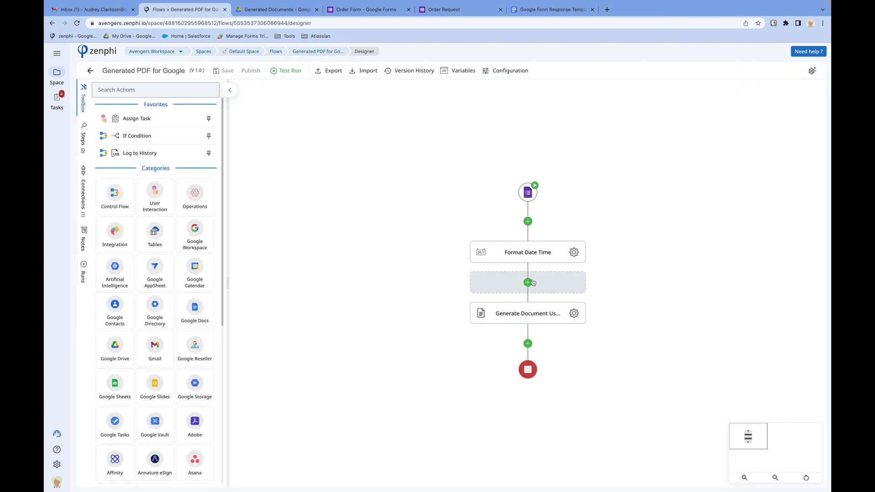
pyautogui.click(528, 282)
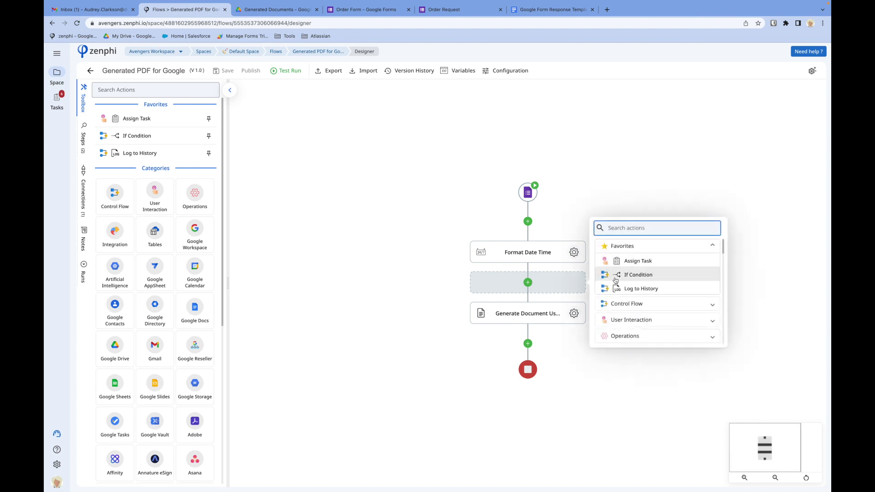
pyautogui.write('convert')
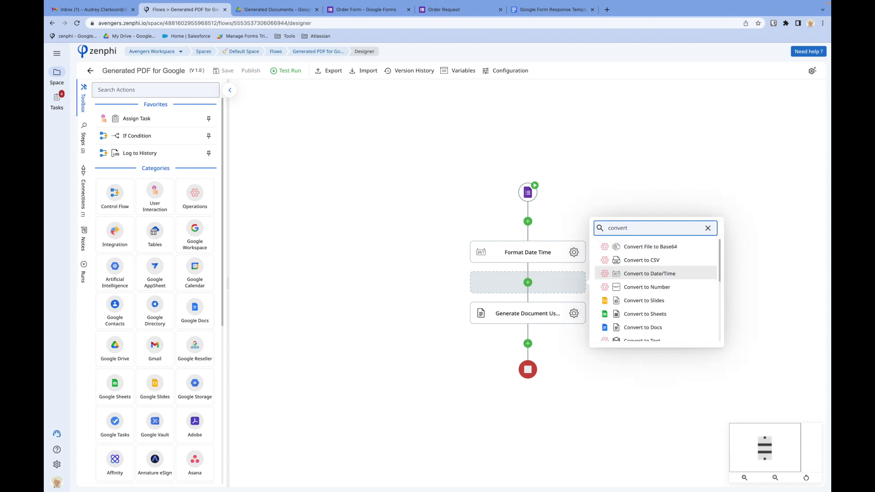
pyautogui.write(' to t')
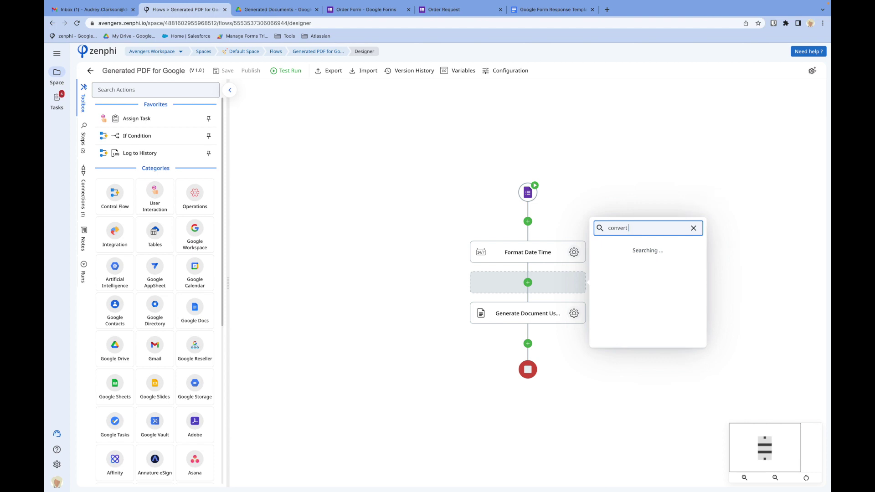
pyautogui.write('e')
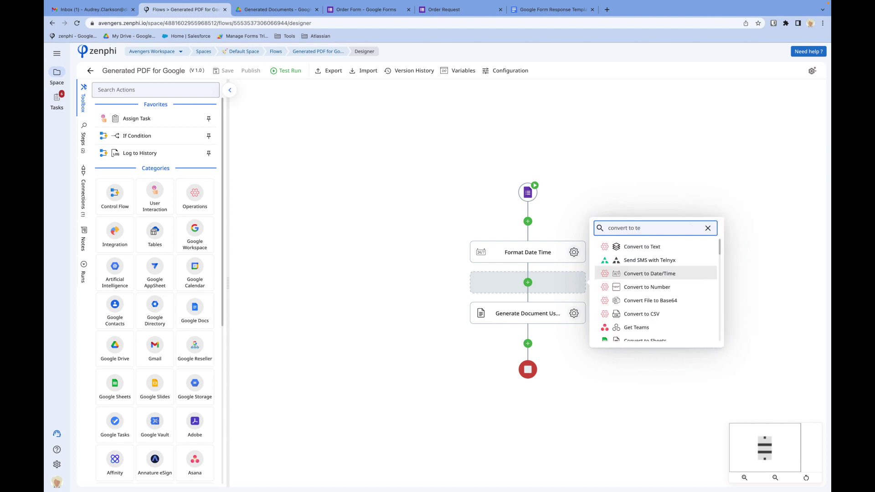
pyautogui.click(665, 246)
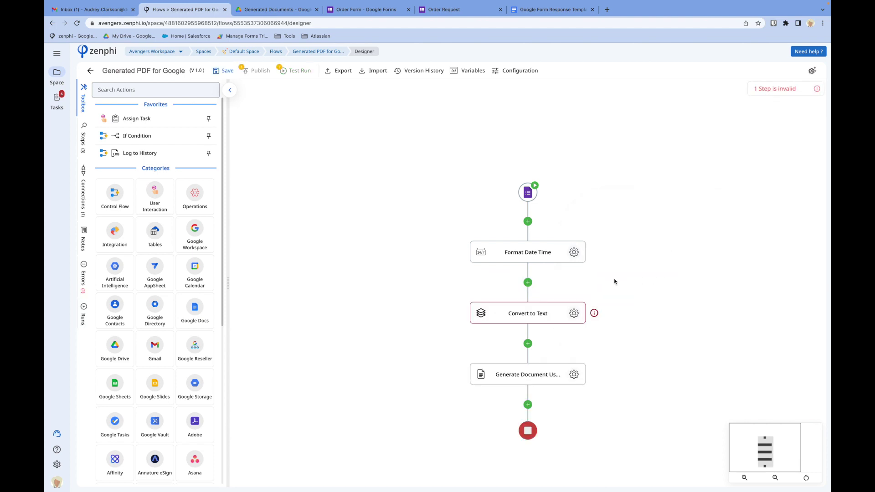
# - Set the Convert to Text collection to the colour question answers, excluding empty values
pyautogui.click(573, 314)
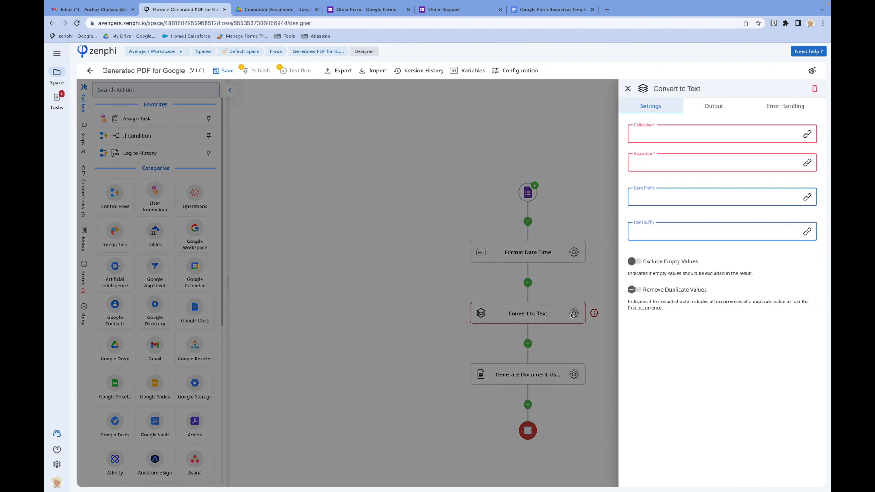
pyautogui.click(807, 134)
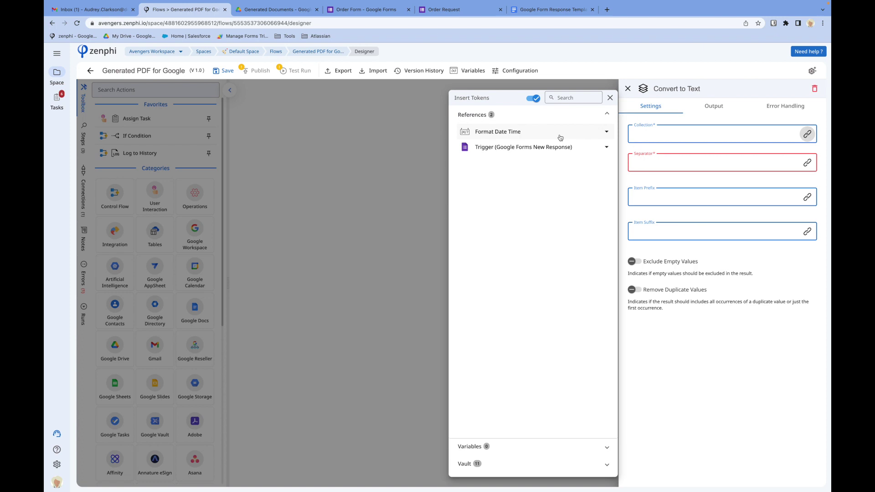
pyautogui.click(561, 149)
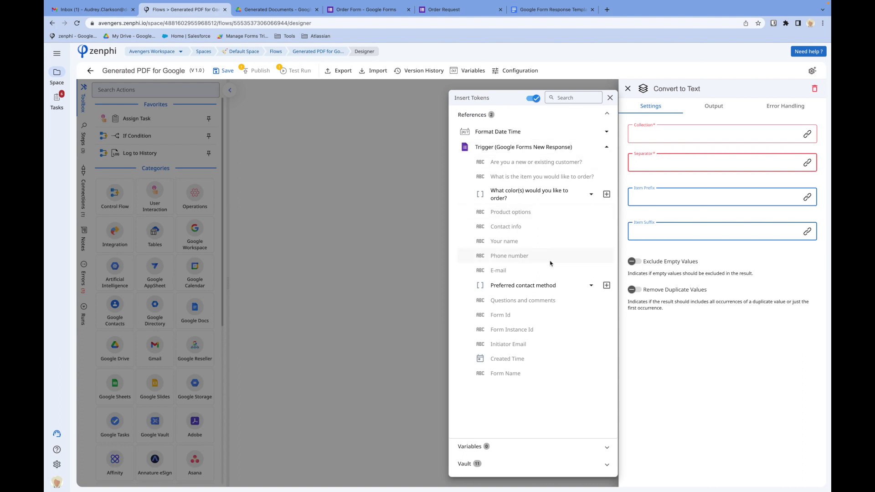
pyautogui.click(608, 195)
pyautogui.click(660, 162)
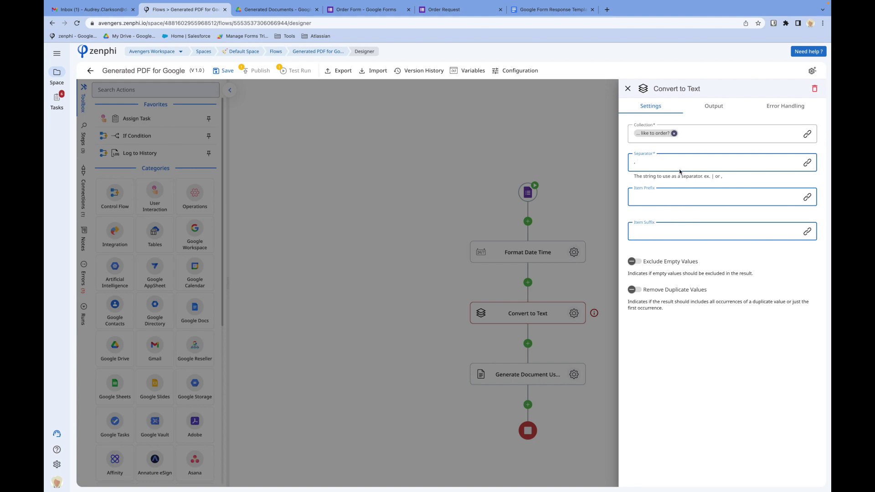
pyautogui.click(636, 263)
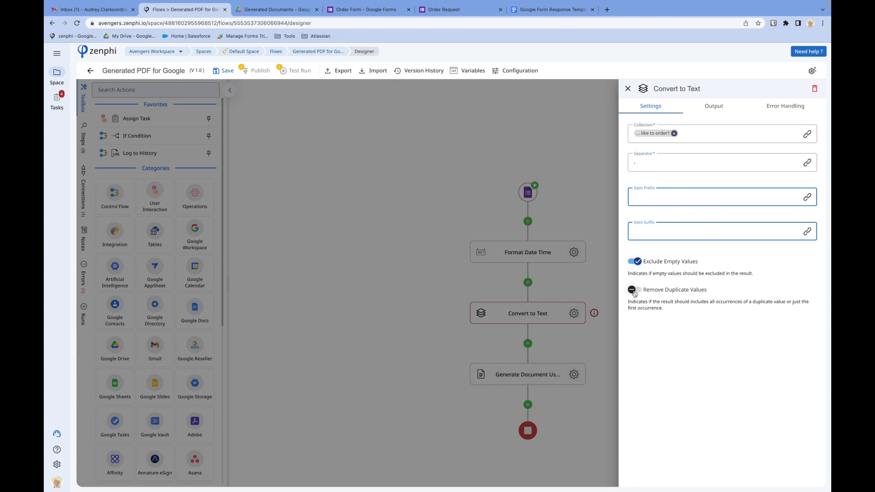
# - Rename the step Colors and paste a duplicate of it directly below
pyautogui.click(679, 89)
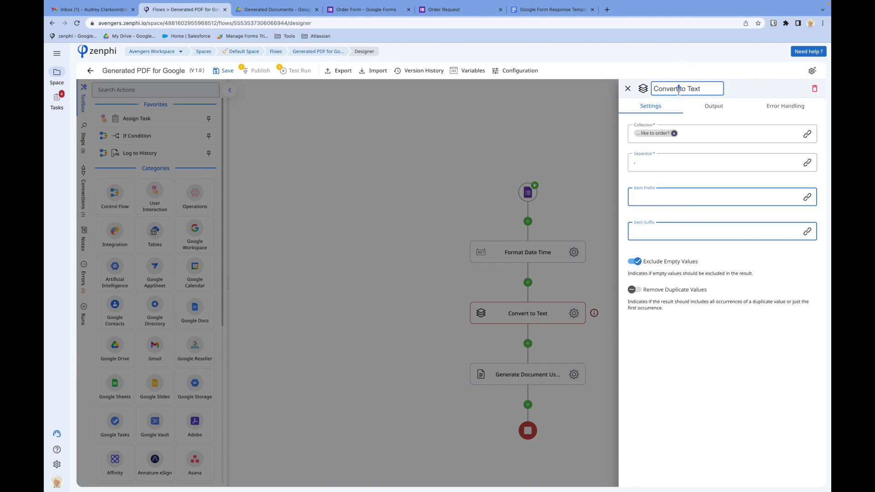
pyautogui.tripleClick(679, 89)
pyautogui.write('Color')
pyautogui.click(567, 212)
pyautogui.rightClick(547, 314)
pyautogui.click(568, 335)
pyautogui.click(527, 344)
pyautogui.click(551, 350)
pyautogui.click(573, 374)
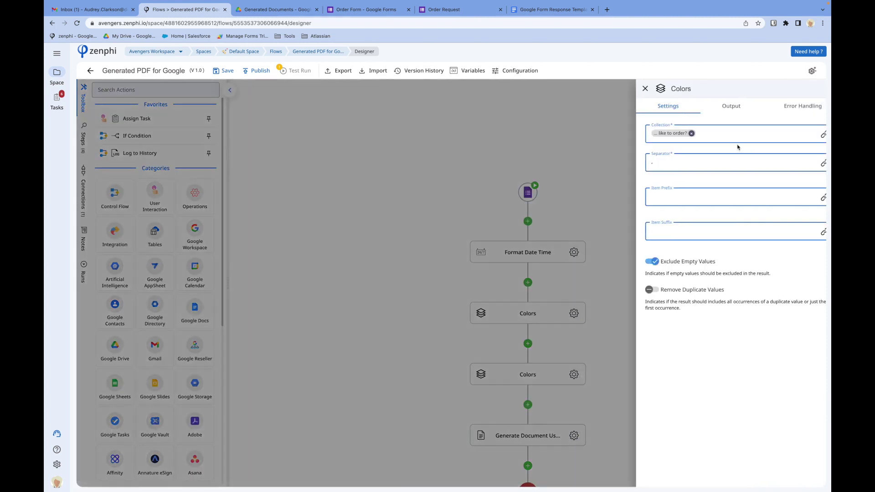
# - Switch the copied step's collection to Preferred contact method answers and rename it Contact methods
pyautogui.click(674, 133)
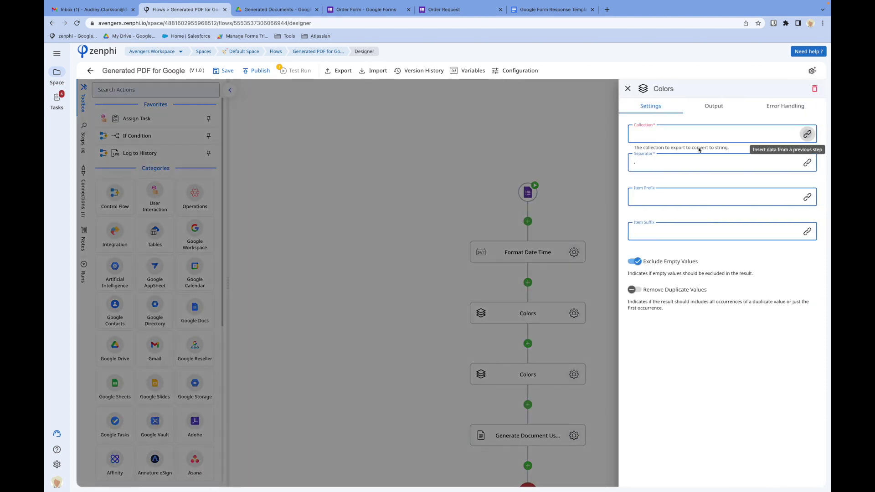
pyautogui.click(807, 133)
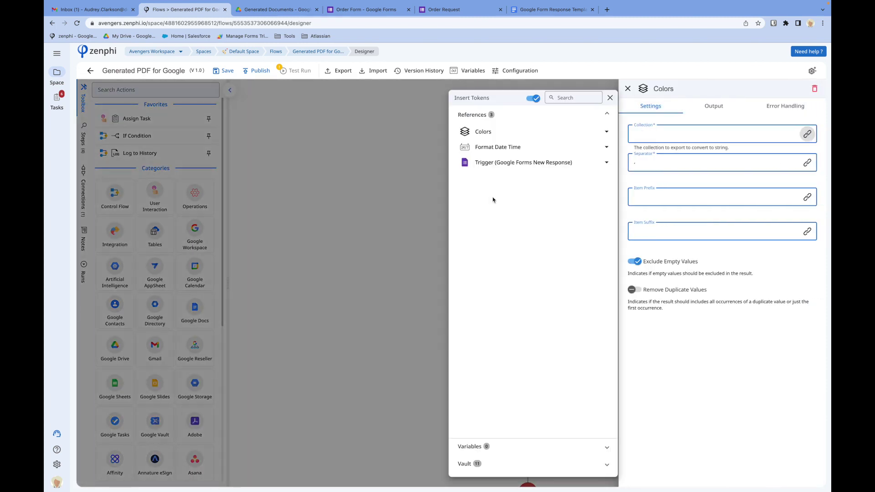
pyautogui.click(510, 164)
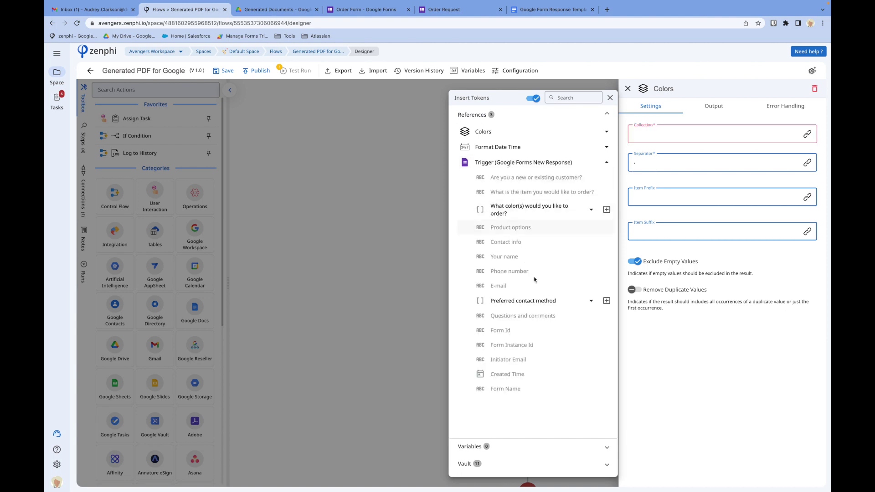
pyautogui.click(606, 301)
pyautogui.click(663, 90)
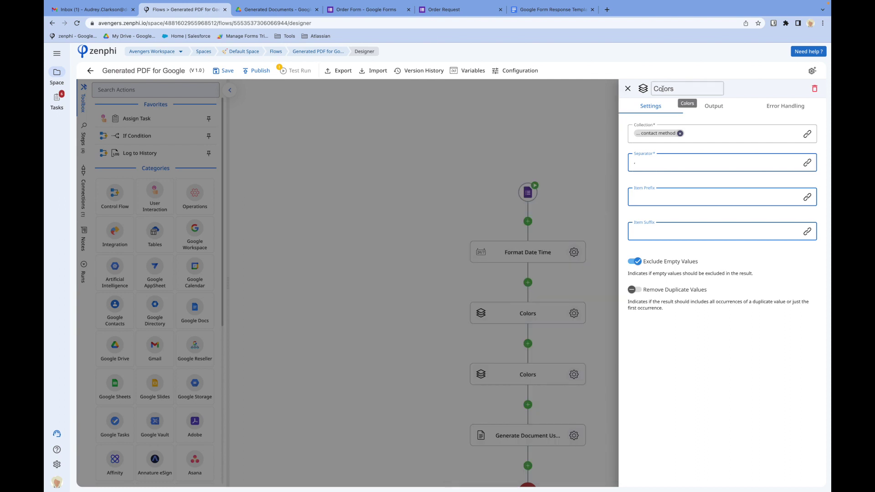
pyautogui.write('Contact method')
pyautogui.click(648, 164)
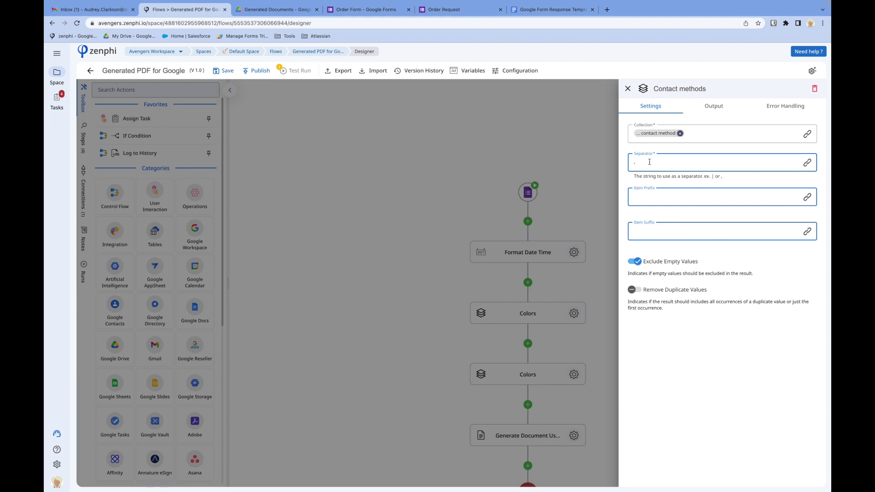
pyautogui.click(436, 218)
# - Map the Generate Document {{color}} placeholder to the Colors step's Concatenated Values
pyautogui.scroll(-2, 445, 340)
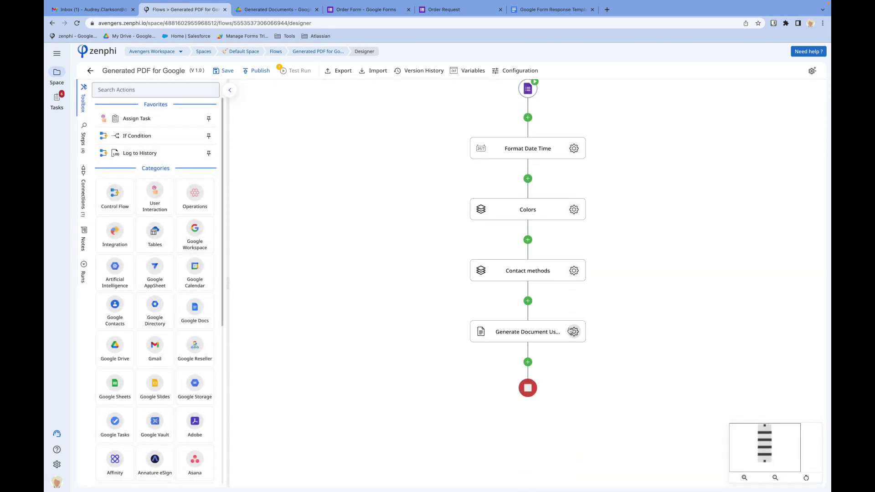
pyautogui.click(574, 332)
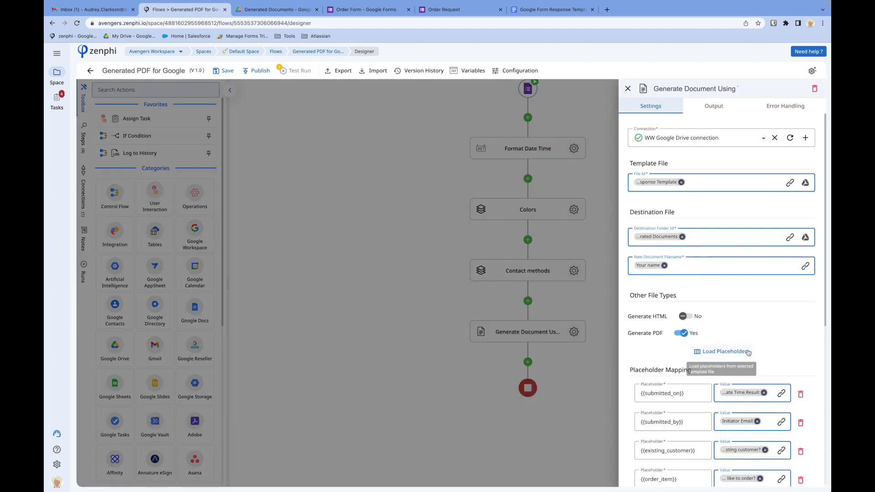
pyautogui.scroll(-6, 748, 352)
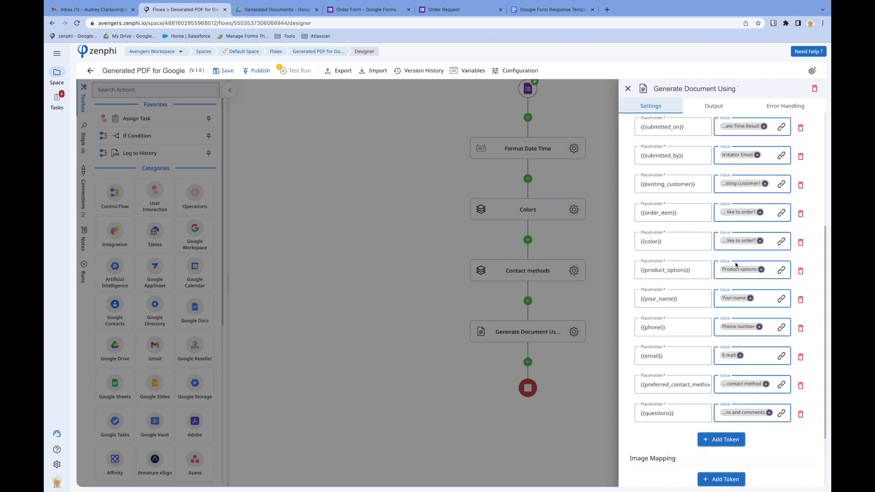
pyautogui.click(760, 241)
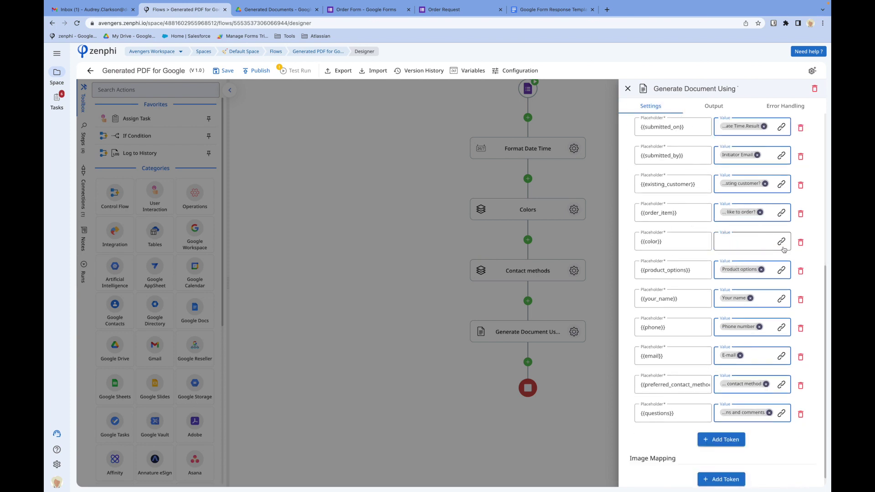
pyautogui.click(781, 241)
pyautogui.click(504, 145)
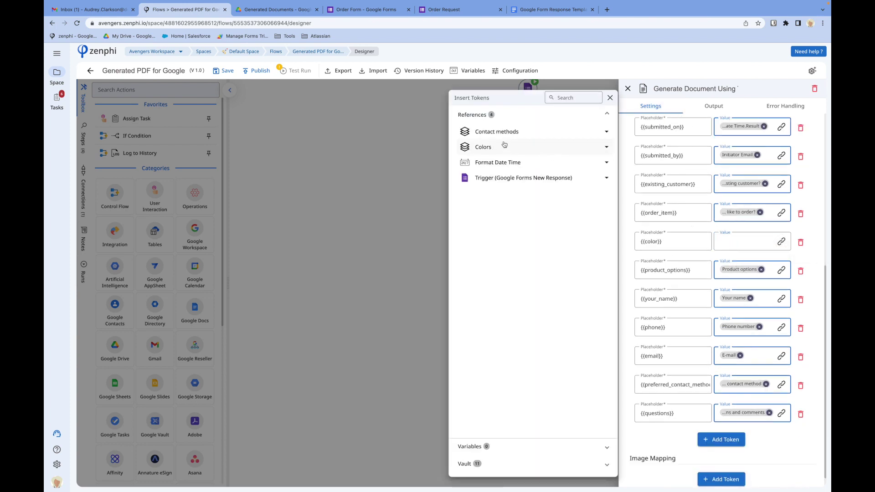
pyautogui.click(606, 173)
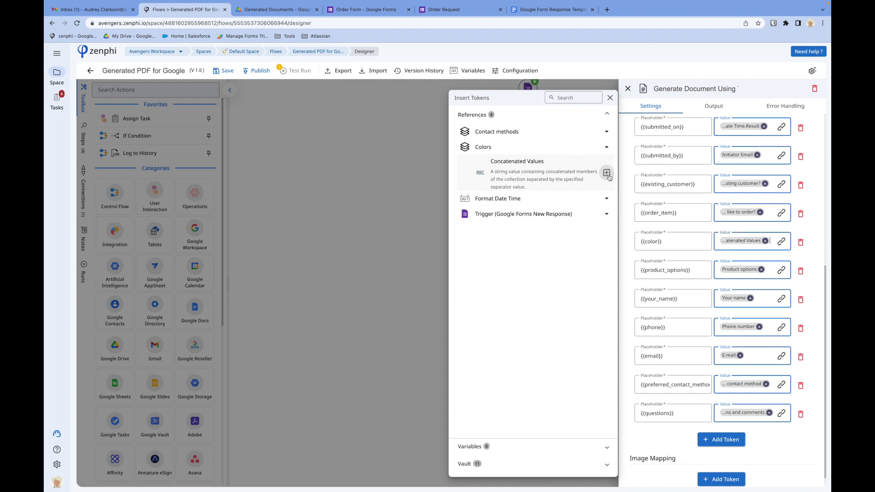
pyautogui.click(767, 385)
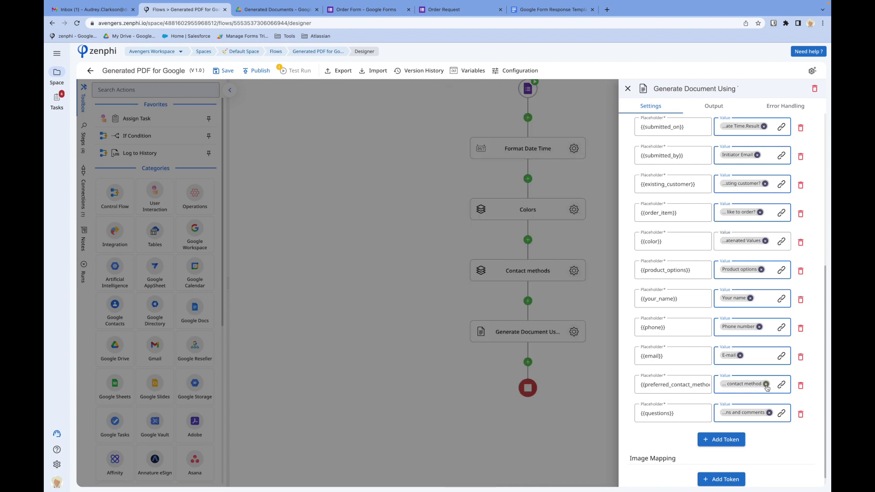
# - Map {{preferred_contact_method}} to Contact methods' Concatenated Values and save the flow
pyautogui.click(767, 384)
pyautogui.click(781, 386)
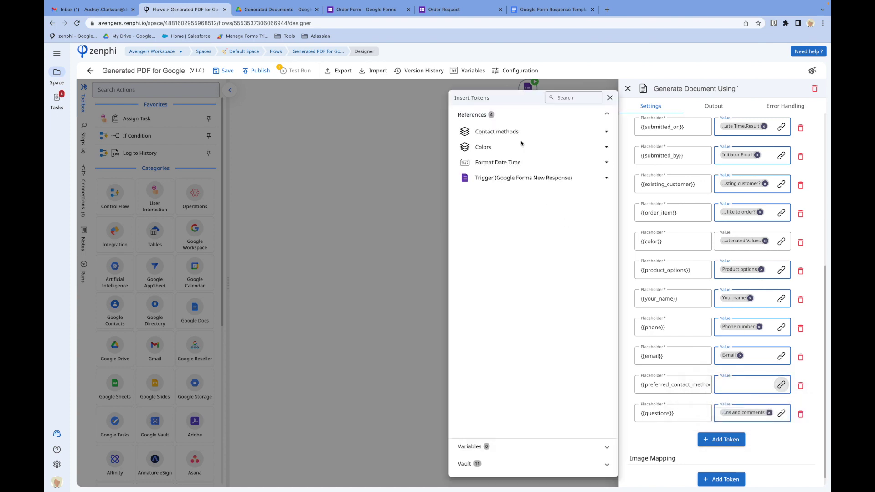
pyautogui.click(515, 137)
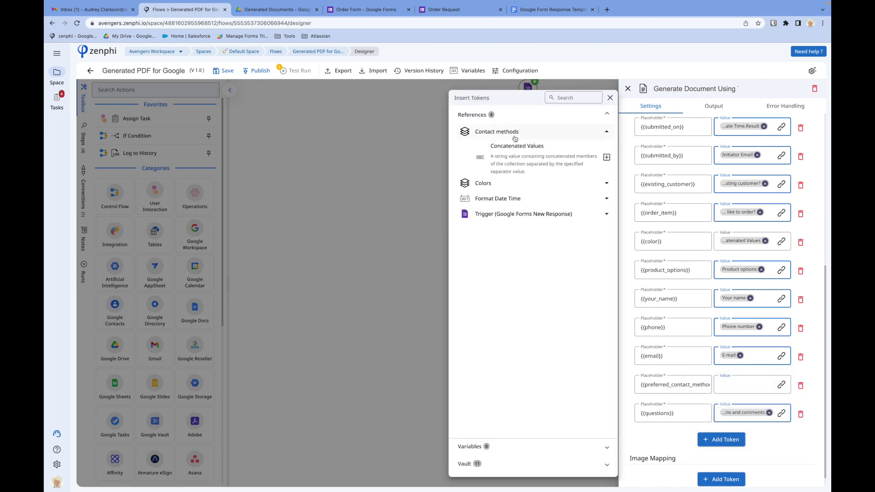
pyautogui.click(606, 157)
pyautogui.click(345, 176)
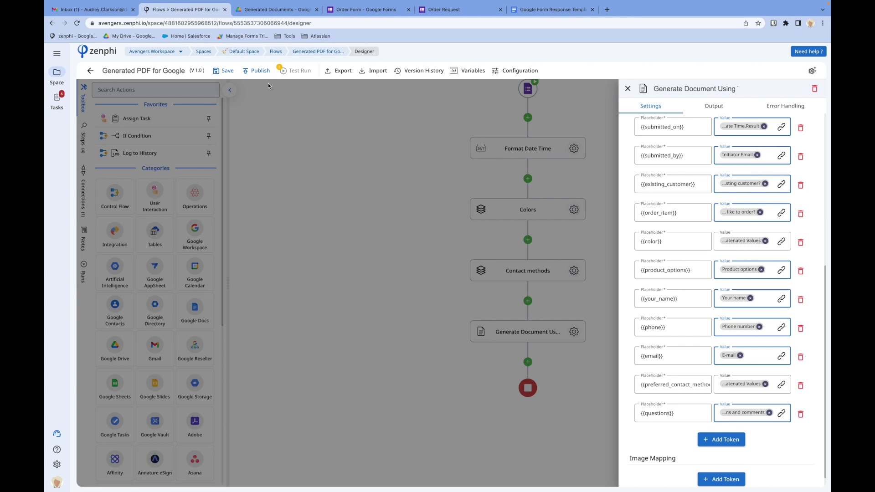
pyautogui.click(226, 71)
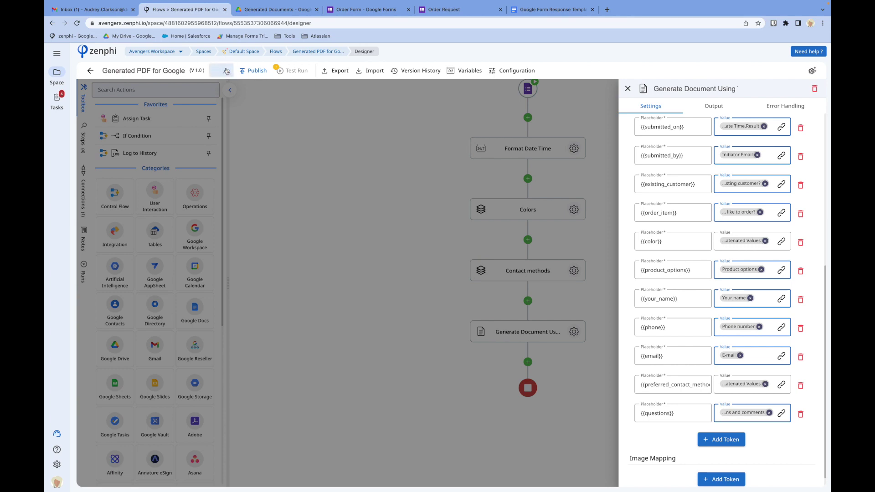
# - Move both previously generated files in Drive's Generated Documents folder to the bin
pyautogui.click(282, 10)
pyautogui.click(250, 170)
pyautogui.keyDown('shift'); pyautogui.click(199, 127); pyautogui.keyUp('shift')
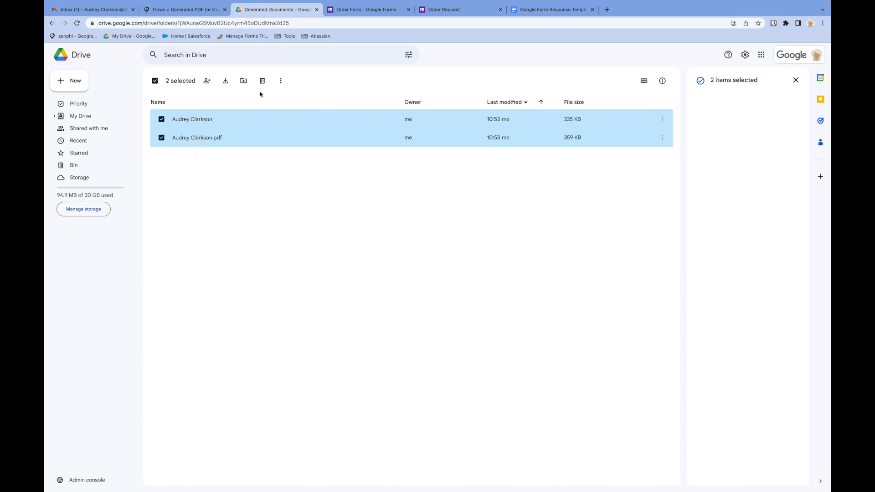
pyautogui.click(262, 81)
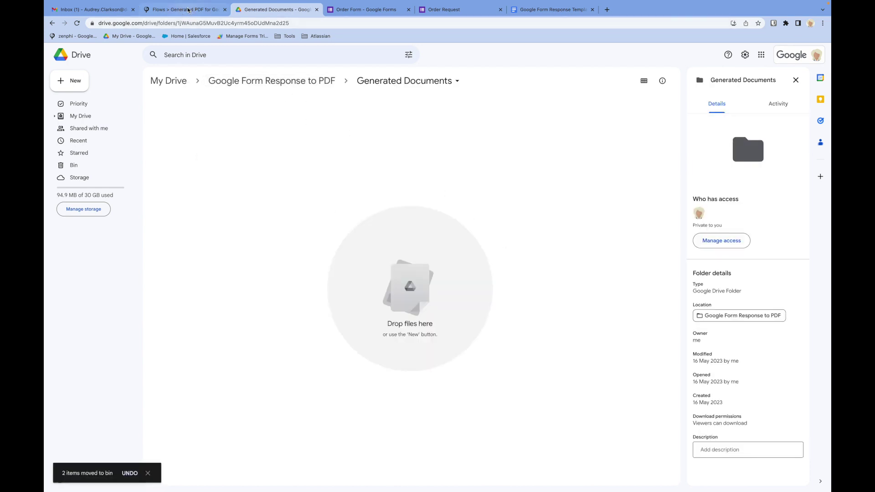
pyautogui.hotkey('ctrl', 'shift', 'Tab')
# - Test the flow using the earlier completed run as input
pyautogui.click(313, 71)
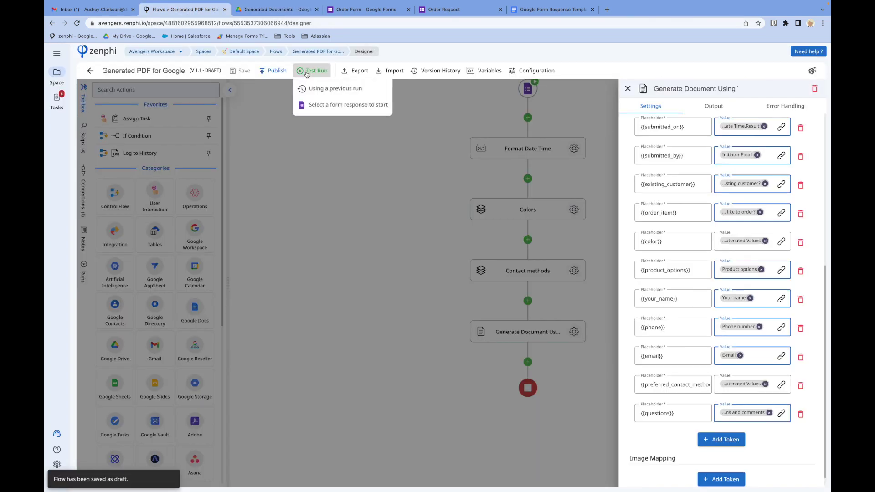
pyautogui.click(332, 90)
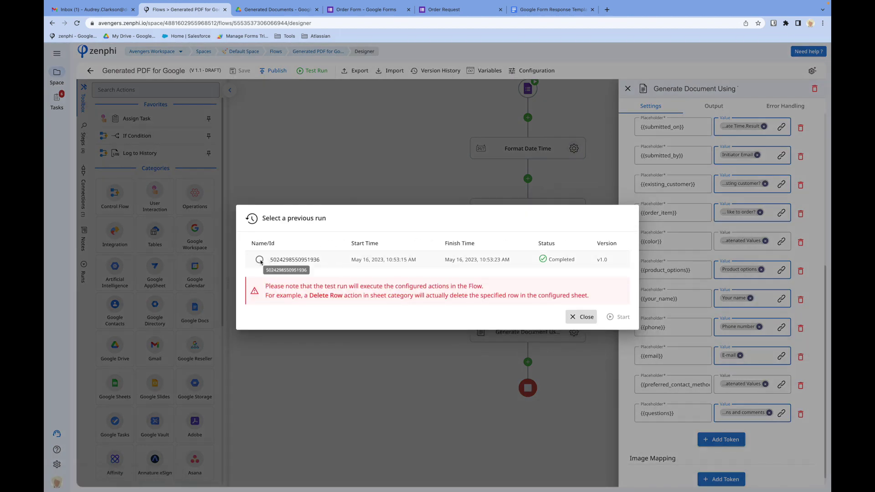
pyautogui.click(259, 260)
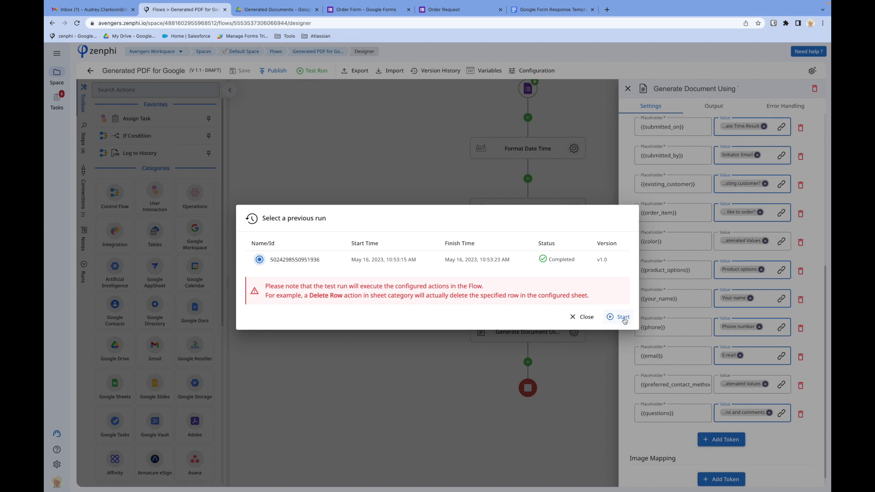
pyautogui.click(624, 319)
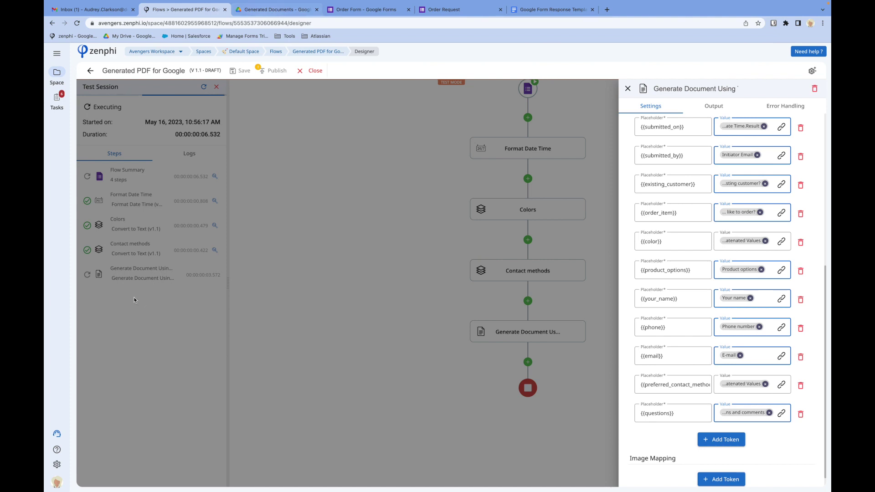
# - Close the Generate Document settings and bring up Drive's Generated Documents folder
pyautogui.click(242, 334)
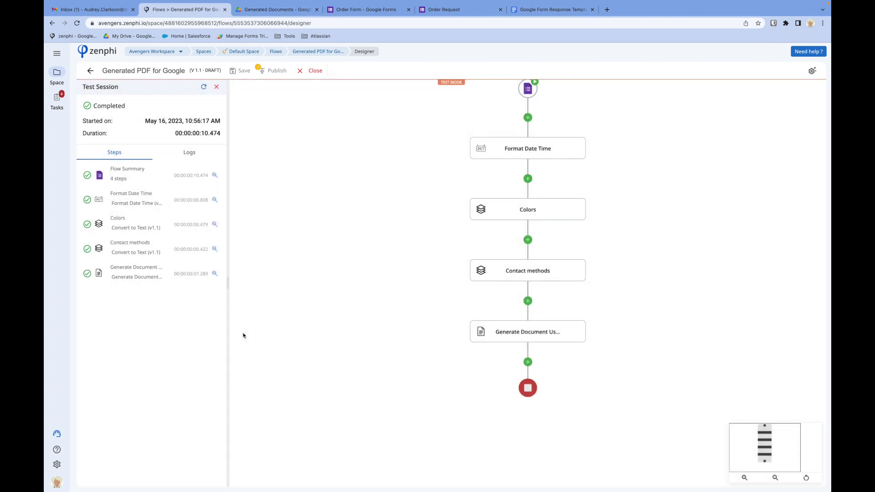
pyautogui.moveTo(286, 3)
pyautogui.click(269, 30)
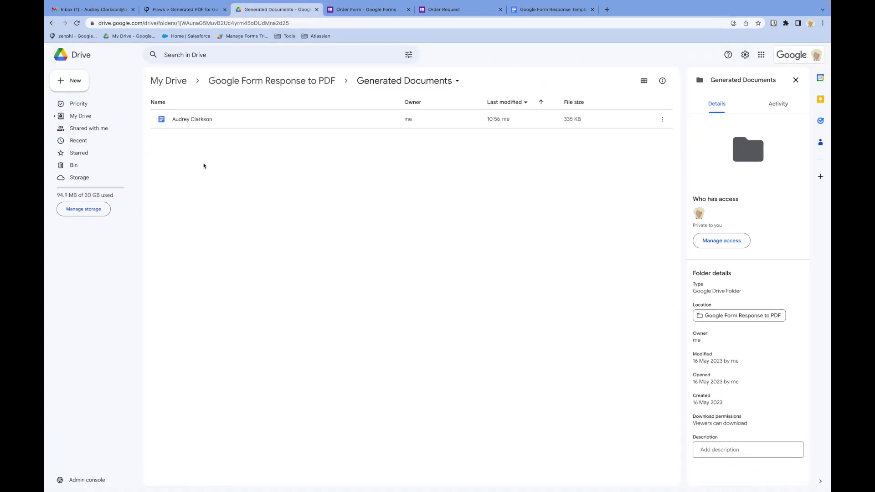
# - Reload Generated Documents and look through both pages of the new Order Request PDF
pyautogui.click(77, 22)
pyautogui.click(195, 145)
pyautogui.doubleClick(194, 145)
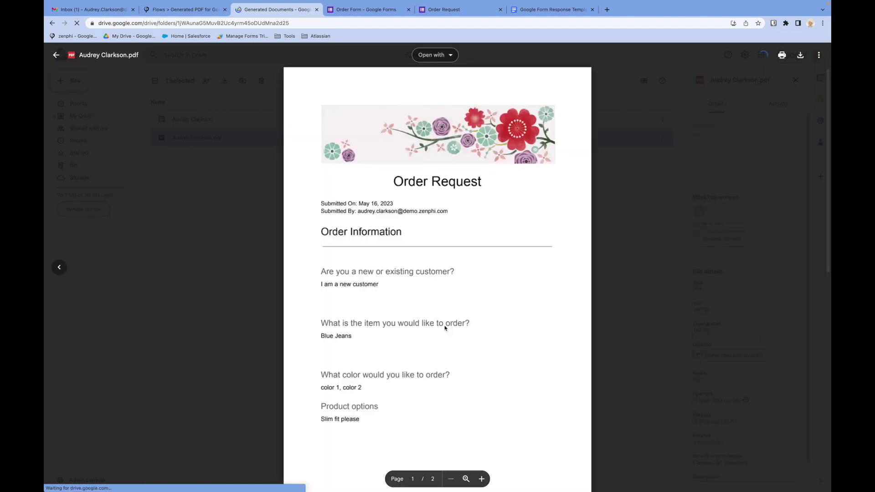
pyautogui.scroll(-2, 445, 326)
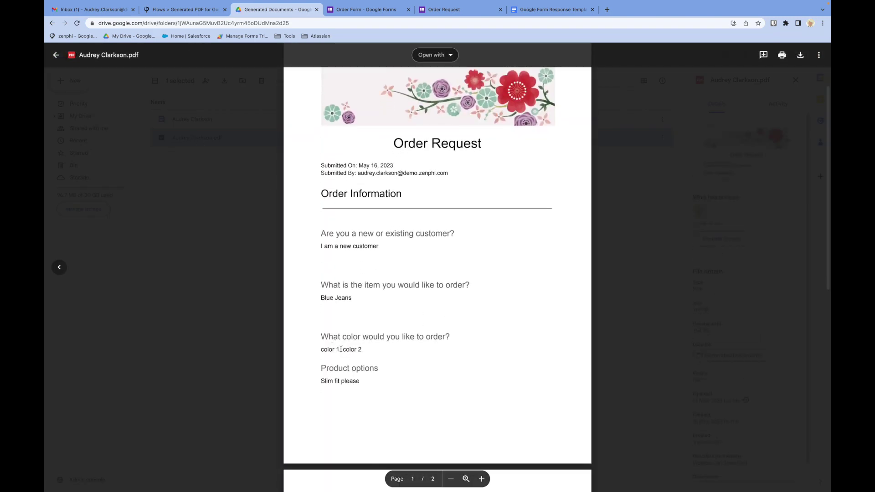
pyautogui.scroll(-10, 379, 356)
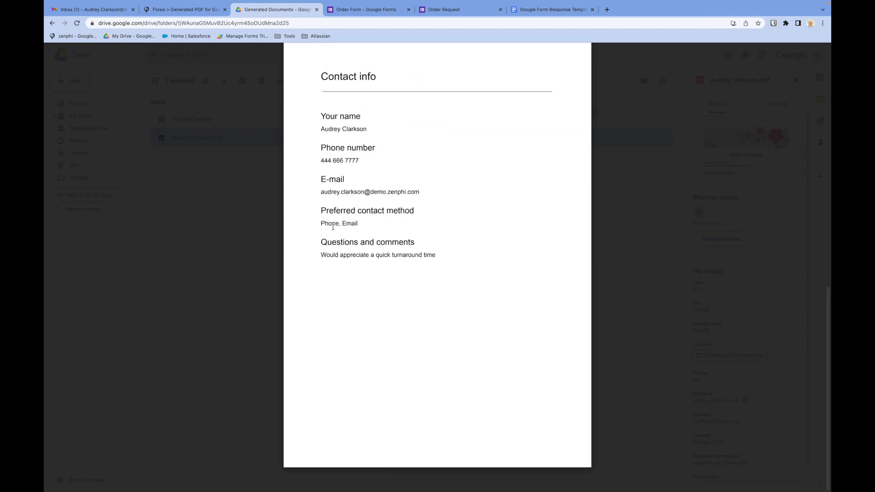
pyautogui.click(208, 252)
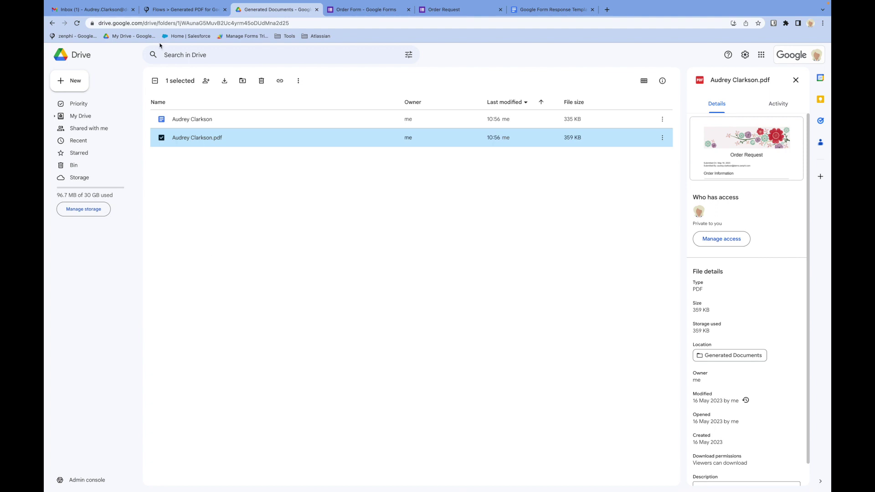
pyautogui.click(177, 14)
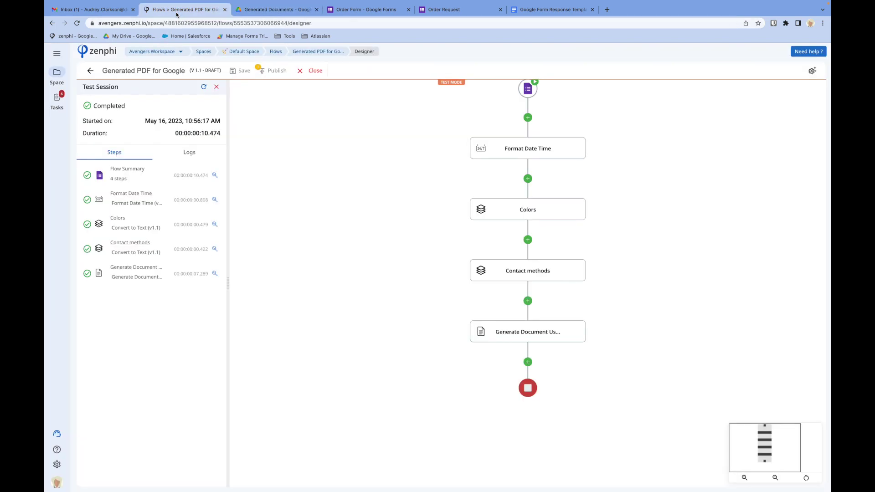
# - Close the Zenphi testing session and return to the Generated Documents Drive tab
pyautogui.click(310, 73)
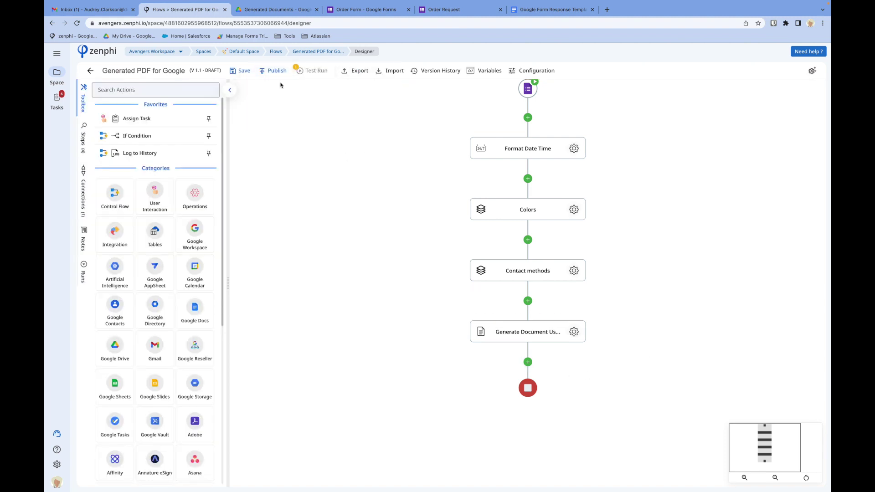
pyautogui.click(263, 13)
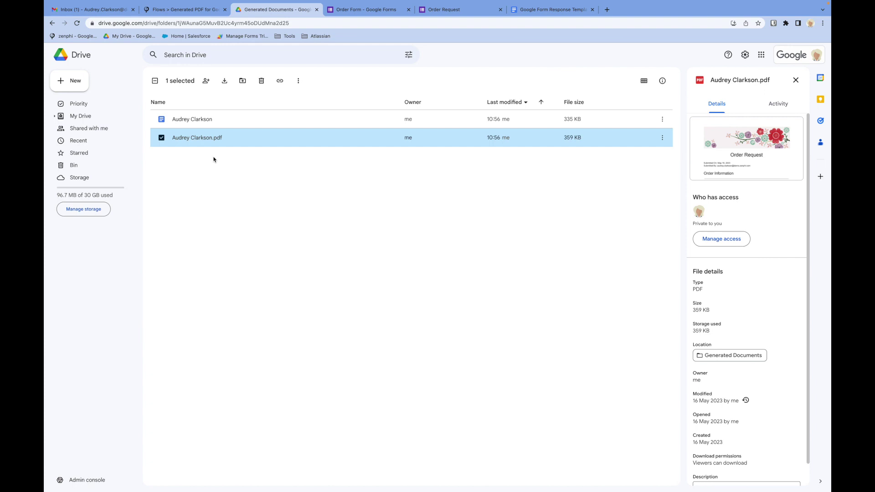
# - Deselect the PDF in the Drive folder and go back to the Zenphi flow designer
pyautogui.click(213, 159)
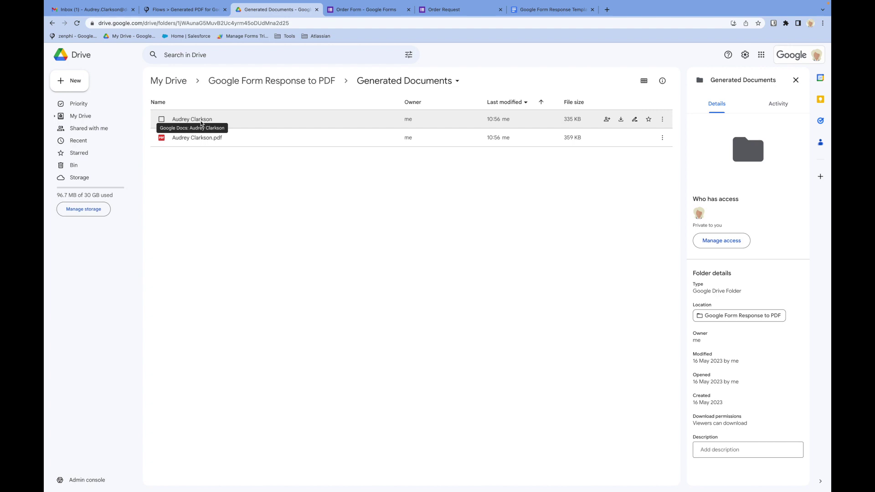
pyautogui.click(190, 13)
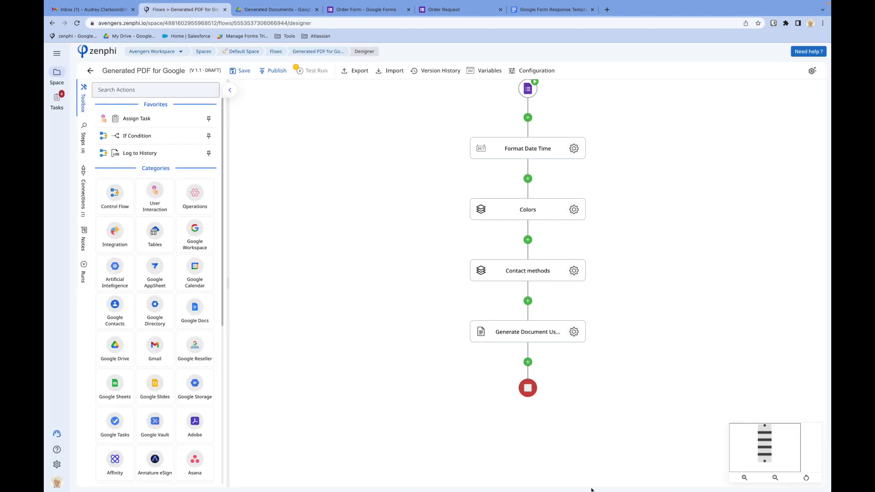
# - Add a Drive Delete Item step using the WW Google Drive connection and the generated document's File Id
pyautogui.click(527, 363)
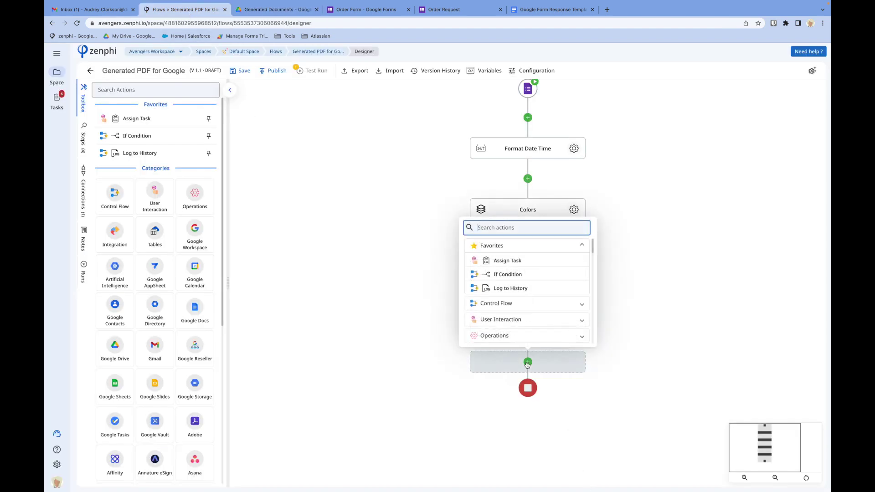
pyautogui.write('delete')
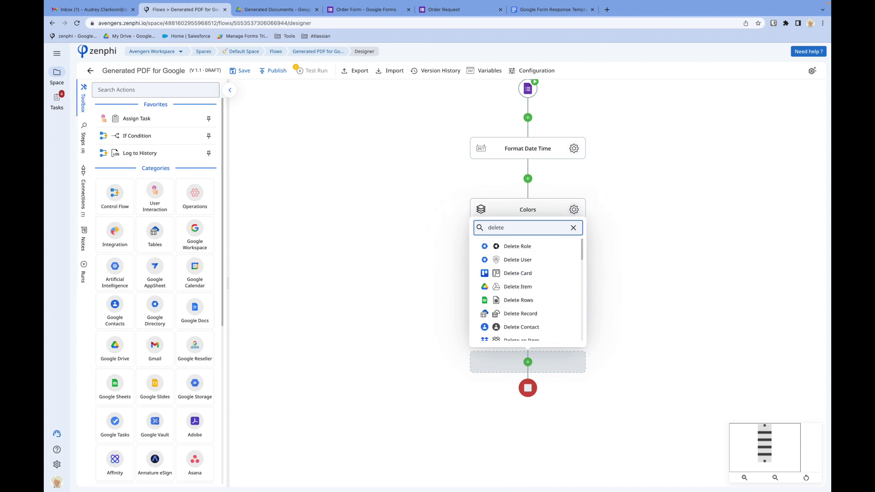
pyautogui.click(524, 287)
pyautogui.click(571, 394)
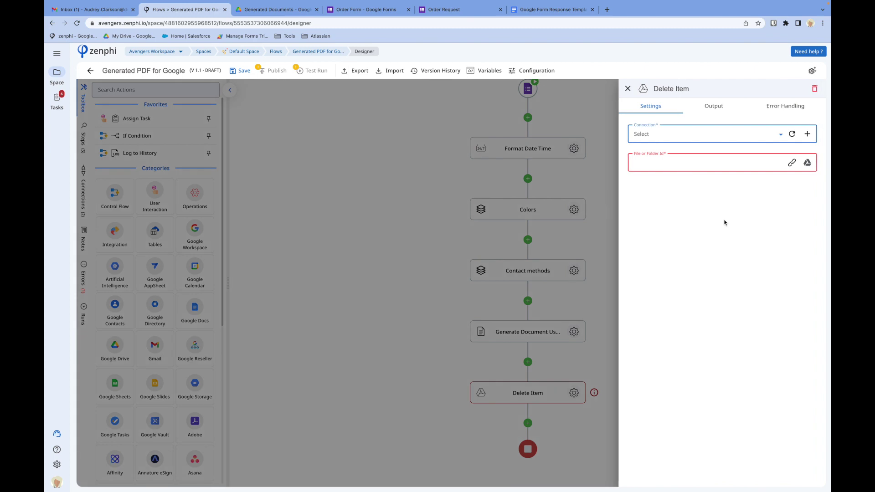
pyautogui.click(715, 134)
pyautogui.click(690, 152)
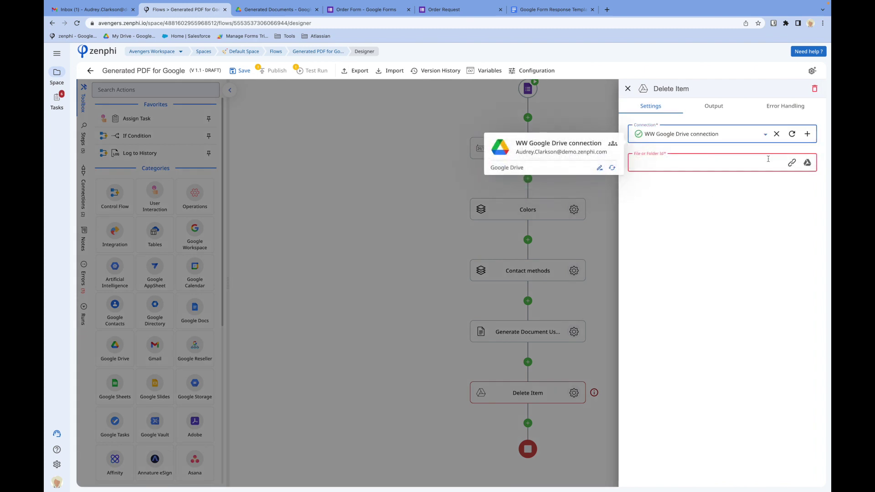
pyautogui.click(791, 163)
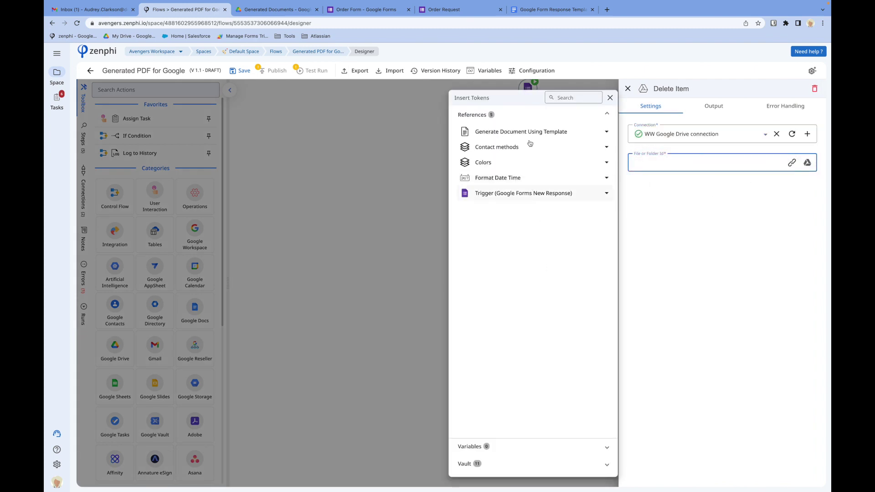
pyautogui.click(528, 132)
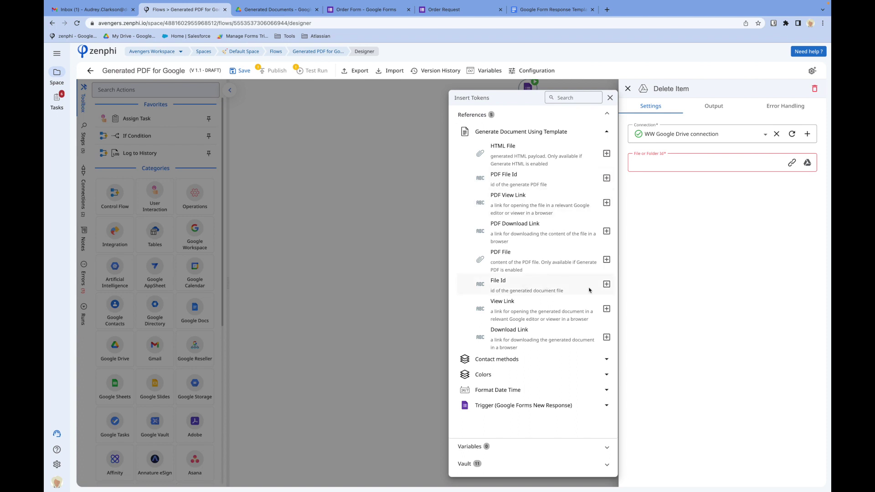
pyautogui.click(606, 284)
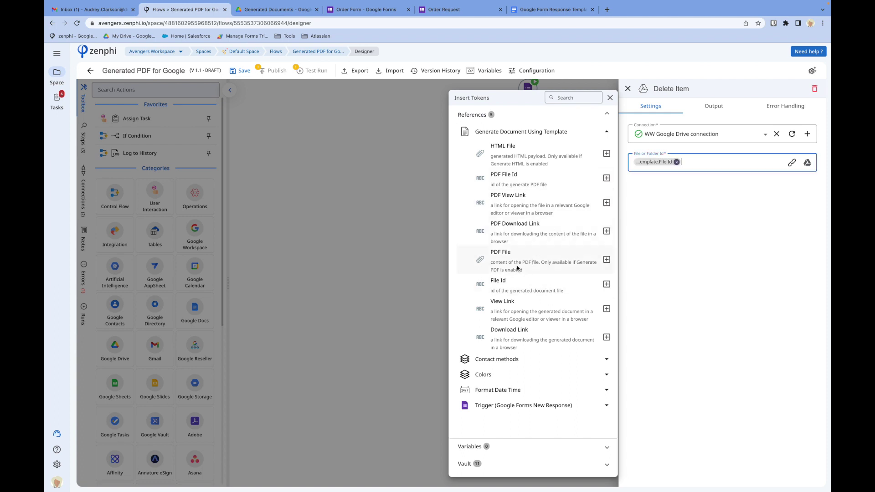
# - Rename the step to 'Delete the generated Google Doc', save the draft, and search for a send action
pyautogui.doubleClick(682, 88)
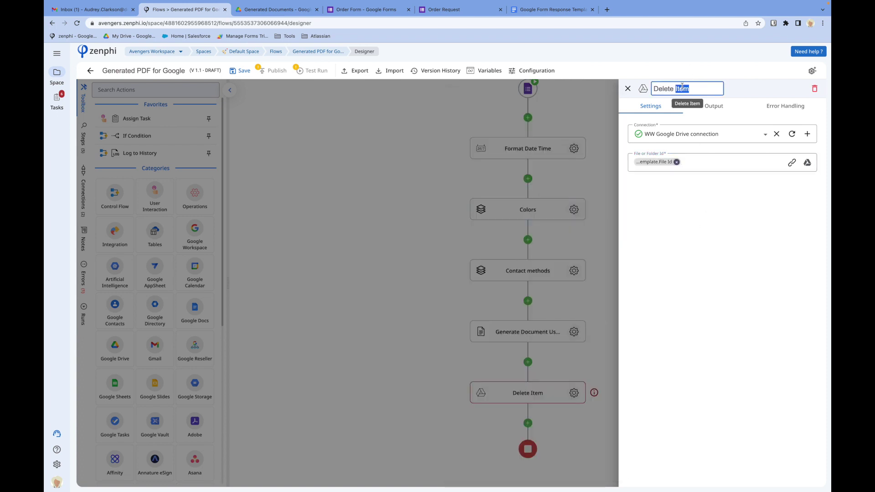
pyautogui.write('the generated Google')
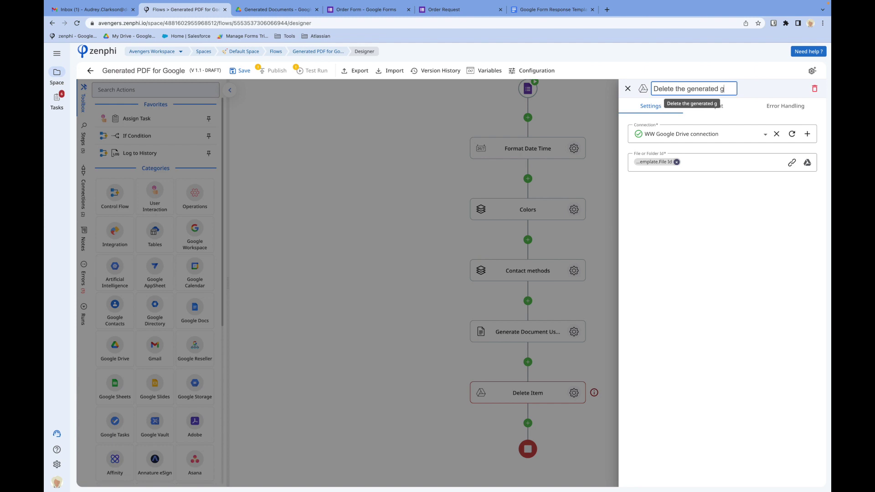
pyautogui.write(' Doc')
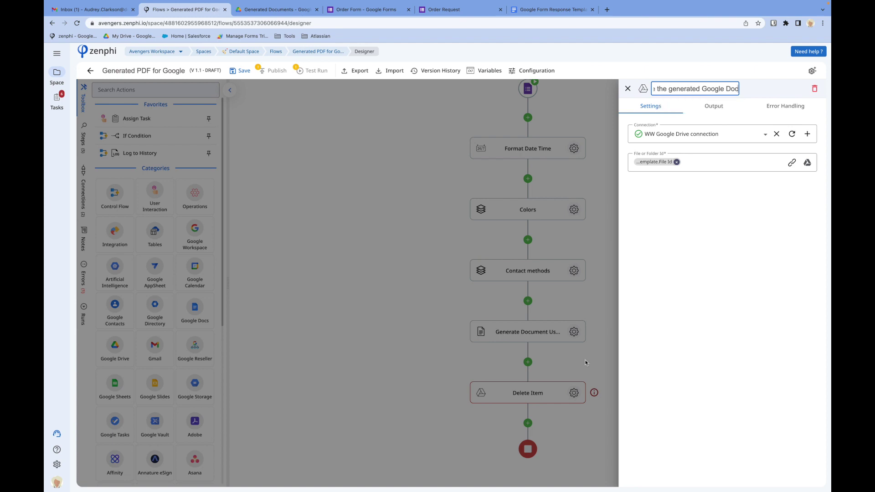
pyautogui.click(585, 362)
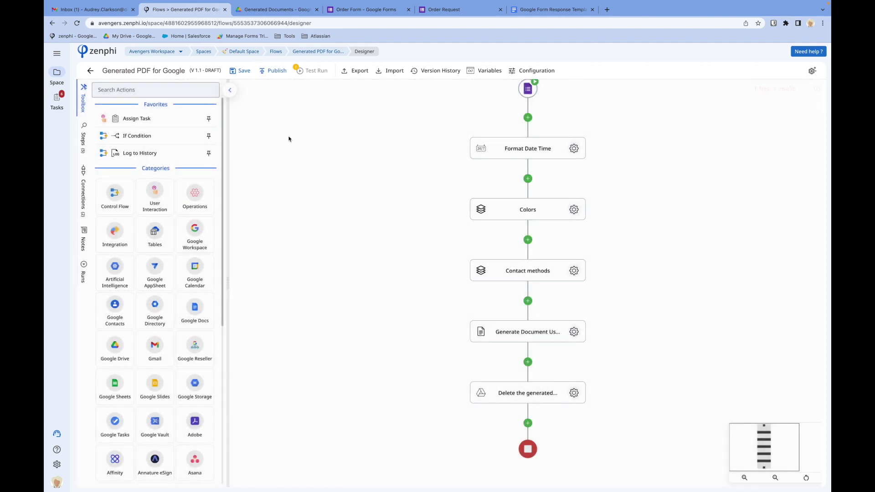
pyautogui.click(238, 73)
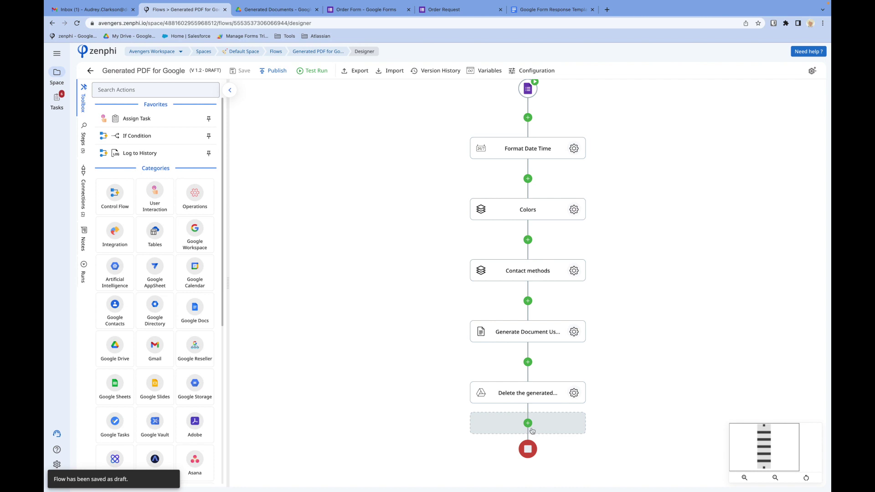
pyautogui.click(532, 430)
pyautogui.write('send ema')
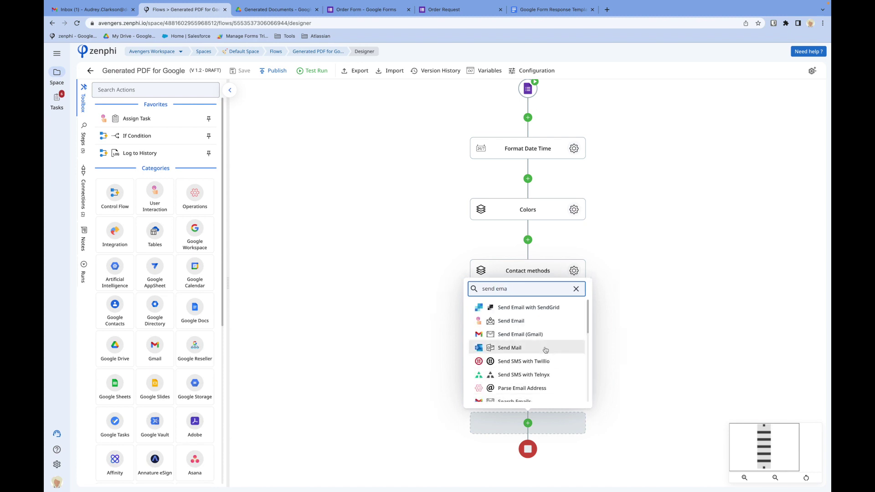
# - Add a Gmail Send Email step that attaches the generated PDF File
pyautogui.click(544, 338)
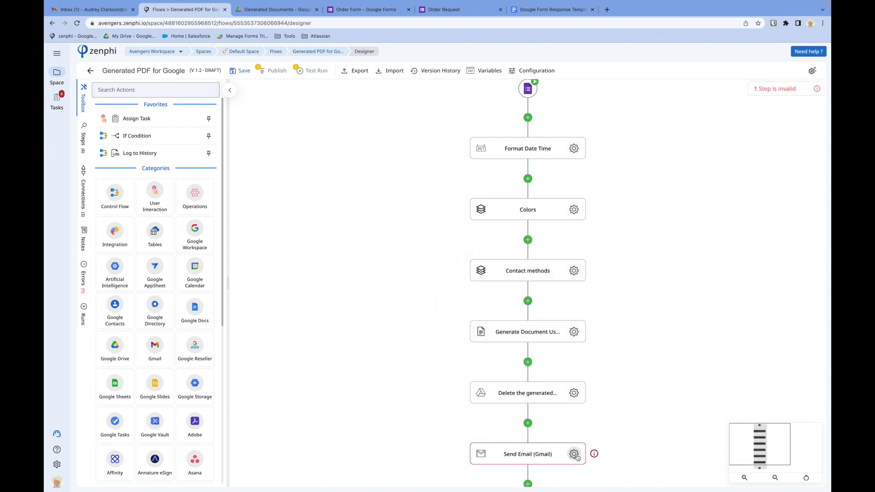
pyautogui.click(574, 454)
pyautogui.scroll(-1, 730, 291)
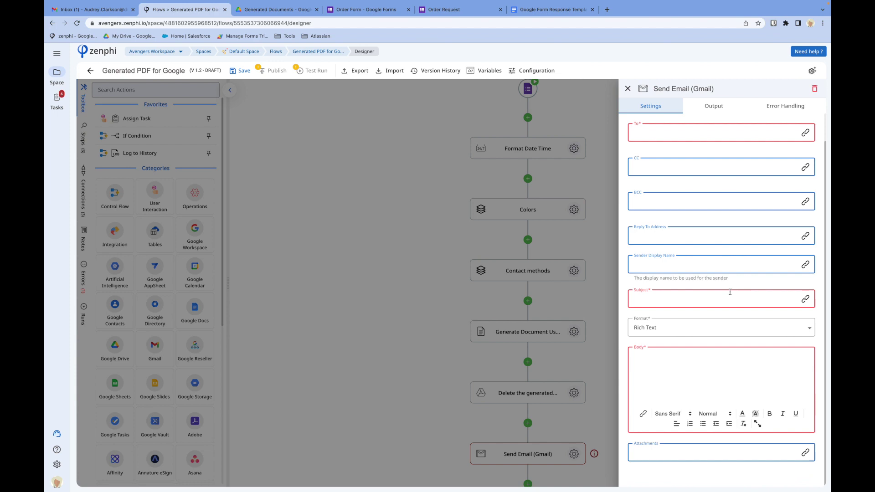
pyautogui.click(660, 451)
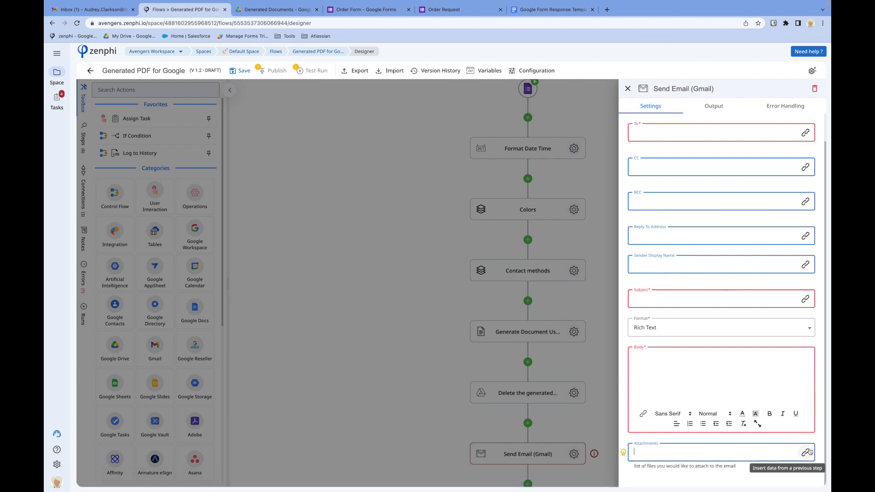
pyautogui.click(805, 452)
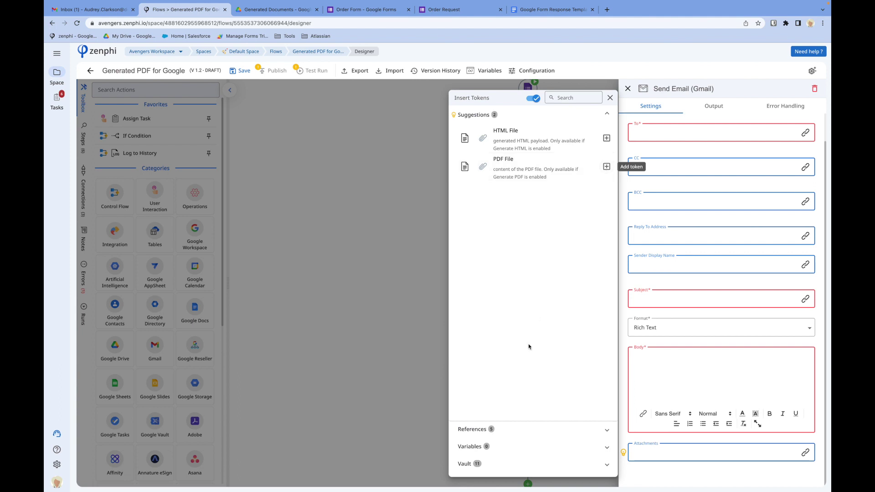
pyautogui.click(488, 427)
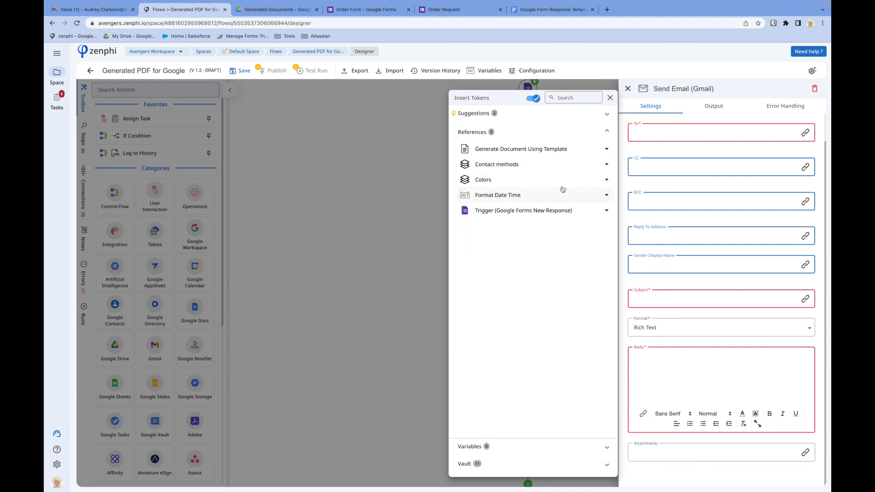
pyautogui.click(549, 149)
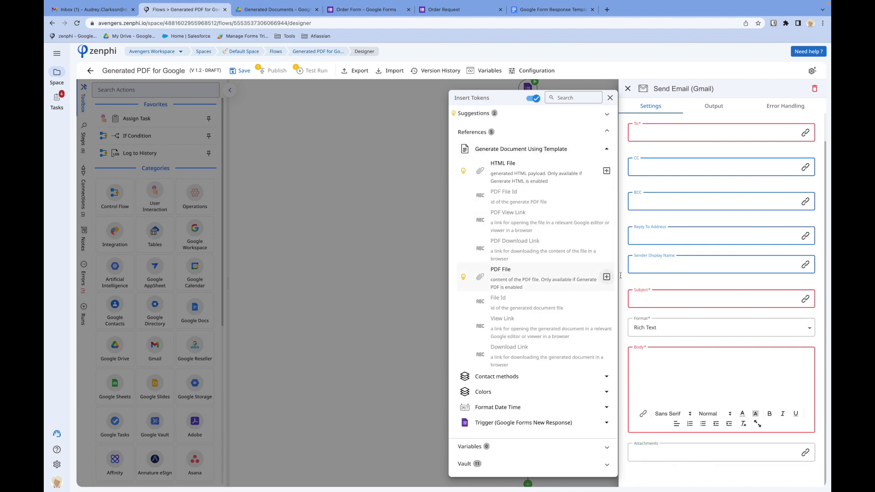
pyautogui.click(606, 276)
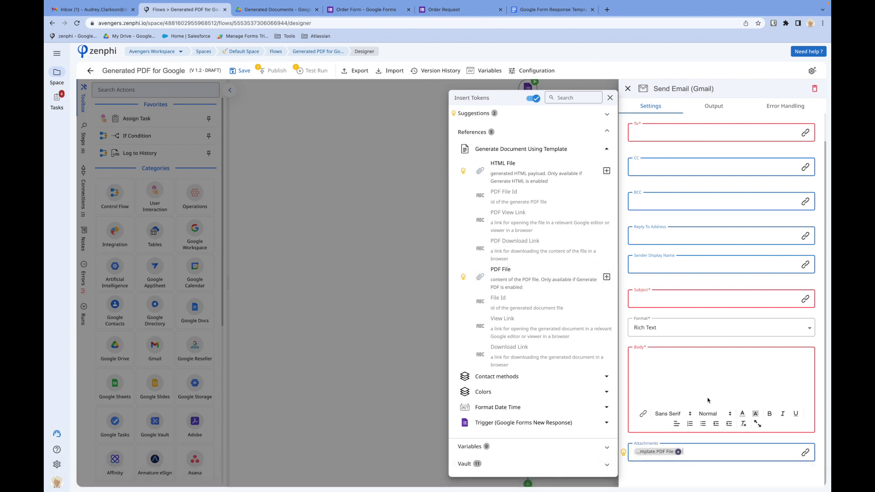
# - Delete the Send Email (Gmail) step from the flow
pyautogui.click(756, 86)
pyautogui.click(815, 89)
pyautogui.click(600, 290)
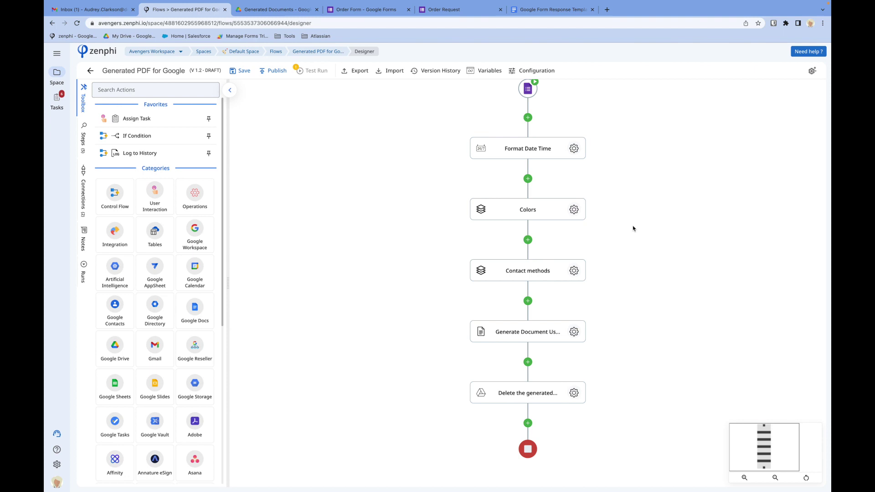
# - Add a Create Folder step named 'Create folder for the day' on the WW Google Drive connection
pyautogui.click(528, 178)
pyautogui.write('create fo')
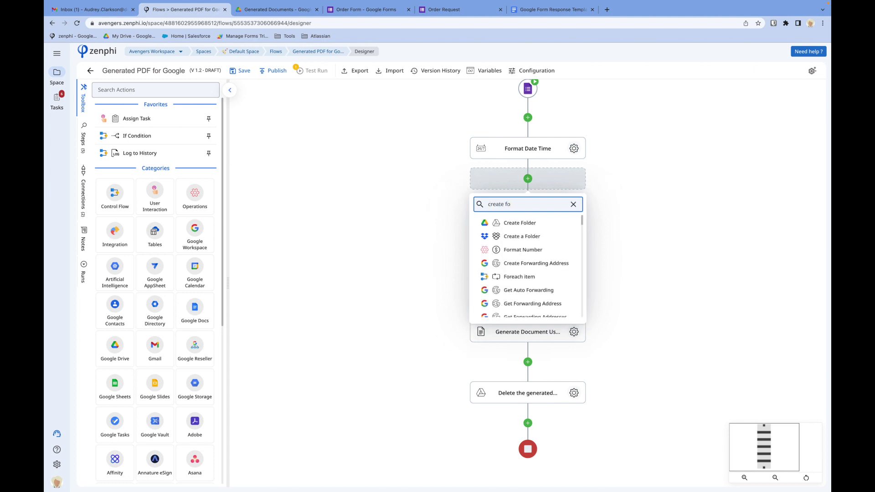
pyautogui.click(525, 223)
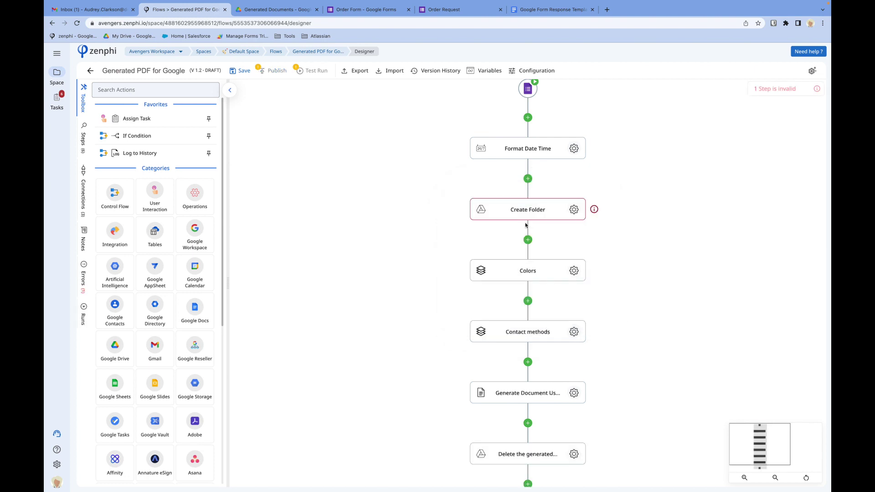
pyautogui.click(575, 210)
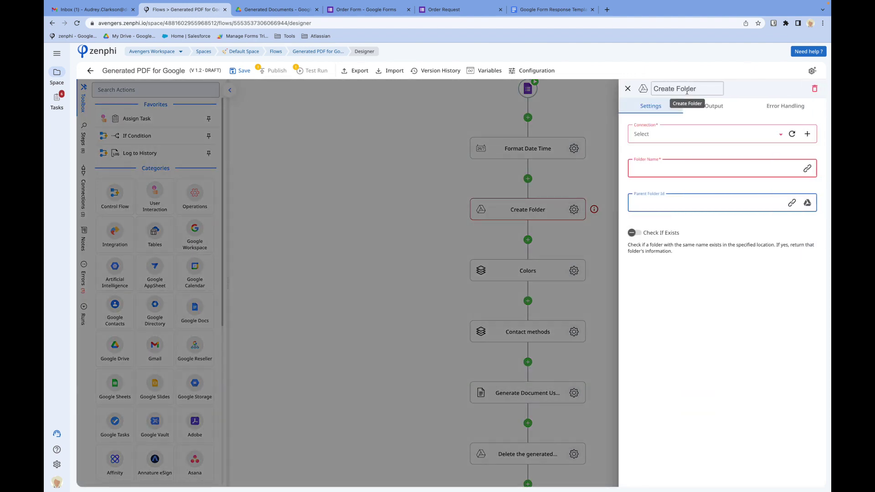
pyautogui.doubleClick(679, 89)
pyautogui.write('folder')
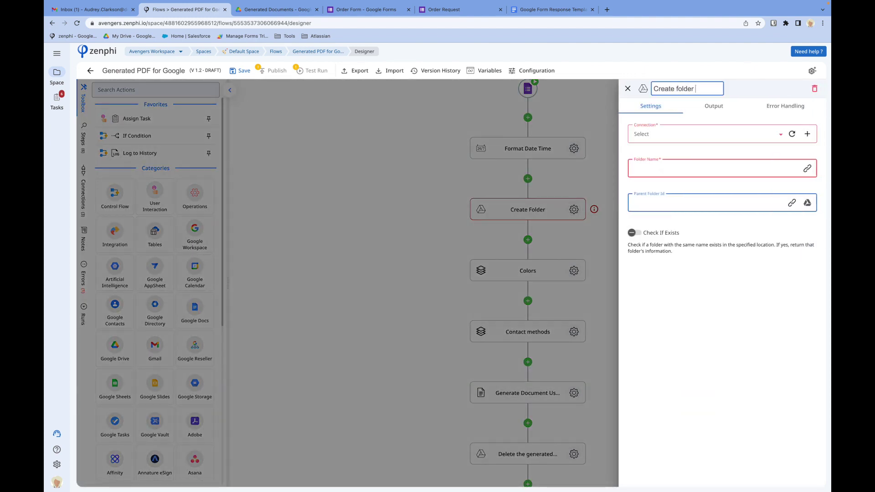
pyautogui.write(' for the day')
pyautogui.click(701, 137)
pyautogui.click(684, 154)
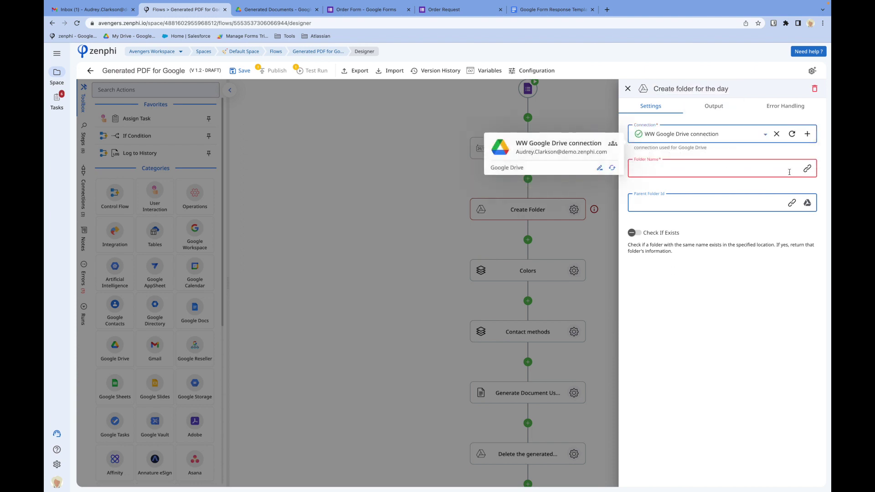
# - Set the Folder Name to the Format Date Time Result
pyautogui.click(808, 172)
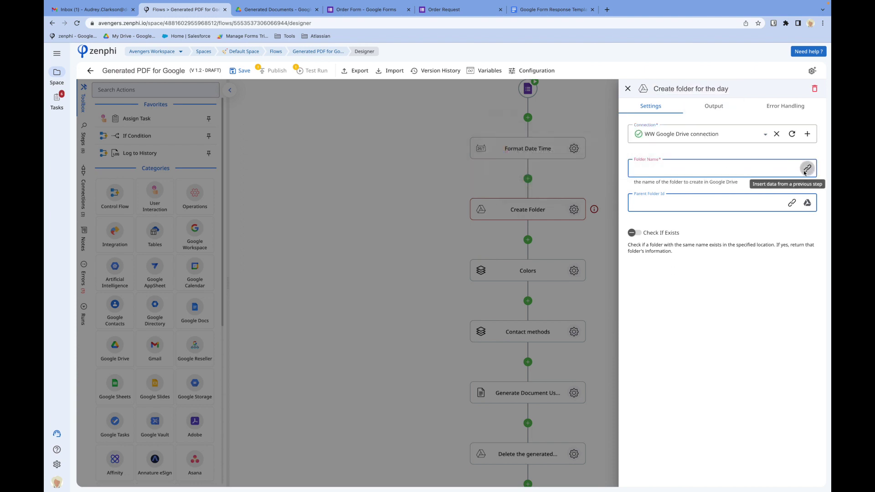
pyautogui.click(518, 133)
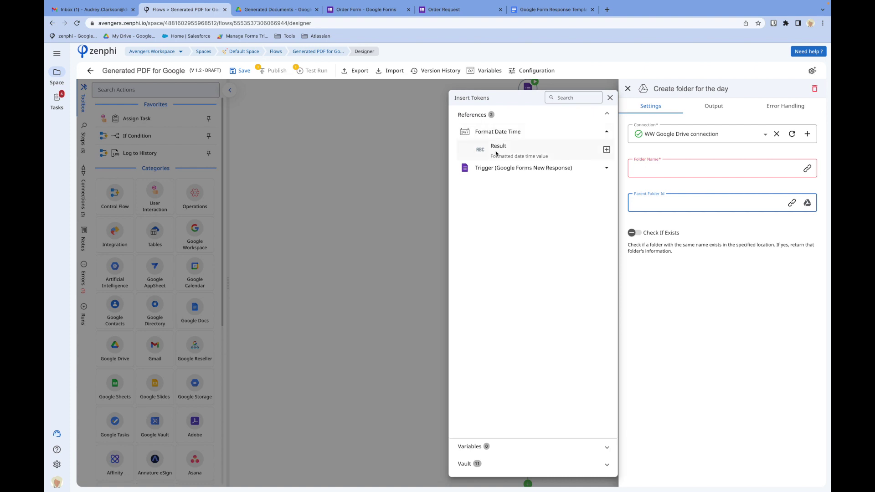
pyautogui.click(606, 149)
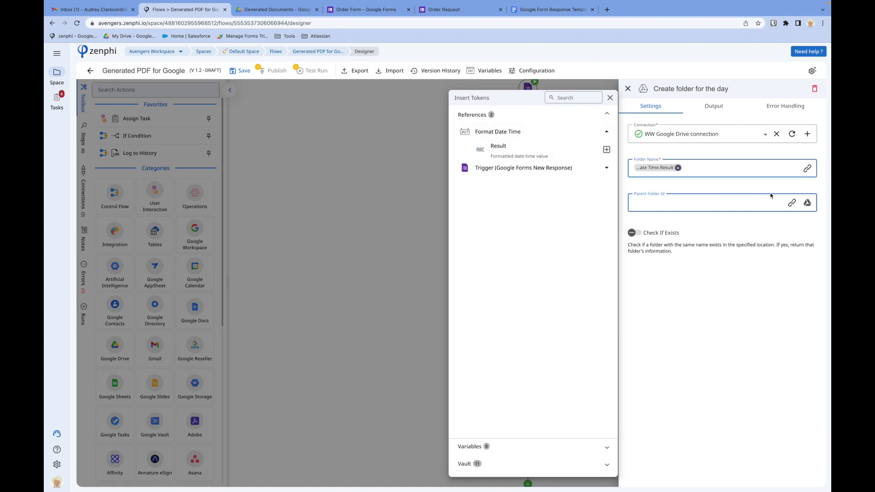
# - Set the parent folder to Generated Documents and turn on Check If Exists
pyautogui.click(807, 203)
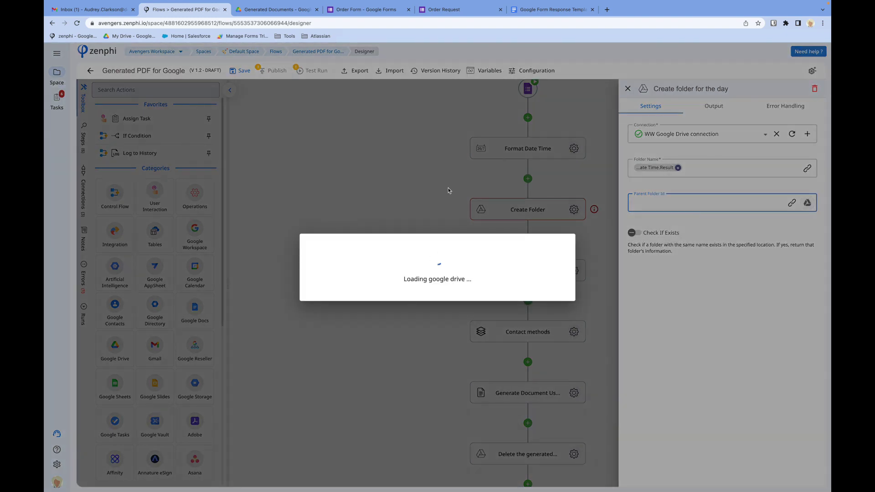
pyautogui.scroll(-5, 429, 242)
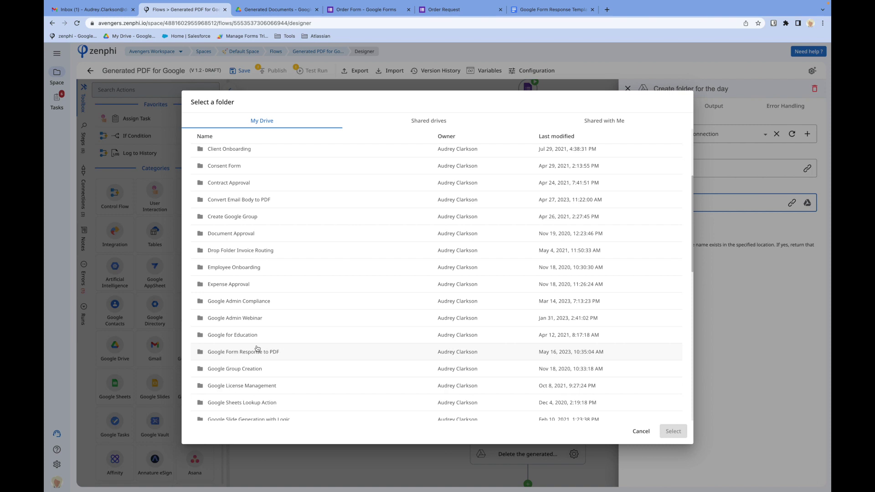
pyautogui.click(258, 353)
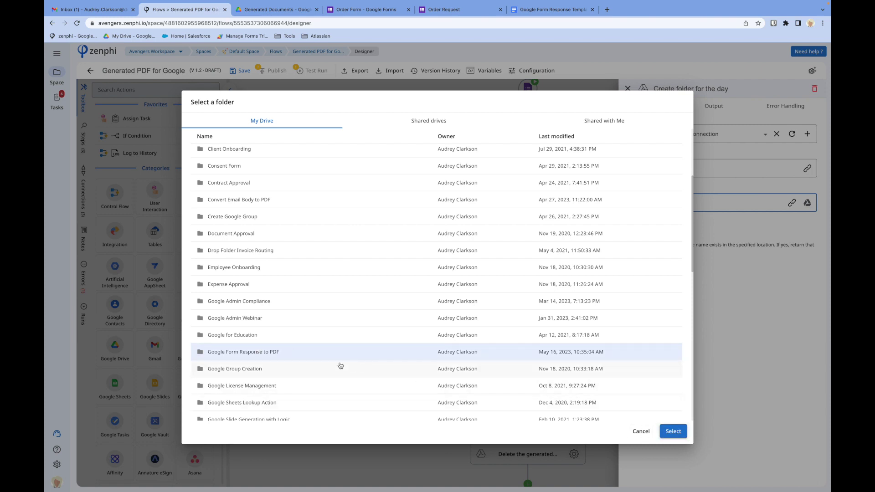
pyautogui.doubleClick(289, 352)
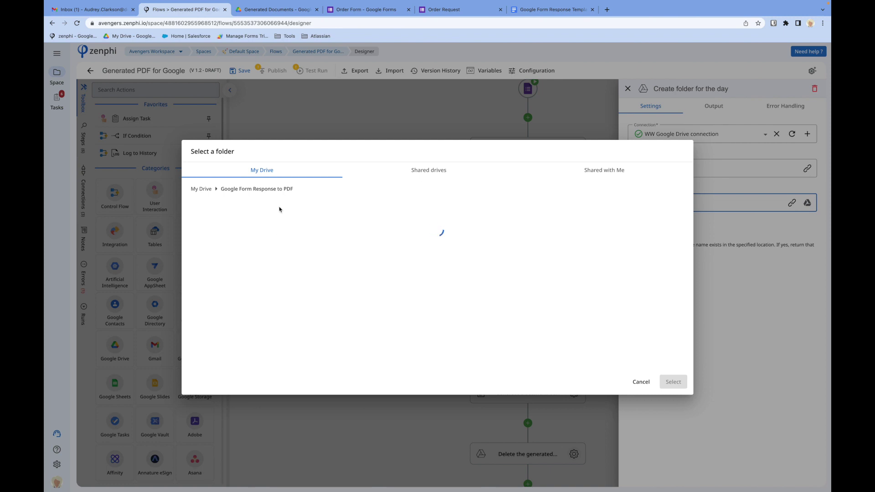
pyautogui.click(237, 220)
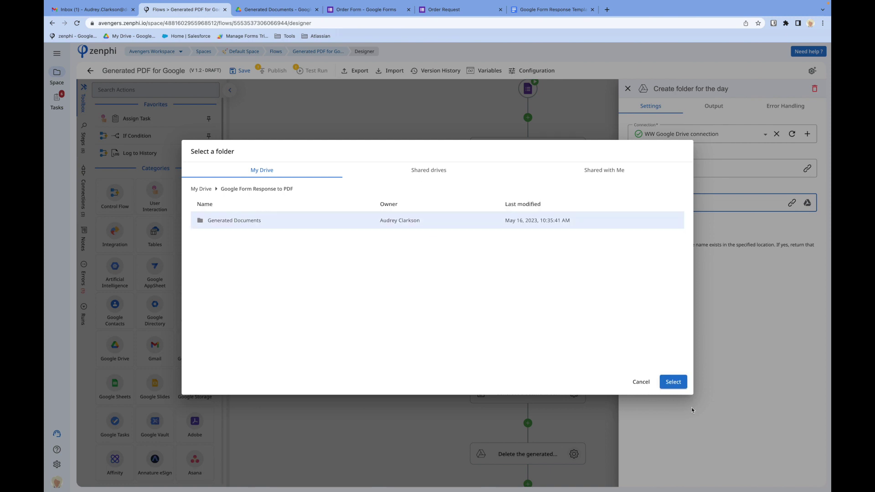
pyautogui.click(672, 383)
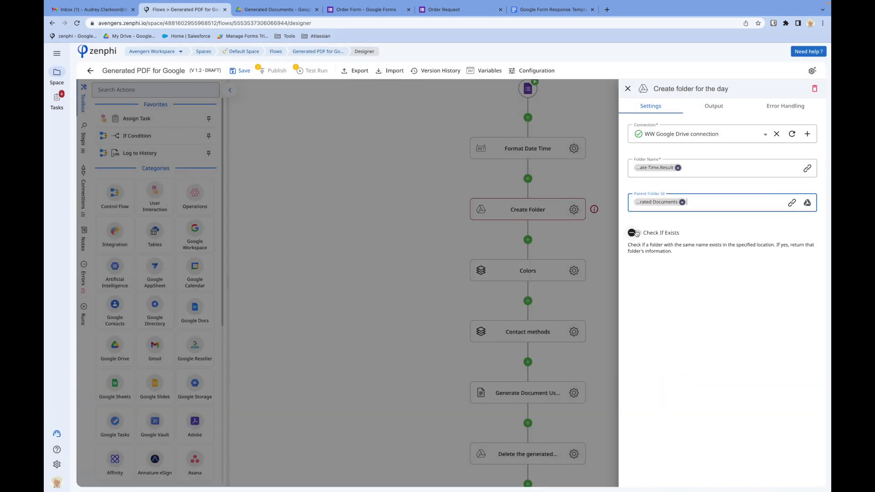
pyautogui.click(637, 233)
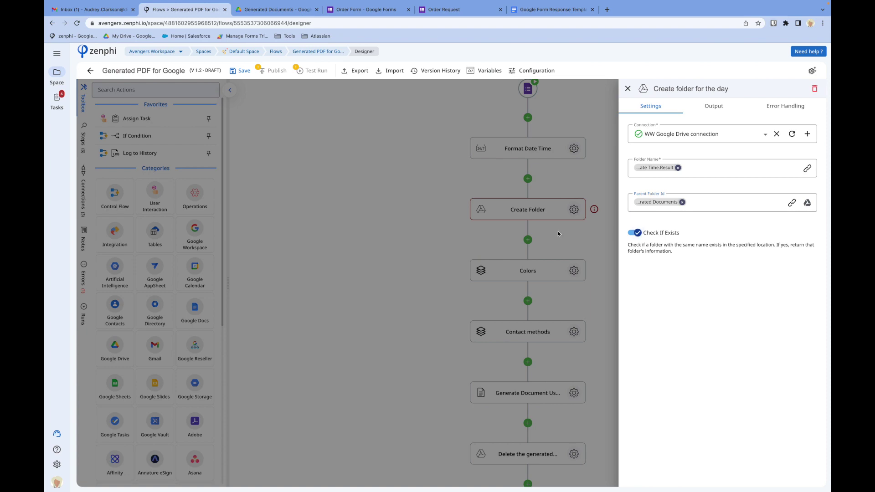
pyautogui.click(561, 236)
pyautogui.scroll(-3, 594, 325)
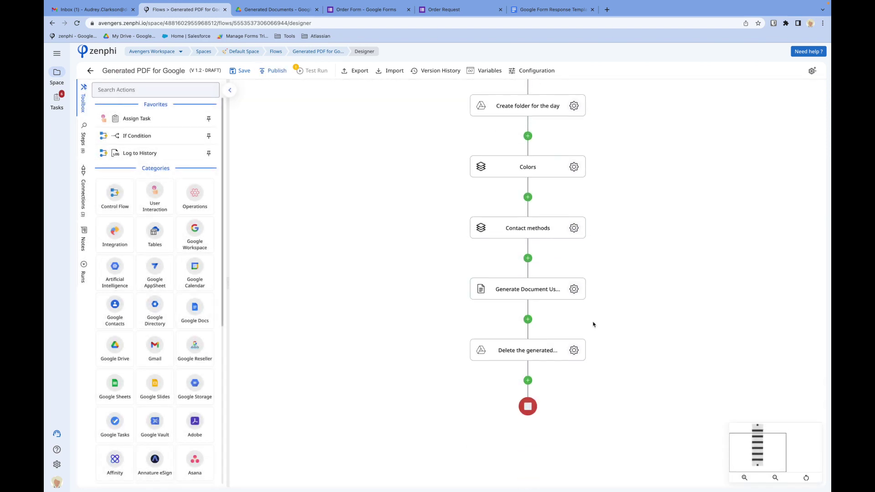
# - Set Generate Document's Destination Folder Id to the day folder's Id and save the draft
pyautogui.click(575, 289)
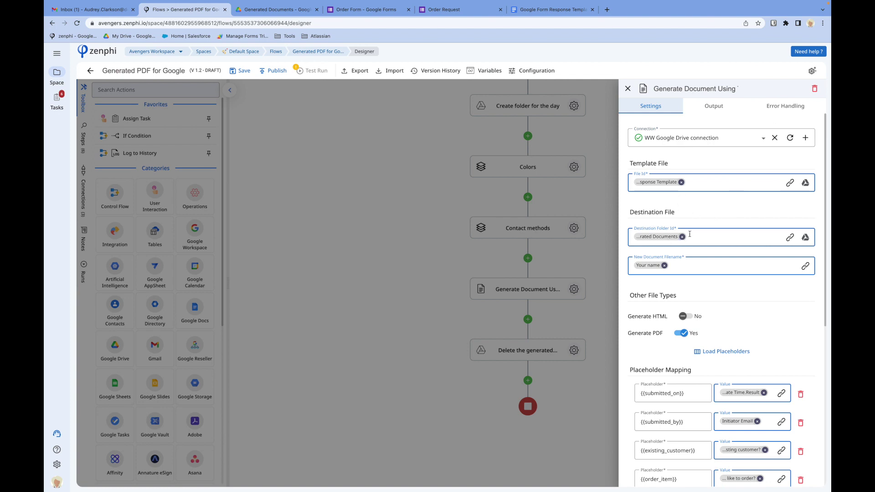
pyautogui.click(682, 236)
pyautogui.click(790, 238)
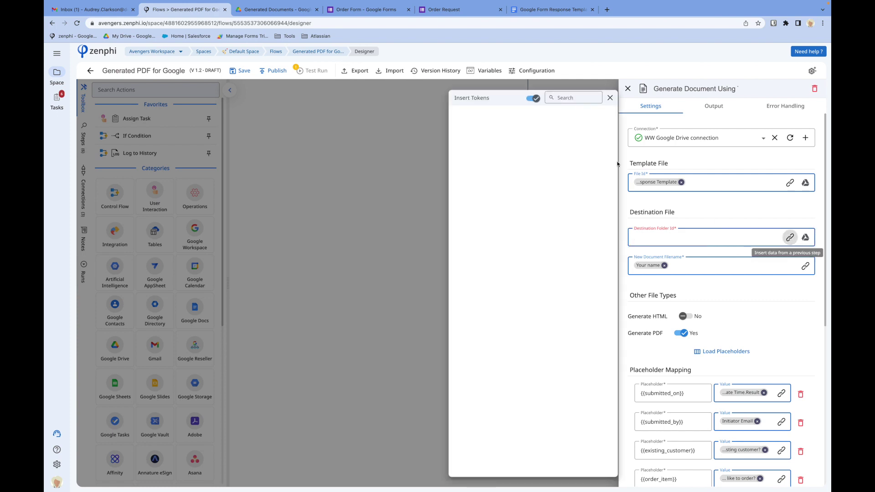
pyautogui.click(532, 162)
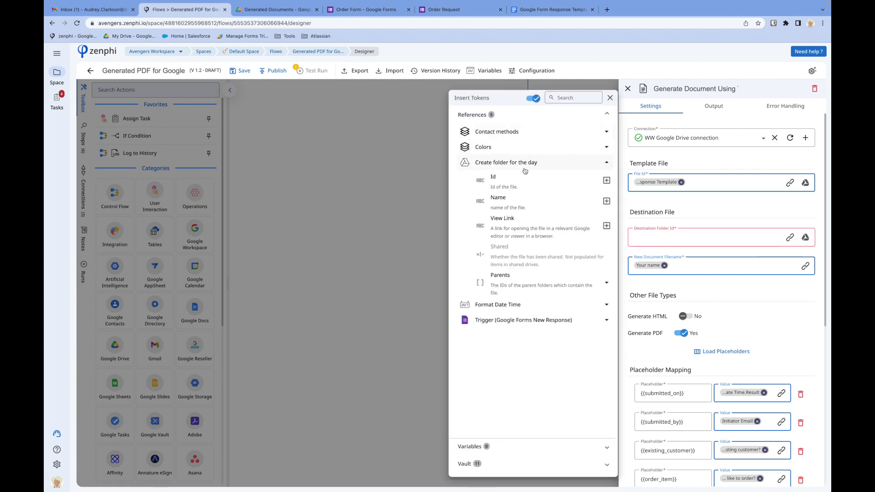
pyautogui.click(607, 180)
pyautogui.click(372, 249)
pyautogui.click(371, 249)
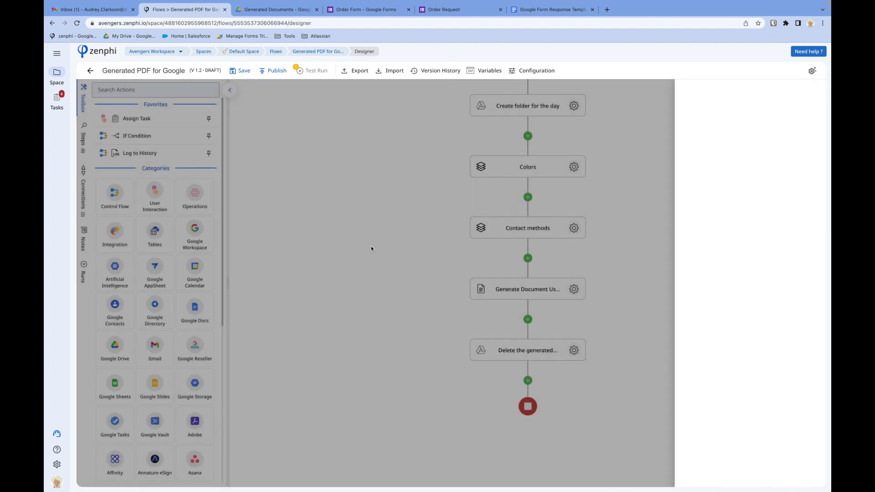
pyautogui.click(235, 72)
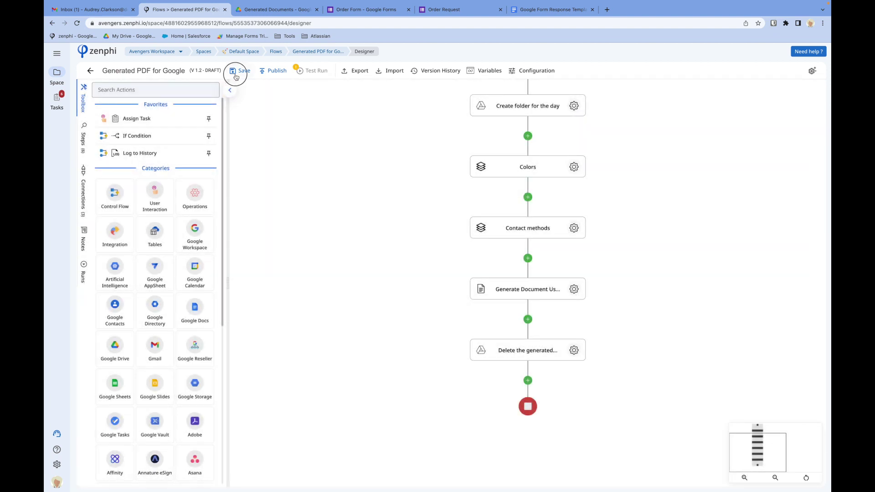
# - Start a test run replaying the latest completed run, then select the old generated files in Drive
pyautogui.click(316, 72)
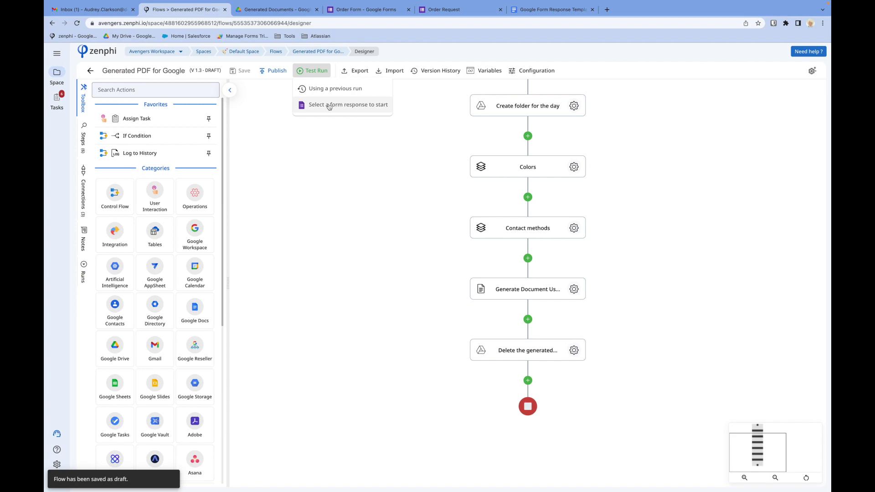
pyautogui.click(332, 90)
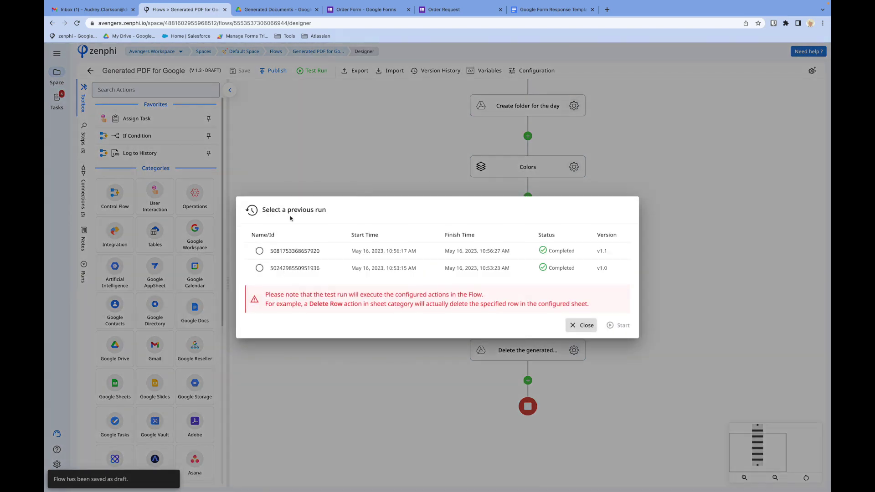
pyautogui.click(260, 251)
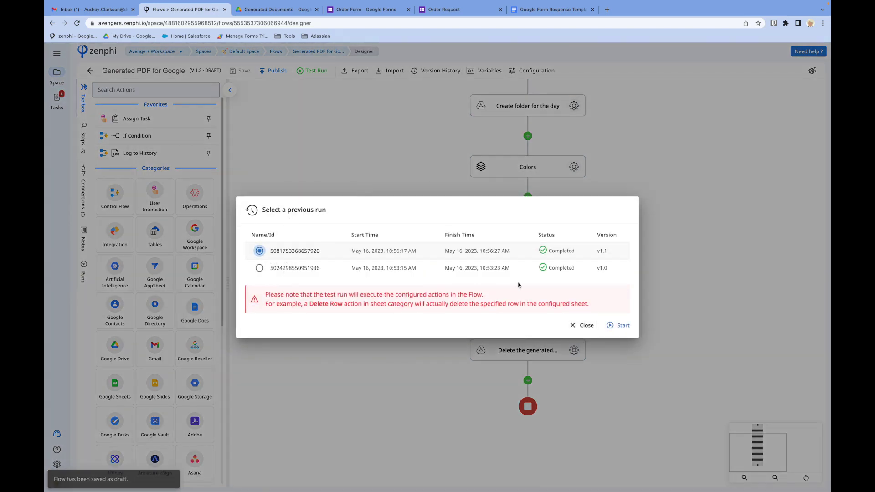
pyautogui.click(619, 325)
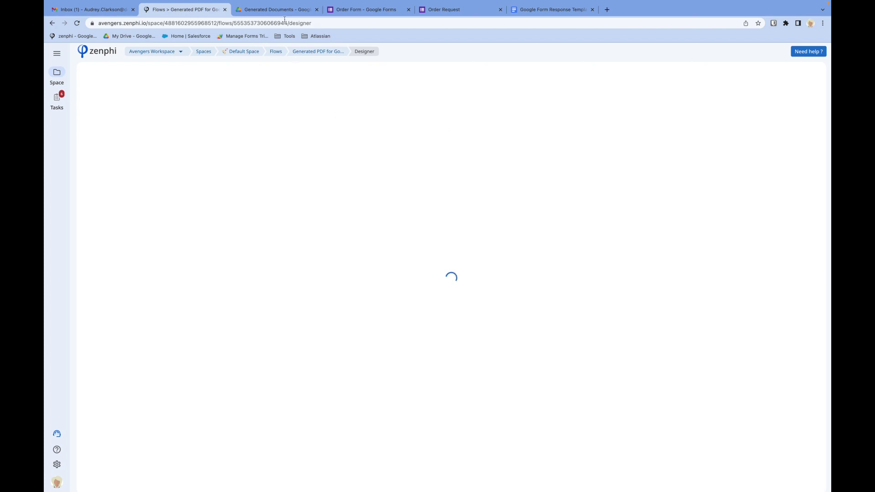
pyautogui.click(281, 11)
pyautogui.moveTo(203, 168); pyautogui.dragTo(191, 118)
# - Bin the two old files, open the May 16, 2023 folder, and return to the Zenphi test session
pyautogui.click(262, 81)
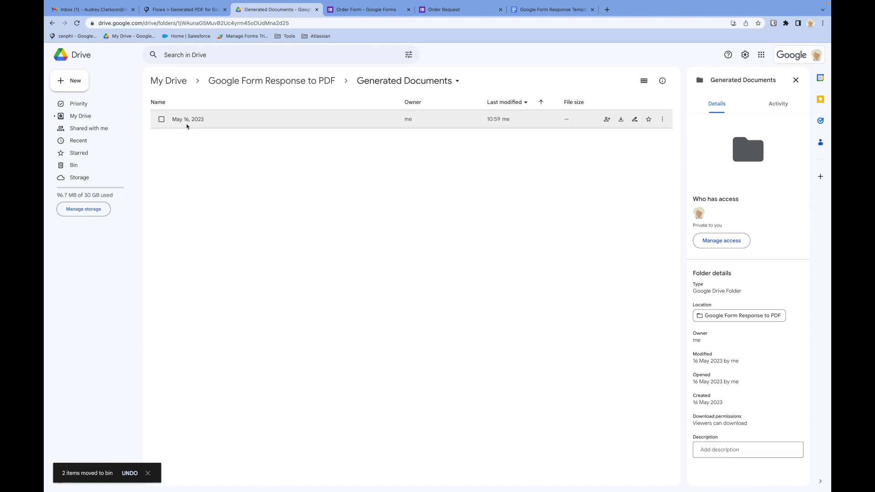
pyautogui.doubleClick(187, 123)
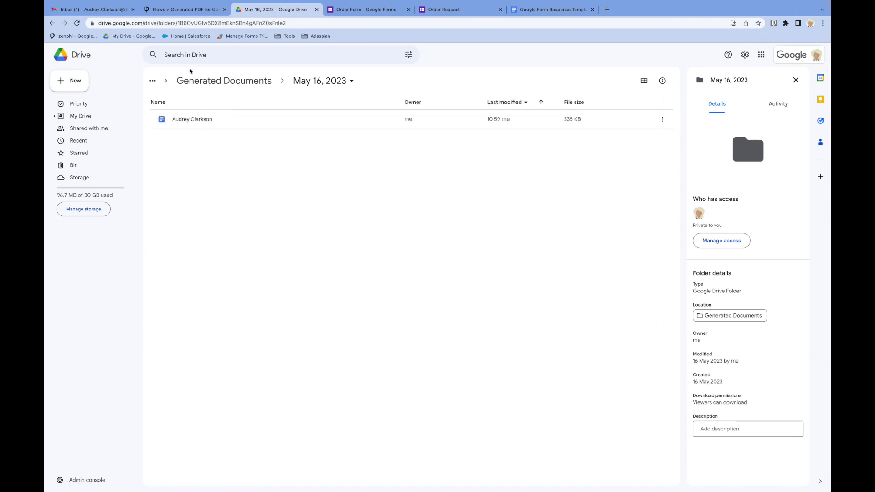
pyautogui.click(171, 11)
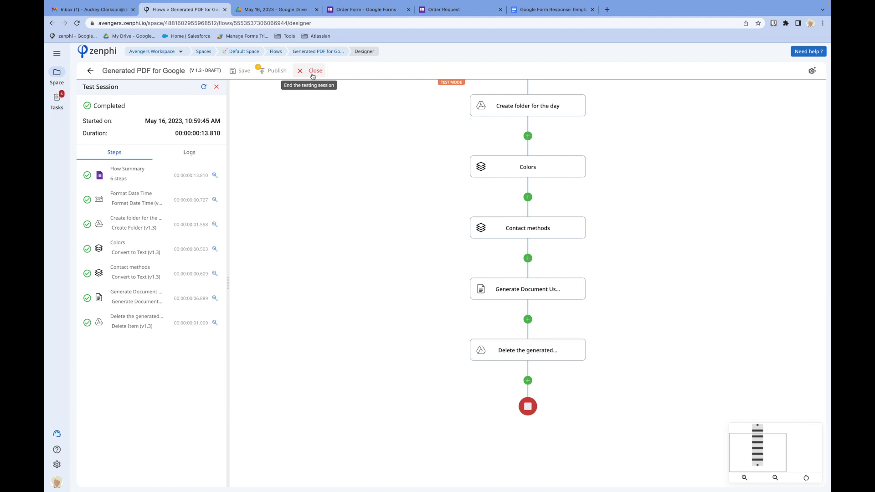
# - Close the completed test session from the test toolbar
pyautogui.click(313, 71)
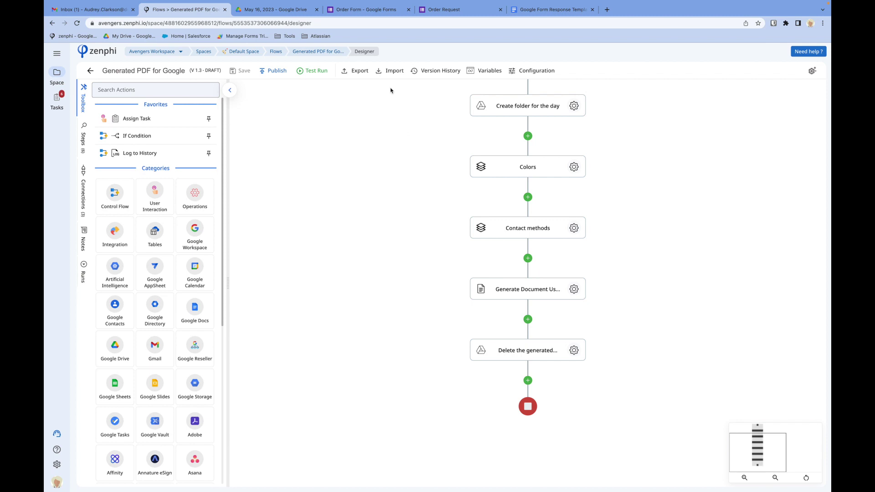
# - Add a 'Purchase order' File upload question below Questions and comments in the Order Form
pyautogui.click(360, 11)
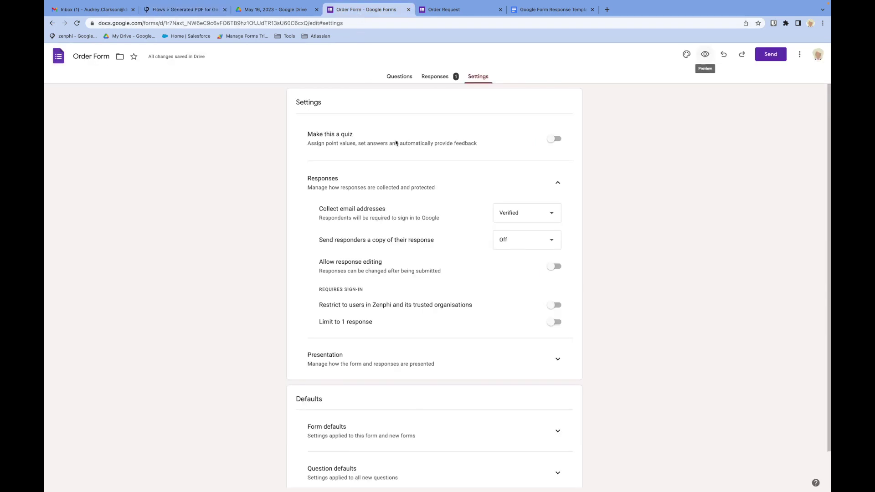
pyautogui.click(400, 77)
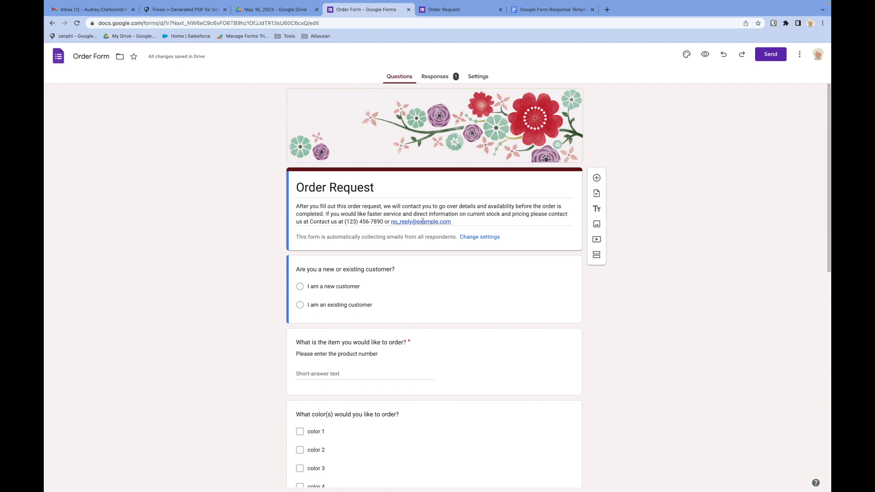
pyautogui.scroll(-15, 532, 324)
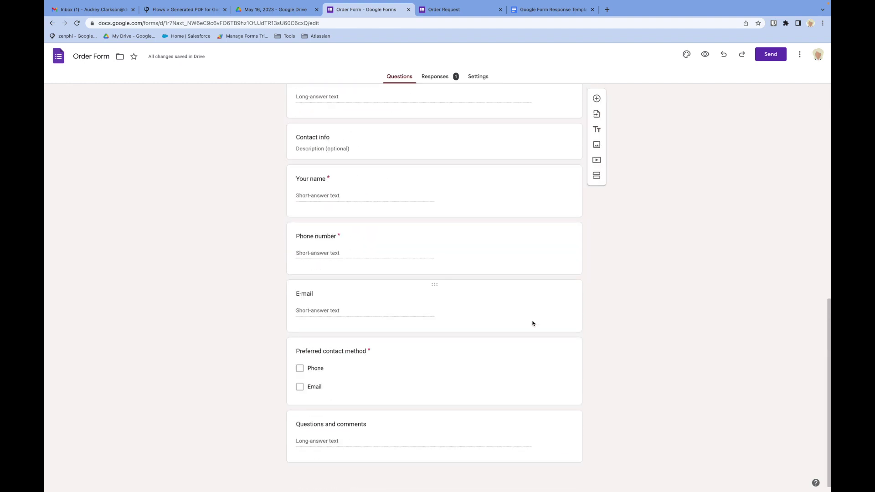
pyautogui.click(456, 435)
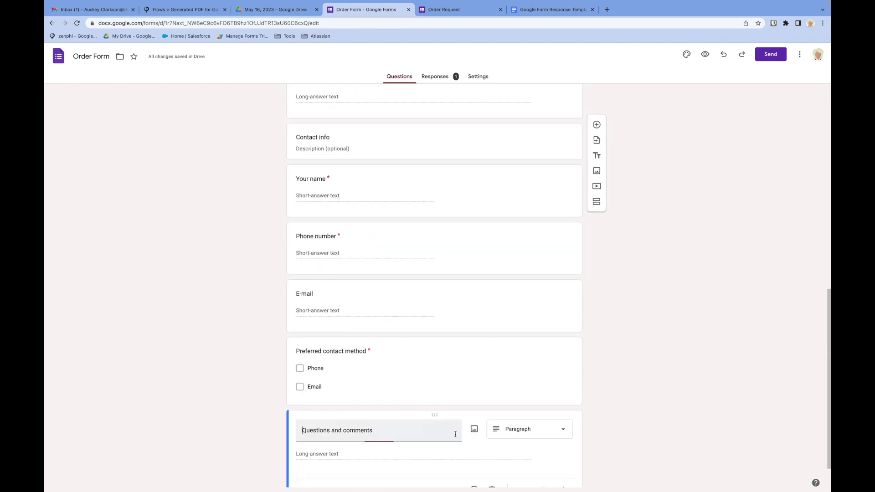
pyautogui.click(596, 405)
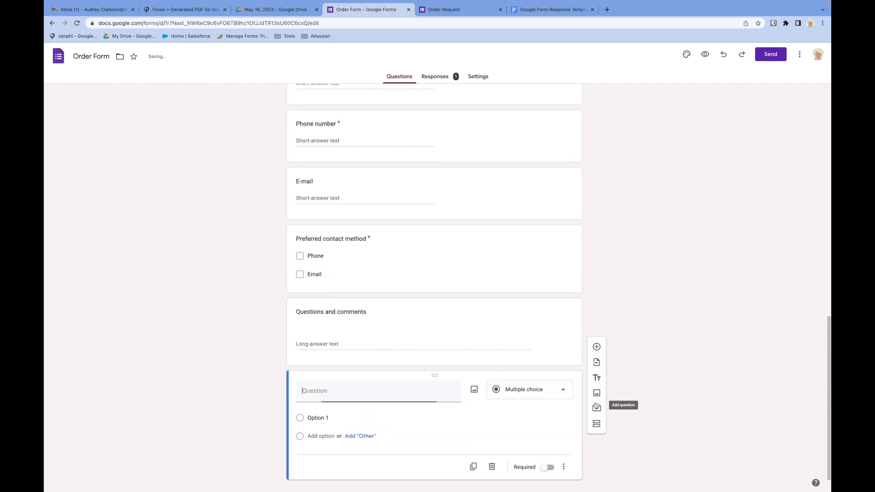
pyautogui.write('PO')
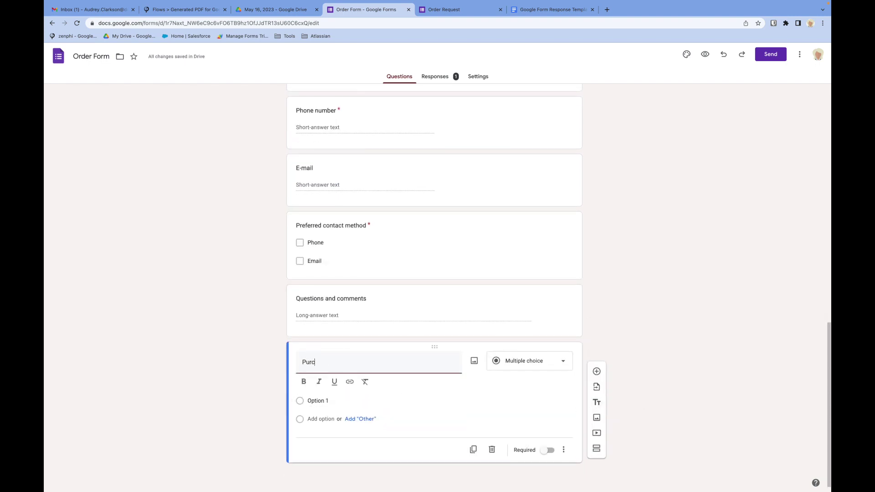
pyautogui.write('rchase order')
pyautogui.click(514, 362)
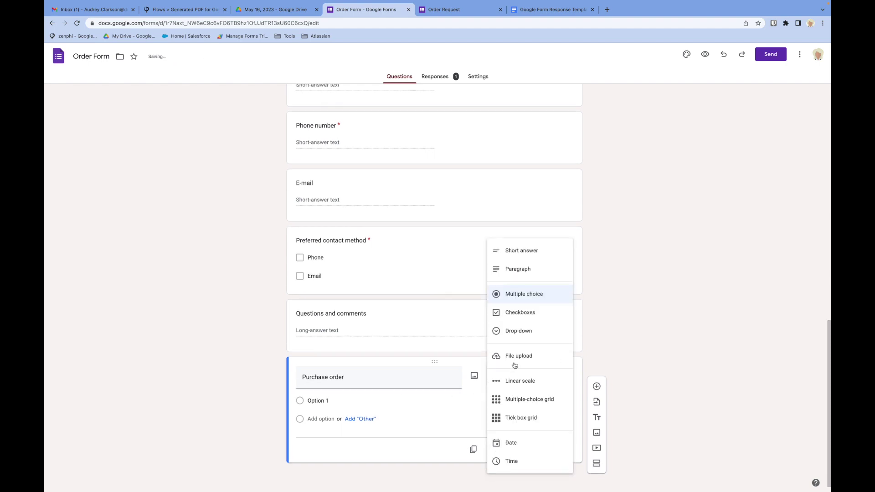
pyautogui.click(543, 356)
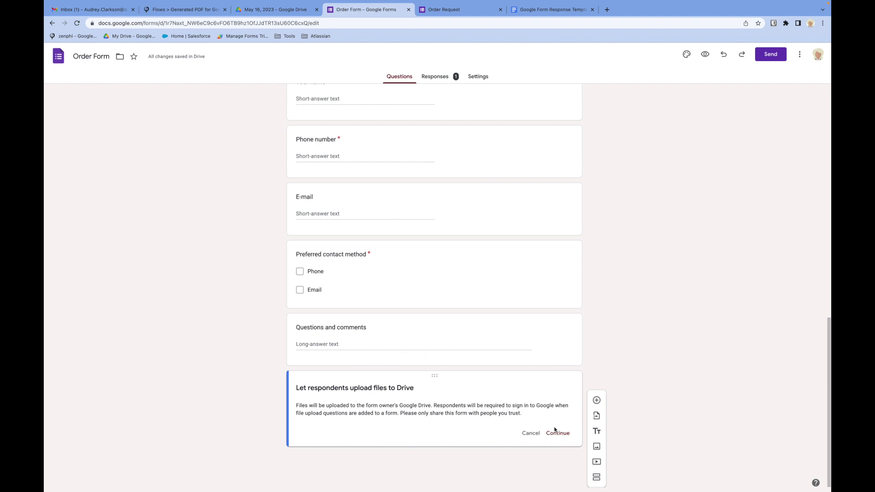
pyautogui.click(556, 432)
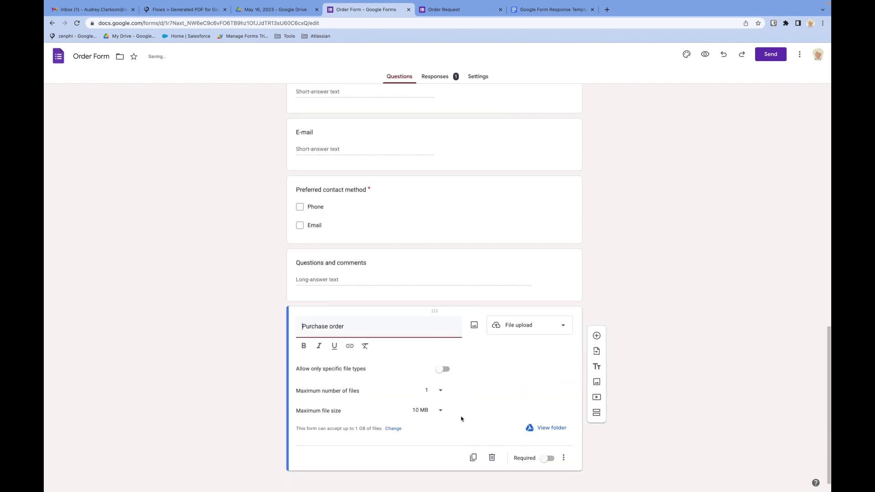
# - Restrict the upload to PDF files only, with a maximum of 5 files
pyautogui.click(444, 366)
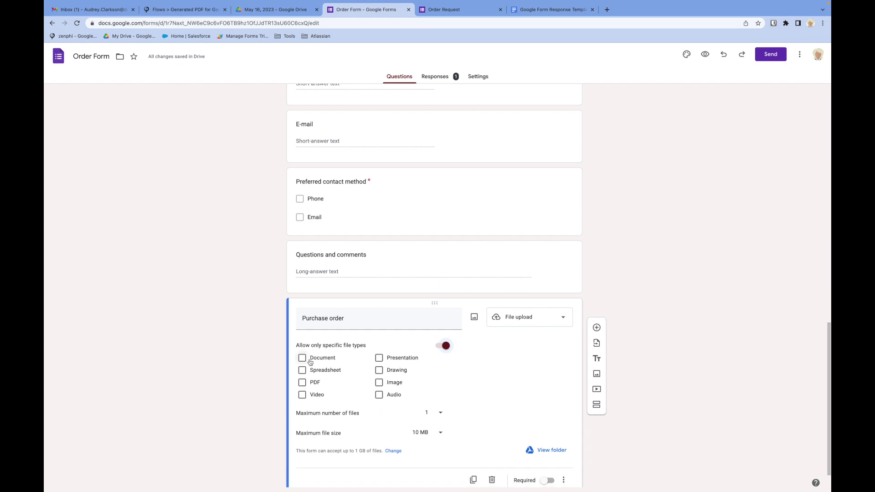
pyautogui.click(303, 383)
pyautogui.click(439, 415)
pyautogui.click(427, 443)
# - Preview the form as a respondent, then go back to the Zenphi flow
pyautogui.click(706, 54)
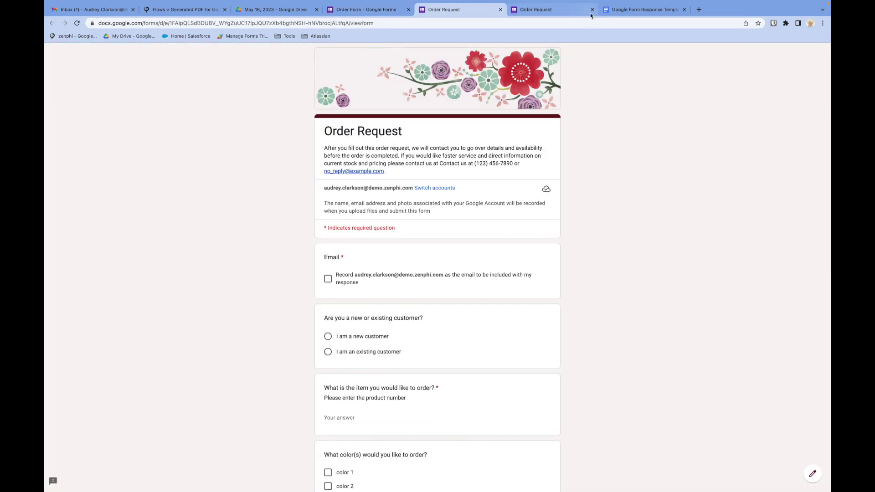
pyautogui.click(592, 10)
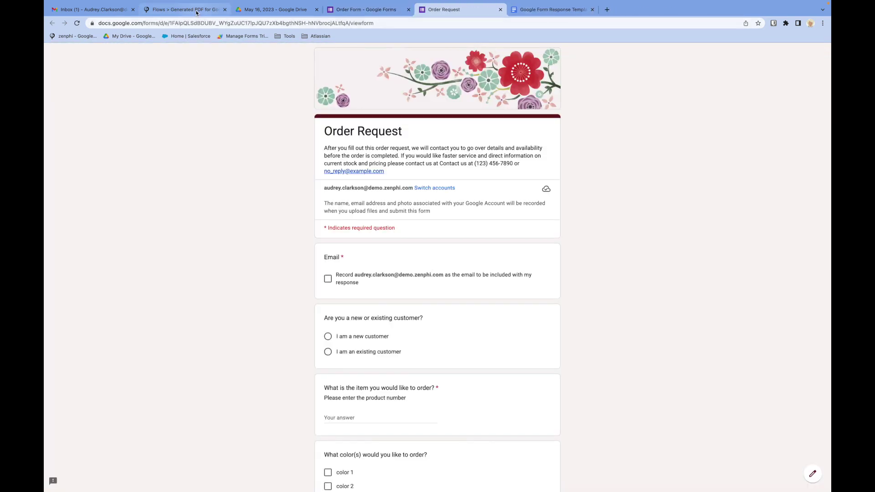
pyautogui.click(196, 12)
pyautogui.scroll(3, 374, 196)
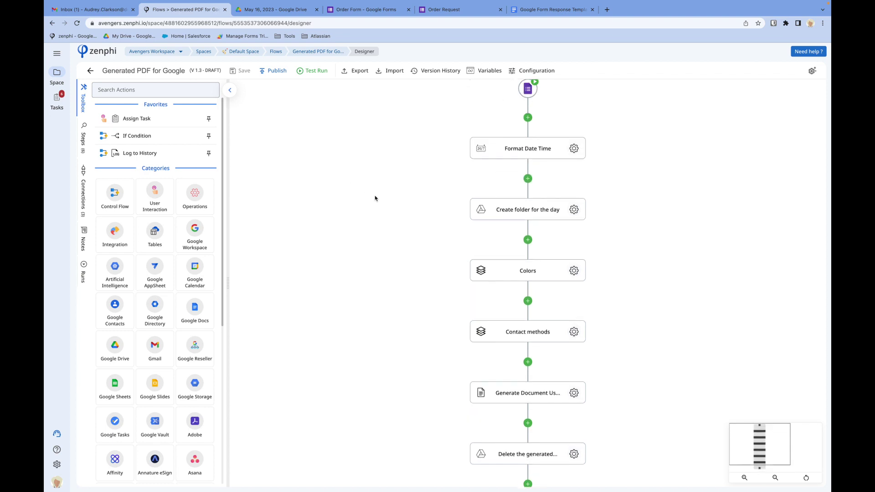
# - Reload the Google Forms trigger's form controls and confirm the Purchase order field is listed
pyautogui.click(528, 112)
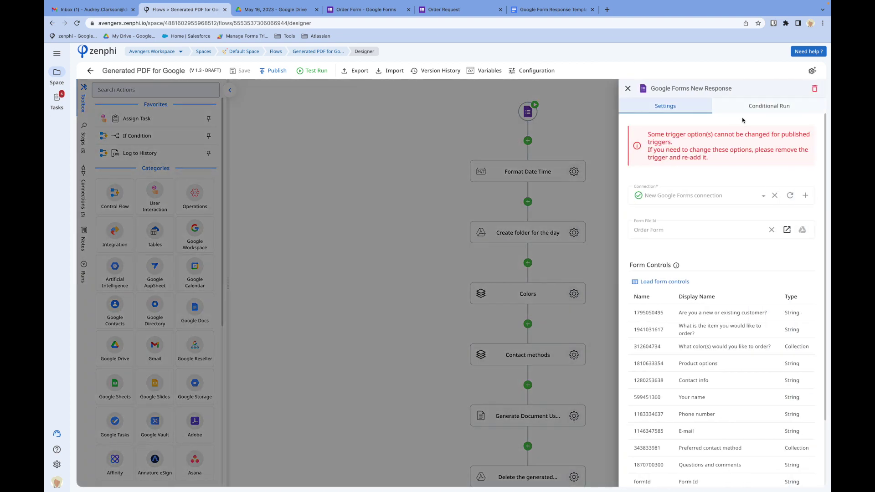
pyautogui.click(665, 281)
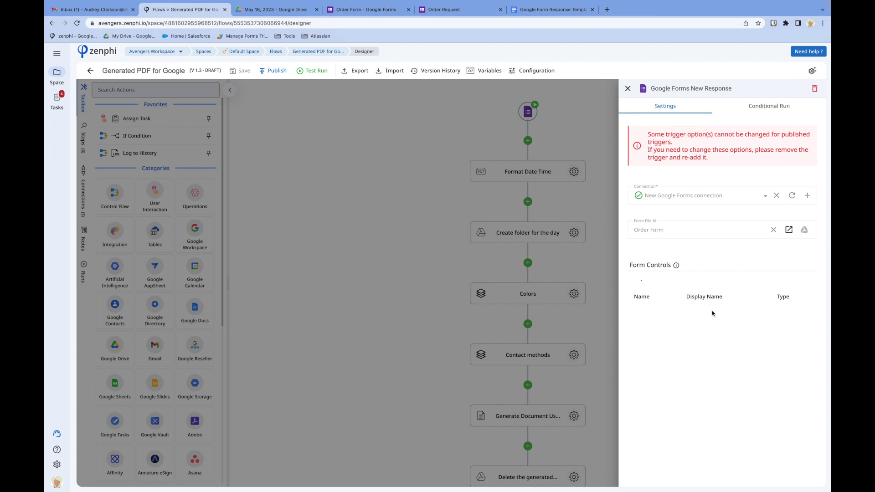
pyautogui.scroll(-3, 712, 312)
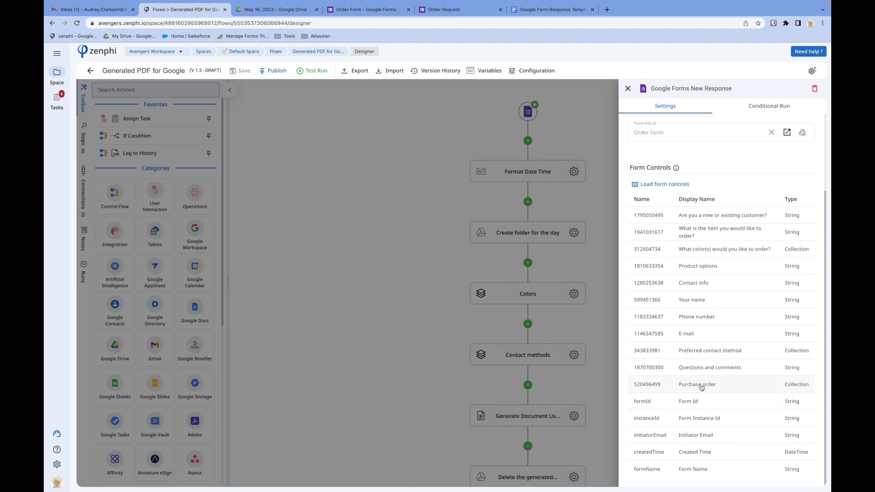
pyautogui.click(422, 389)
pyautogui.scroll(-3, 422, 392)
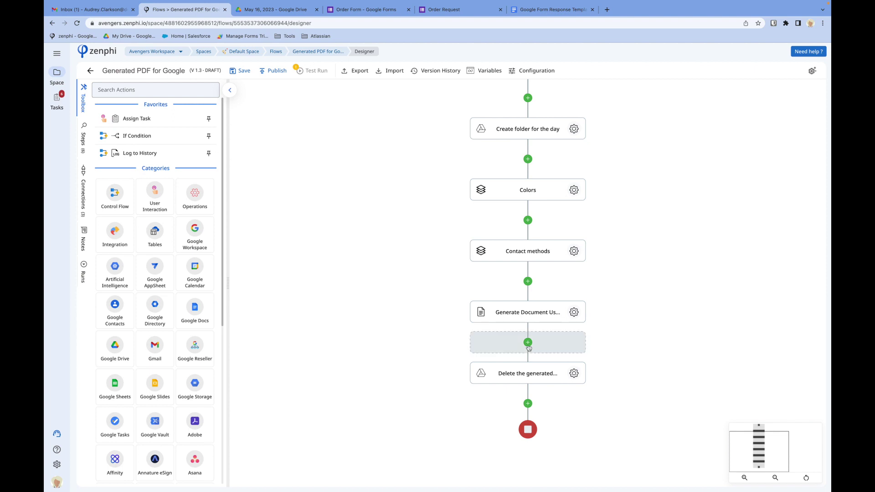
# - Add a PDF Merge Documents step with the generated PDF File as the first document
pyautogui.click(527, 343)
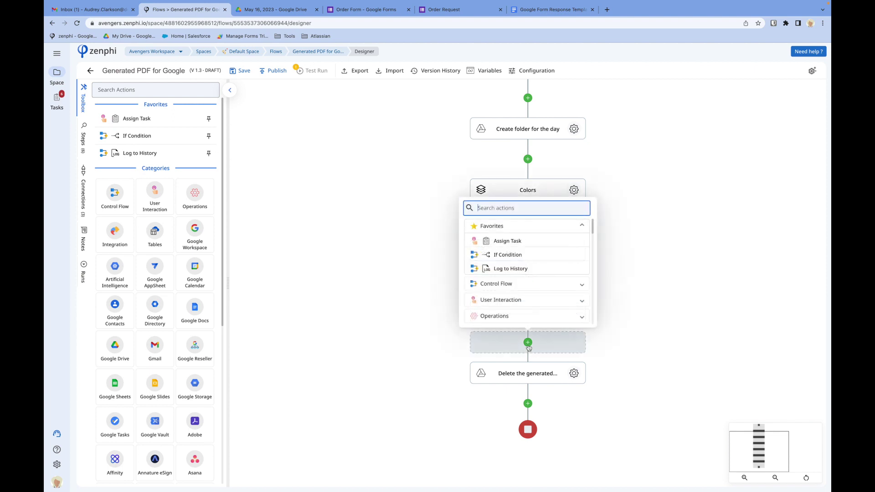
pyautogui.write('merge')
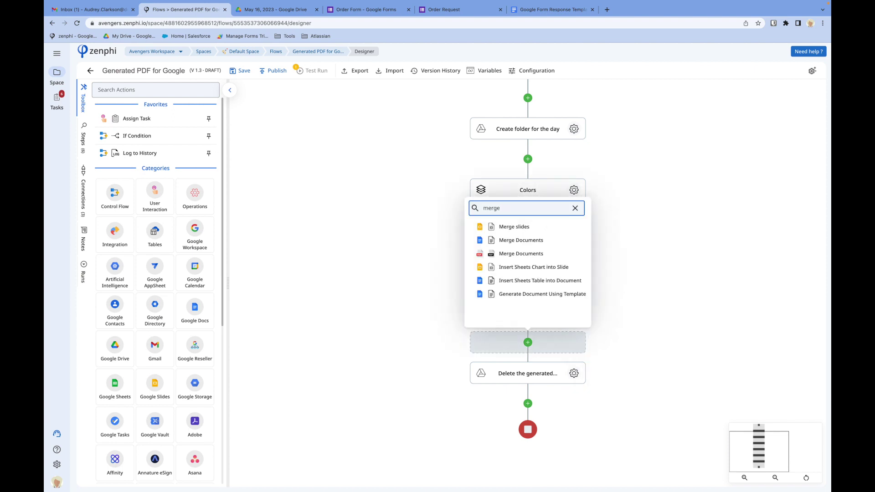
pyautogui.click(531, 255)
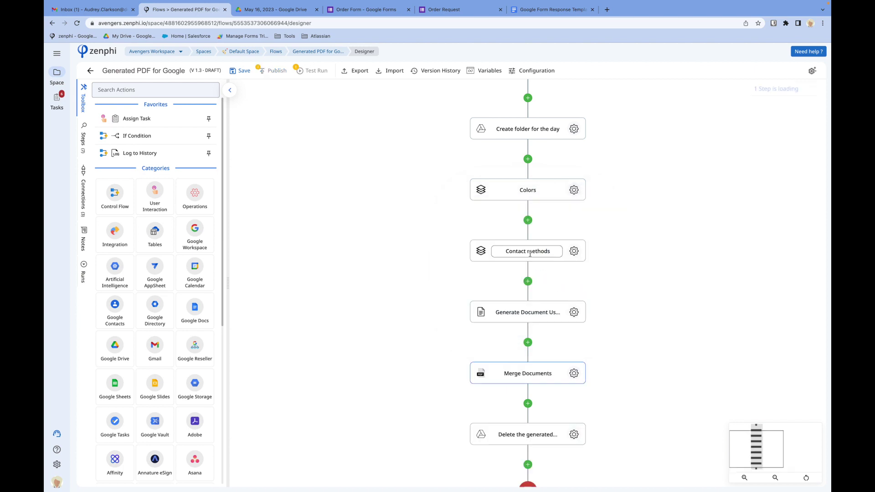
pyautogui.click(574, 374)
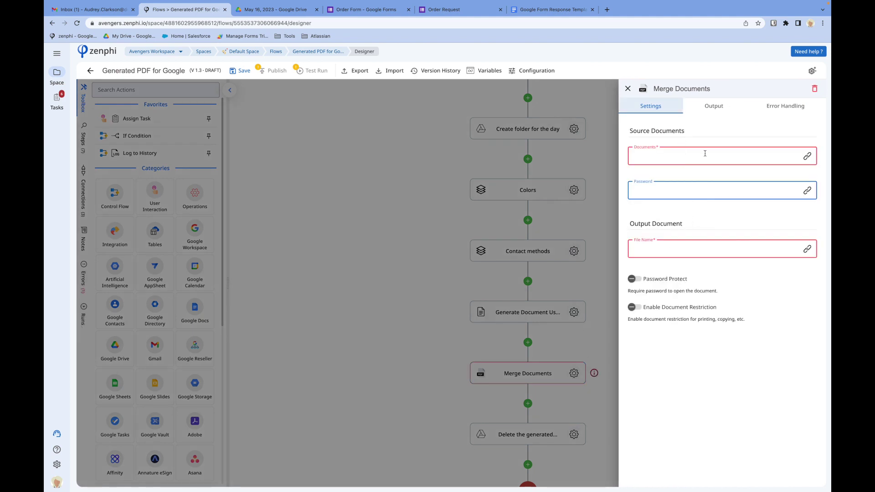
pyautogui.click(705, 154)
pyautogui.click(807, 156)
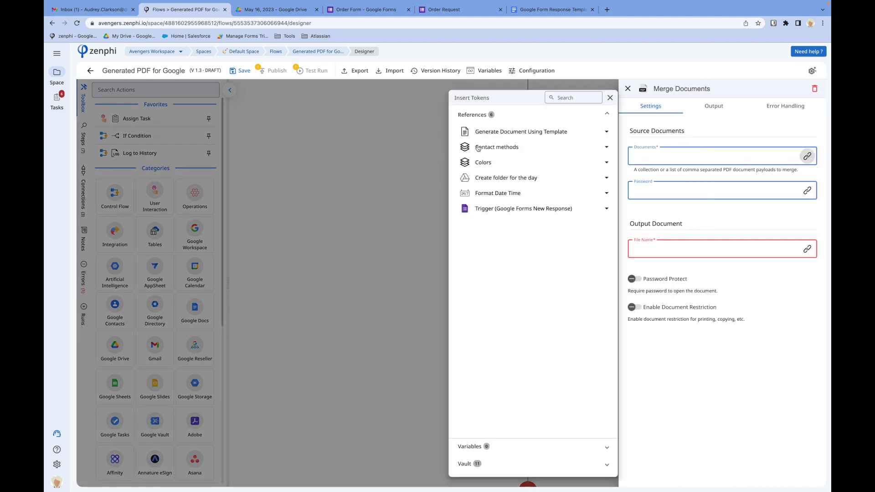
pyautogui.click(520, 136)
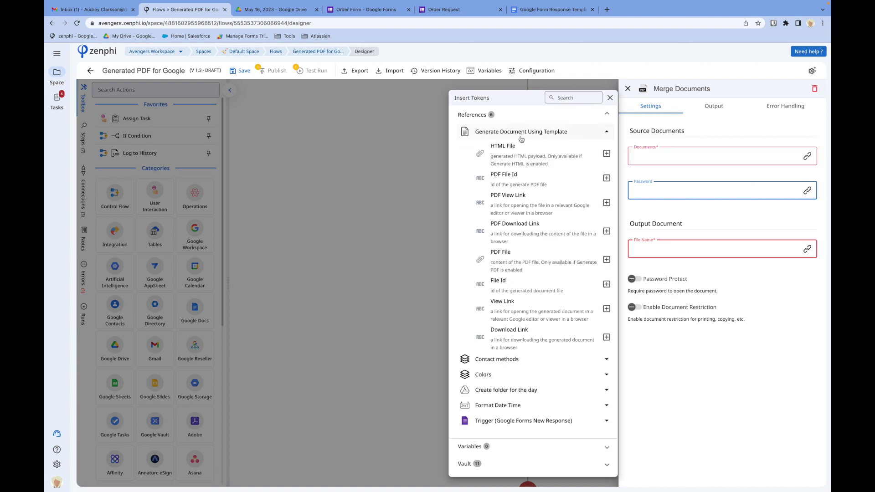
pyautogui.click(607, 260)
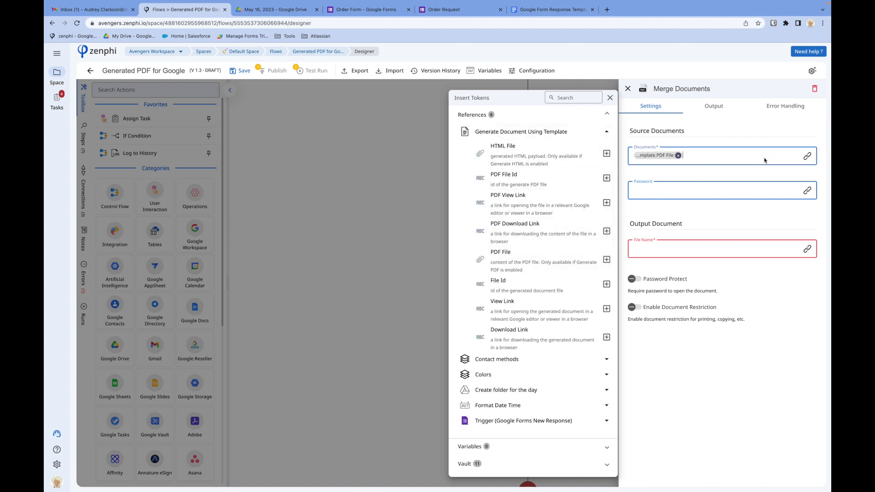
# - Add the uploaded Purchase order payload to the documents to merge
pyautogui.click(546, 422)
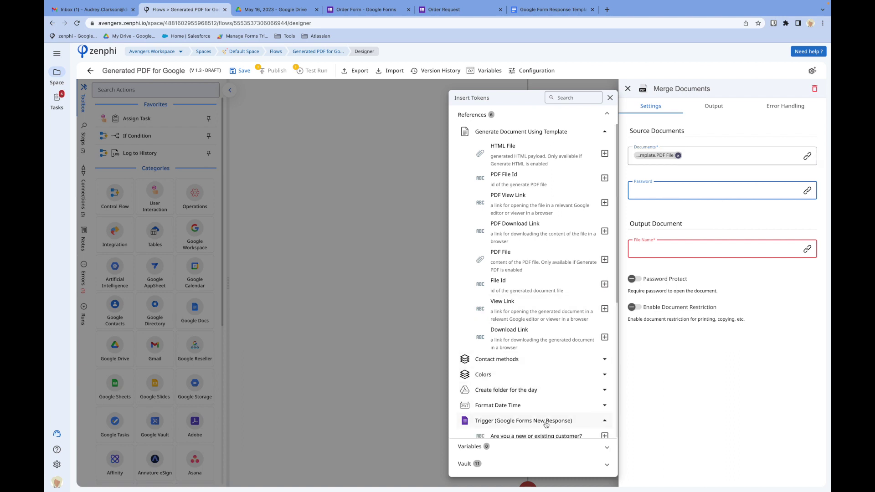
pyautogui.scroll(-5, 546, 424)
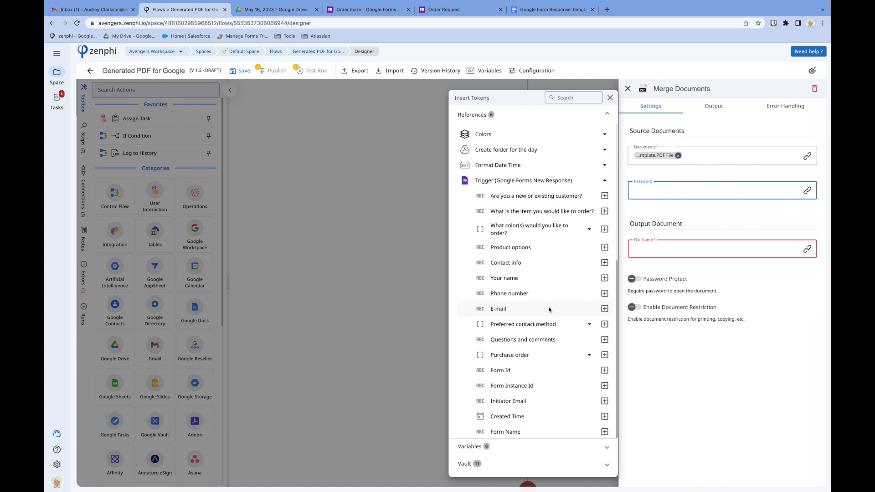
pyautogui.click(587, 356)
pyautogui.scroll(-2, 572, 387)
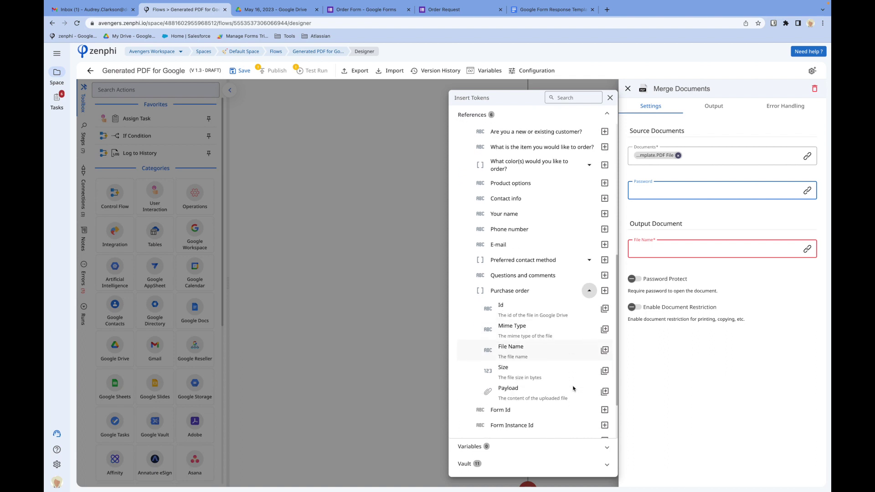
pyautogui.click(604, 375)
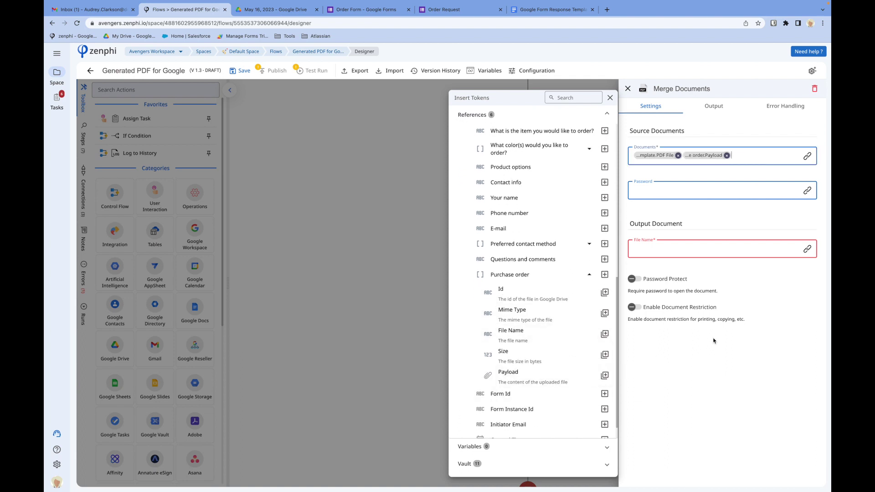
pyautogui.click(662, 202)
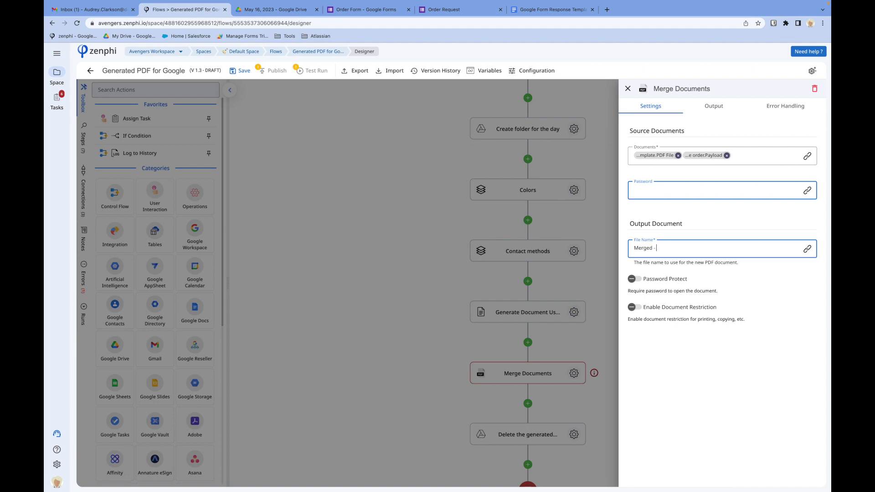
pyautogui.write('@')
pyautogui.write('your')
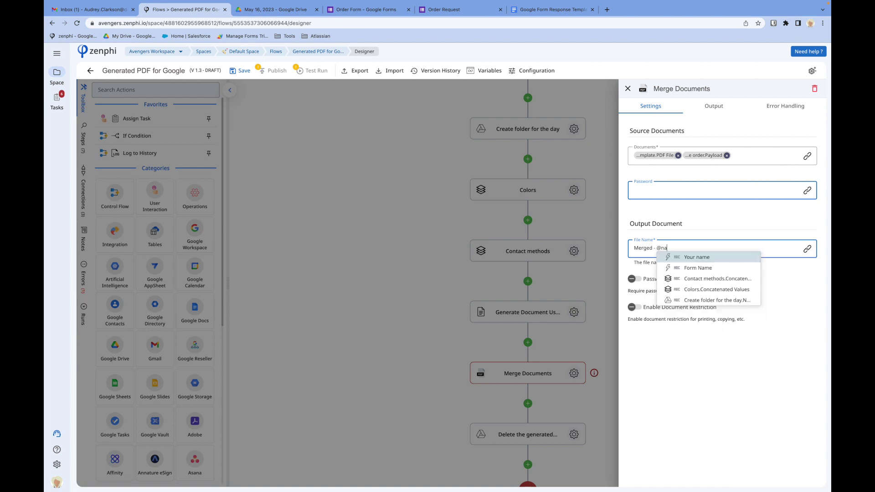
pyautogui.press('Return')
pyautogui.write('.pdf')
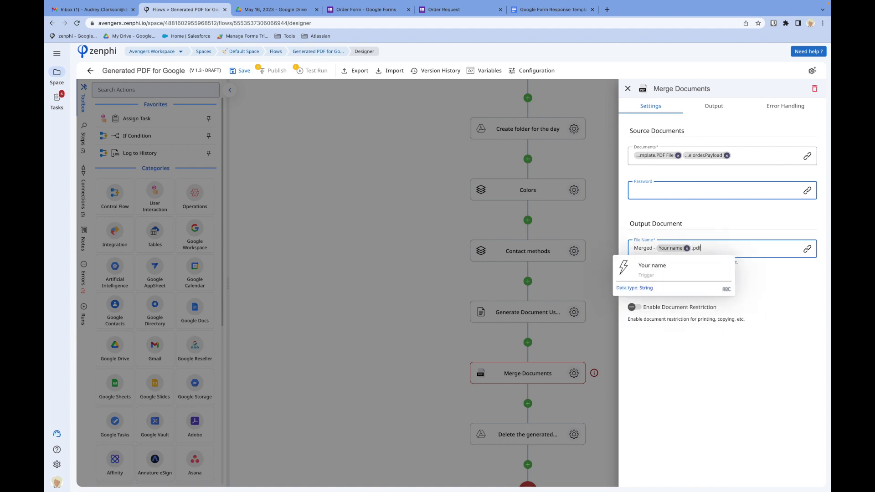
pyautogui.click(762, 382)
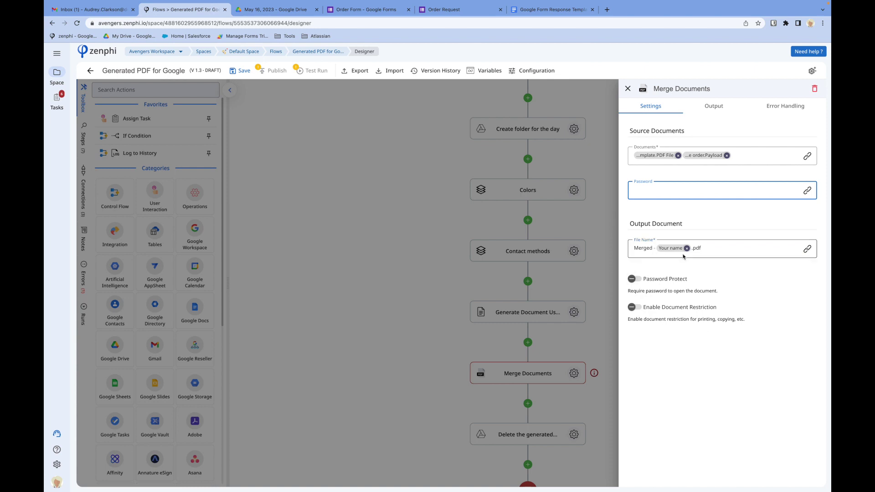
pyautogui.click(549, 349)
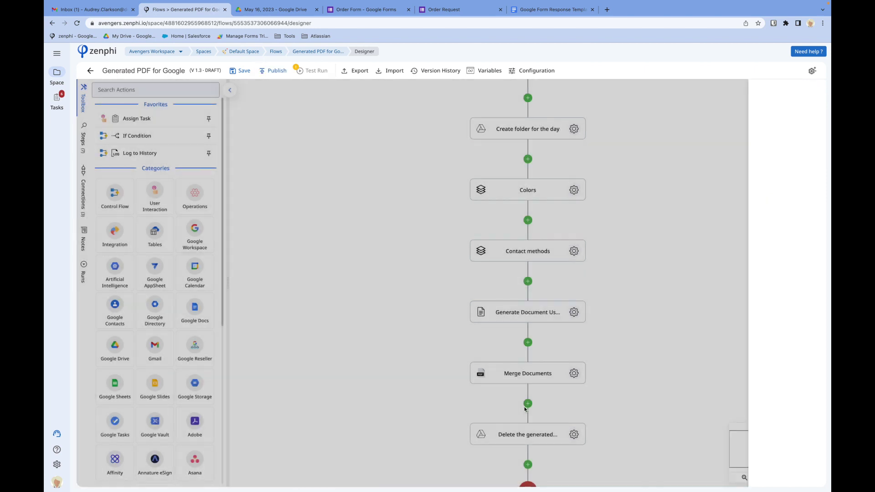
# - Add a Save File step after Merge Documents using the WW Google Drive connection
pyautogui.click(528, 404)
pyautogui.write('e')
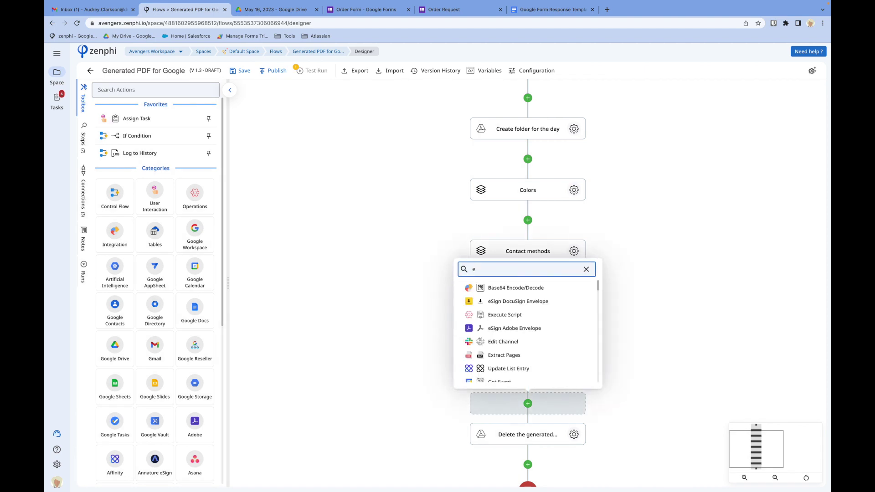
pyautogui.press('BackSpace')
pyautogui.write('save f')
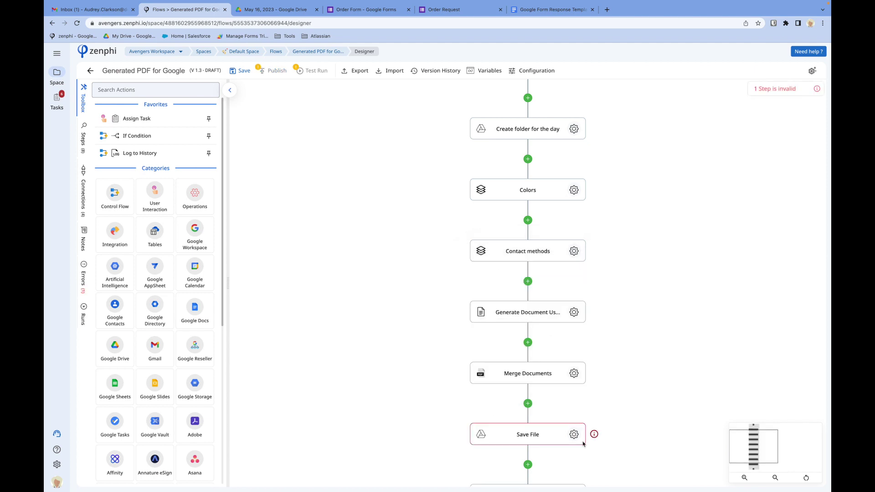
pyautogui.click(574, 435)
pyautogui.click(718, 141)
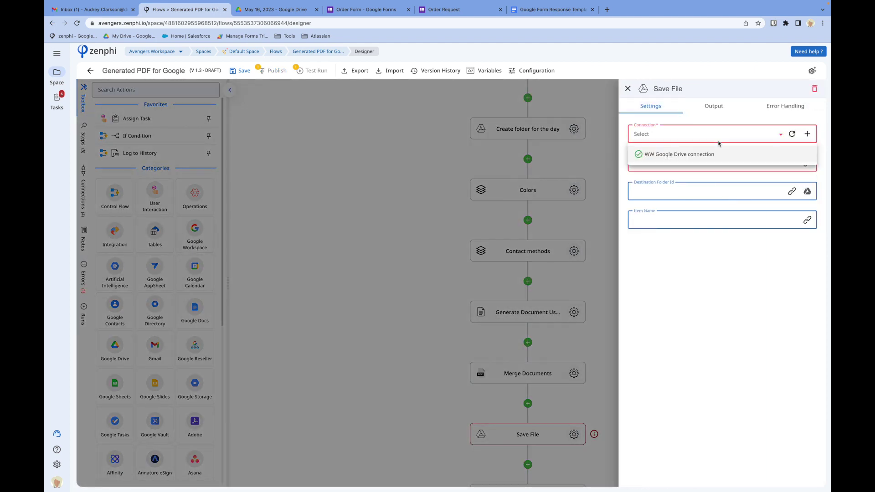
pyautogui.click(698, 155)
# - Set the merged PDF as the file payload and the day's folder Id as destination
pyautogui.click(725, 161)
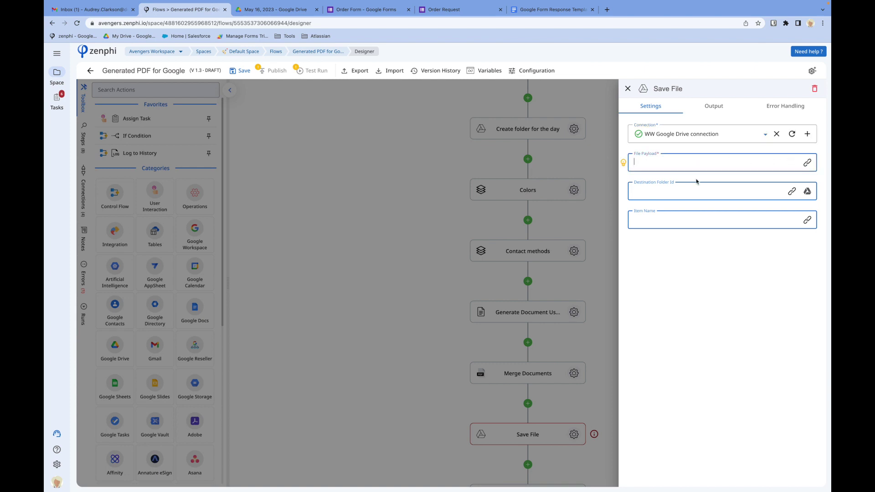
pyautogui.click(623, 162)
pyautogui.click(578, 151)
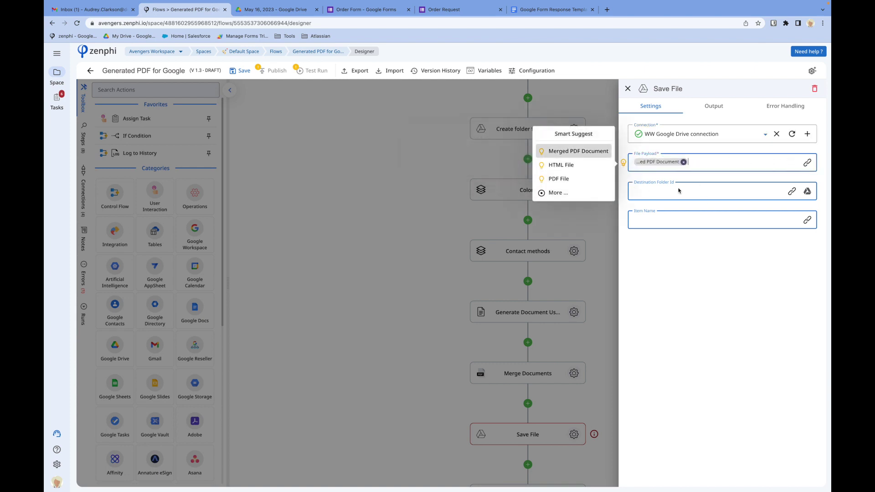
pyautogui.click(791, 191)
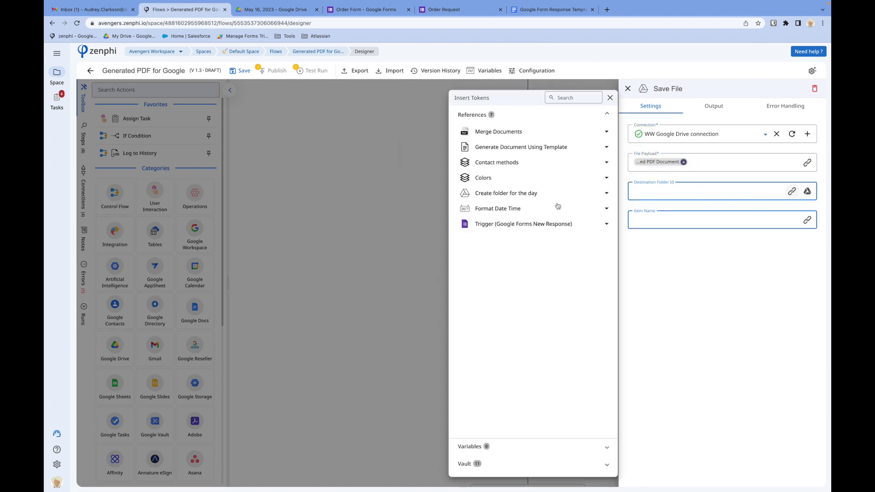
pyautogui.click(517, 193)
pyautogui.click(606, 211)
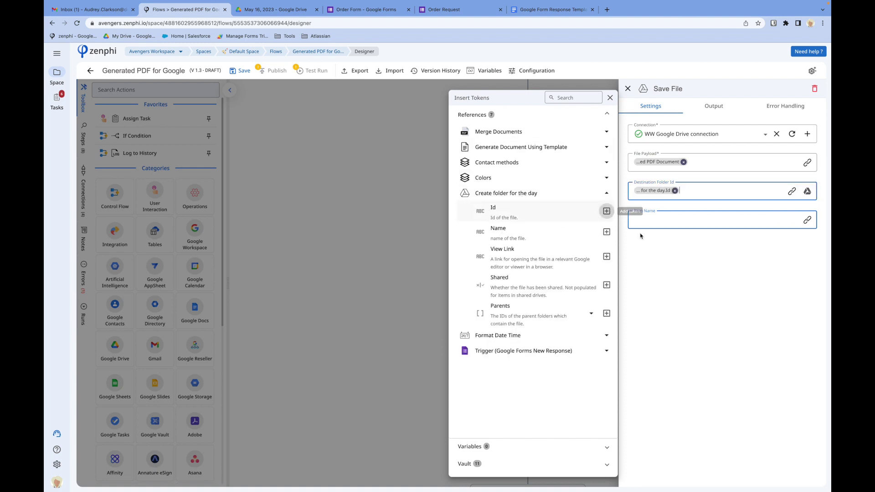
pyautogui.click(687, 273)
pyautogui.click(372, 325)
# - Save the flow as draft 1.4
pyautogui.scroll(-1, 424, 383)
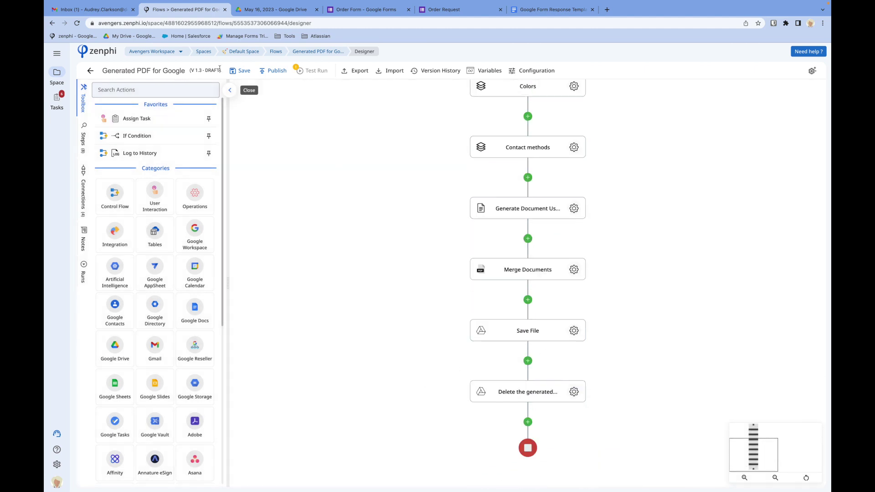
pyautogui.click(239, 72)
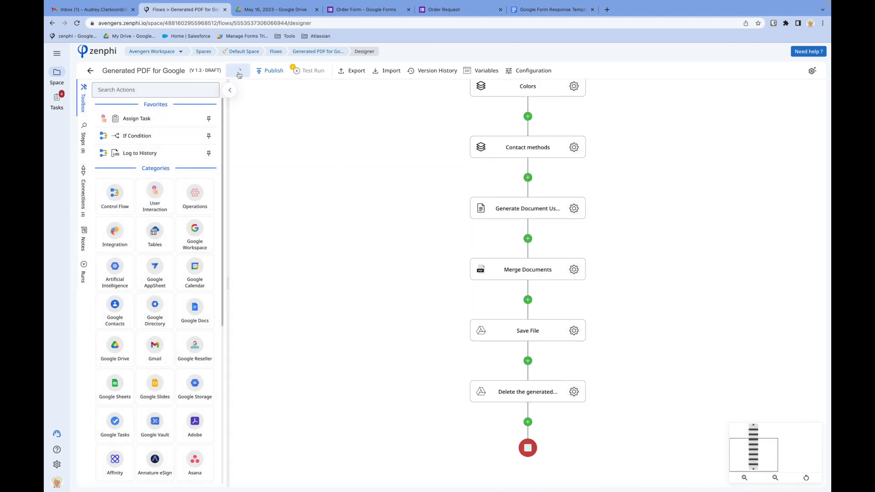
pyautogui.click(316, 75)
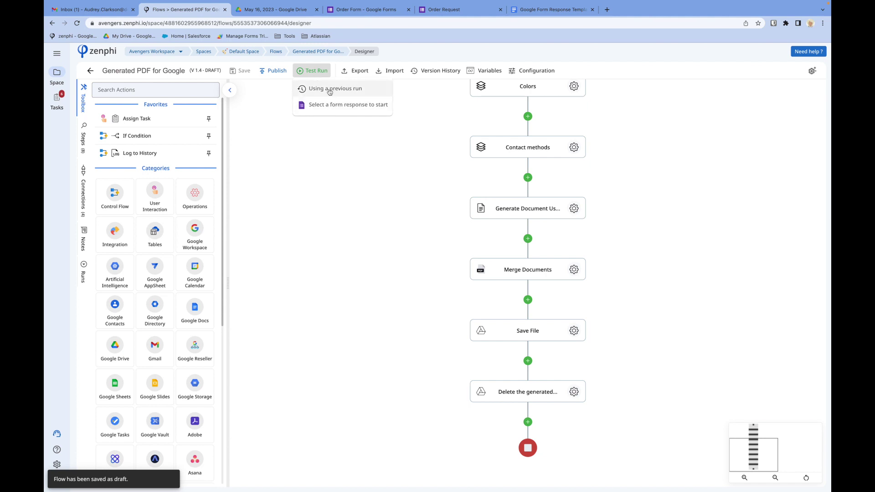
# - Publish the flow as version 2.0 and bring up the Order Request form
pyautogui.click(277, 70)
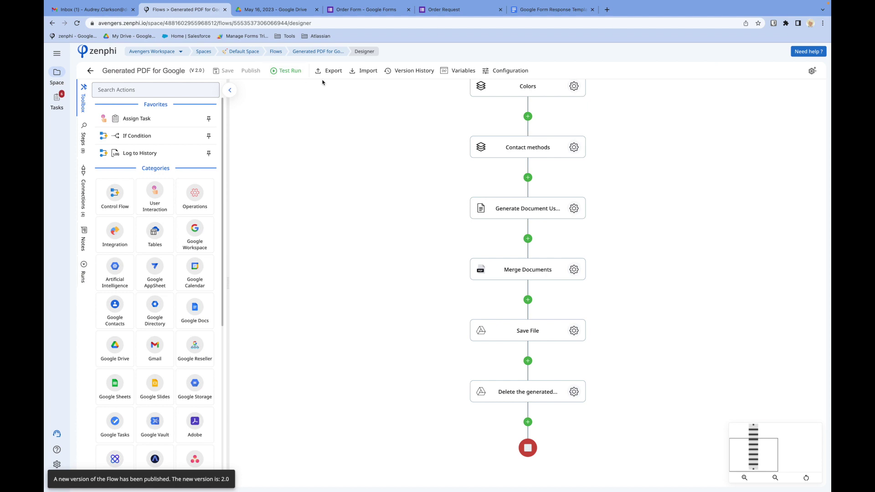
pyautogui.click(446, 9)
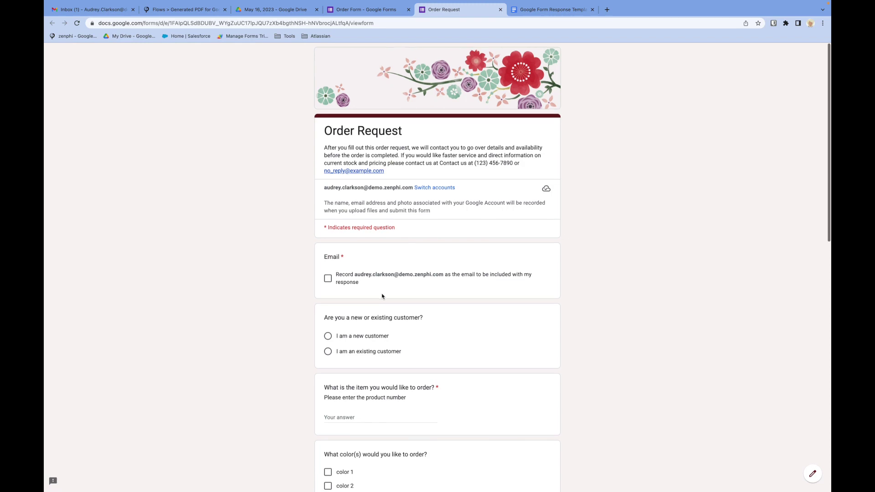
# - Include the account e-mail with the response and mark the respondent as an existing customer
pyautogui.scroll(-12, 382, 296)
pyautogui.scroll(9, 382, 296)
pyautogui.scroll(4, 382, 297)
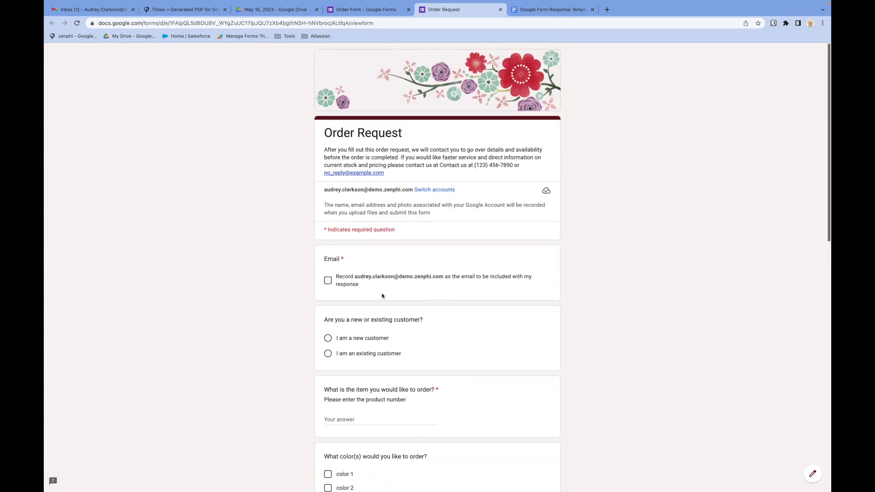
pyautogui.click(328, 279)
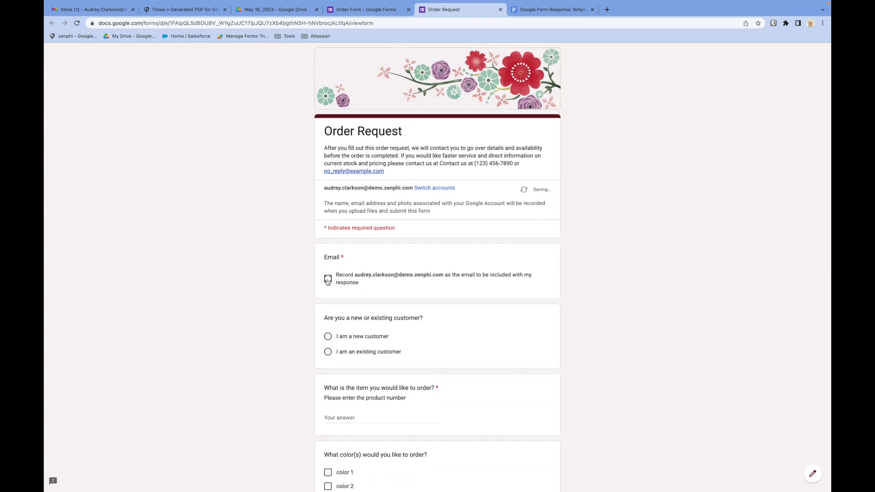
pyautogui.click(328, 352)
pyautogui.click(328, 353)
pyautogui.scroll(-7, 330, 226)
pyautogui.scroll(1, 336, 222)
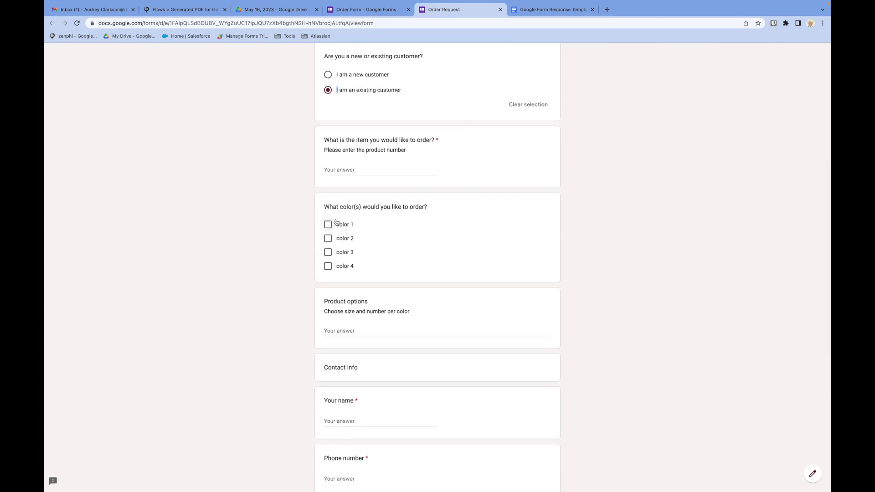
# - Order 'Blue Jean' in colors 2 and 3 with the Slim fit product option
pyautogui.click(338, 170)
pyautogui.write('Blue Jeans')
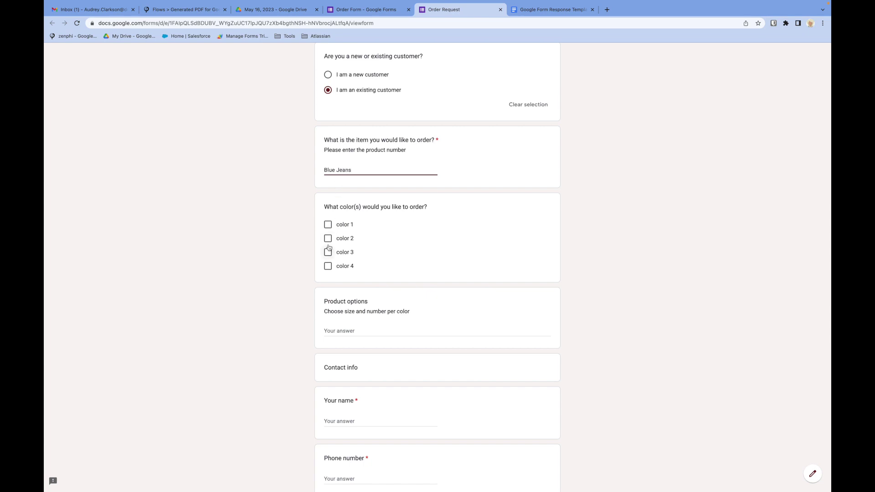
pyautogui.click(328, 239)
pyautogui.click(328, 252)
pyautogui.click(349, 331)
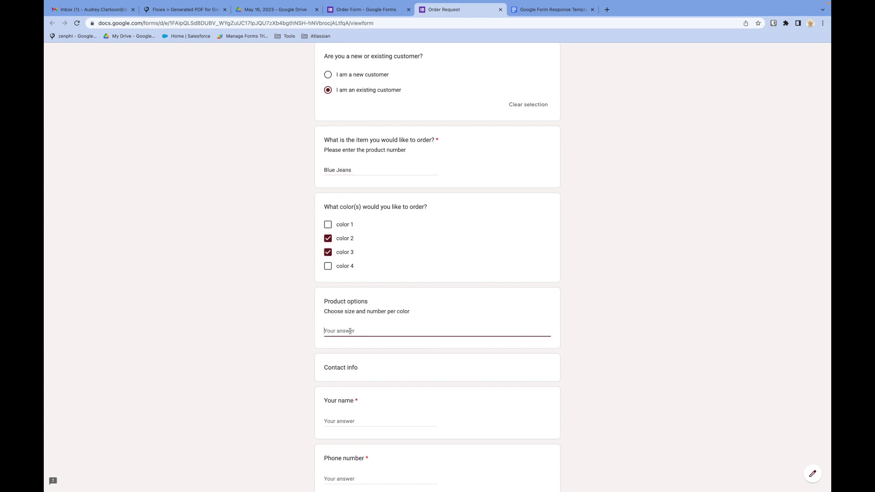
pyautogui.write('Slim fit')
# - Fill in the customer's name and phone number, and paste the account e-mail into E-mail
pyautogui.scroll(-6, 379, 396)
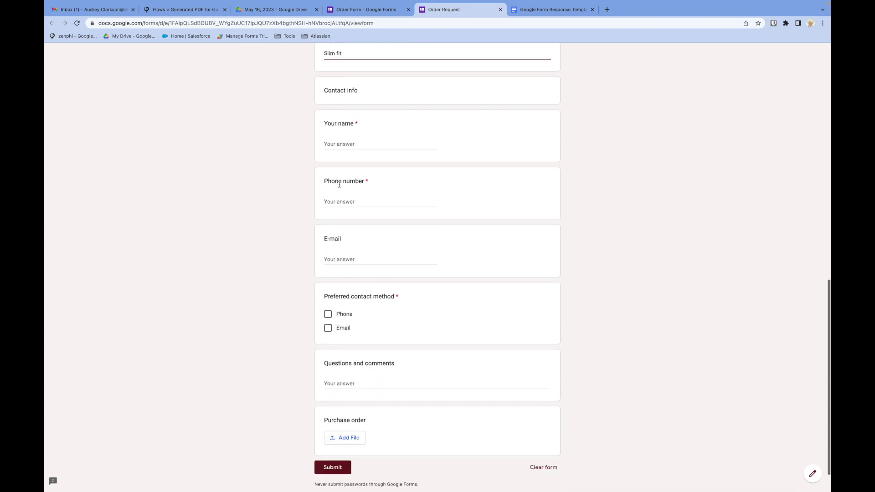
pyautogui.click(360, 145)
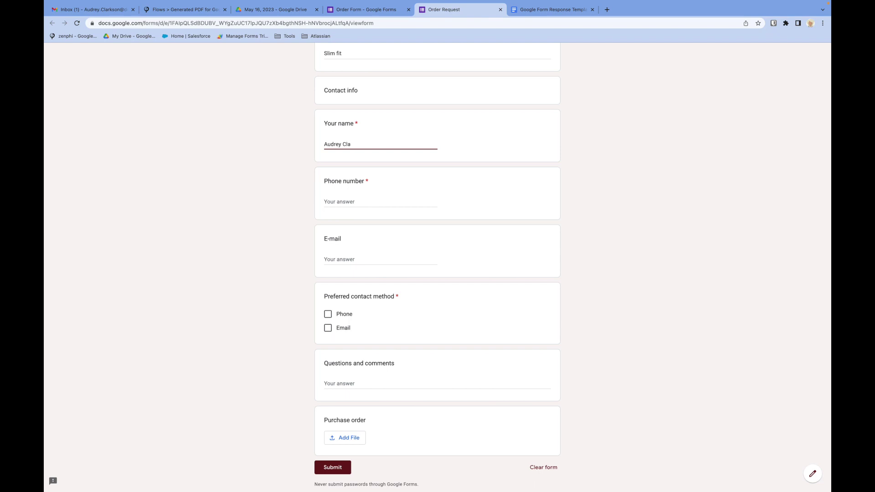
pyautogui.press('Tab')
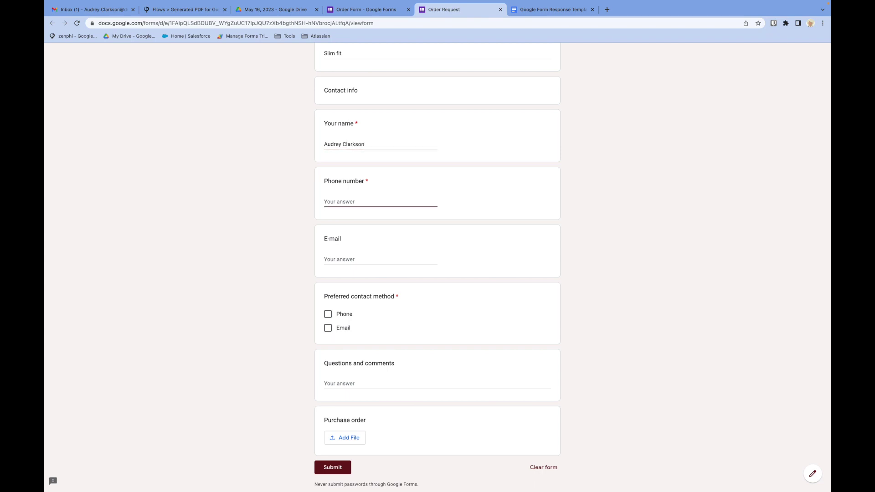
pyautogui.press('Tab')
pyautogui.scroll(15, 360, 160)
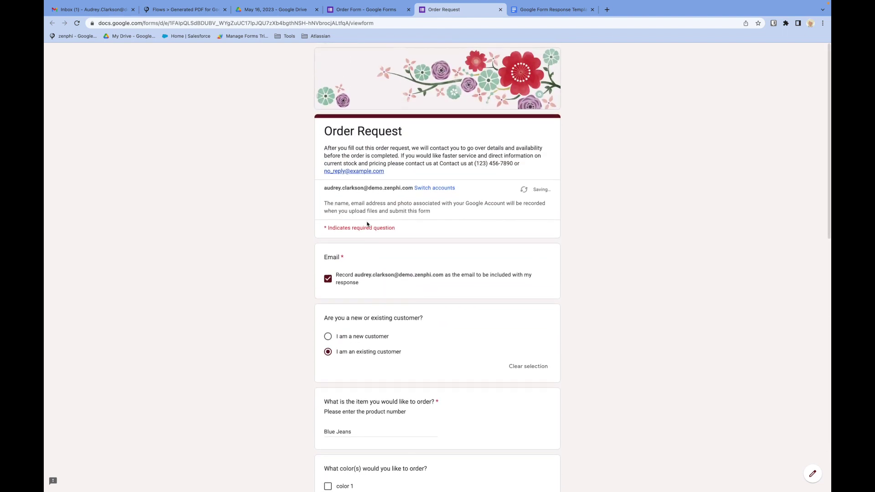
pyautogui.click(413, 188)
pyautogui.moveTo(413, 187); pyautogui.dragTo(312, 188)
pyautogui.hotkey('ctrl', 'c')
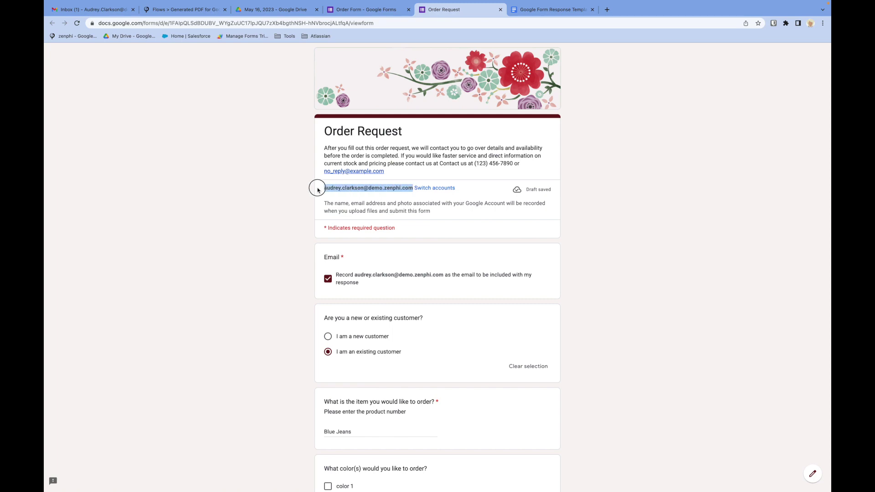
pyautogui.scroll(-10, 315, 189)
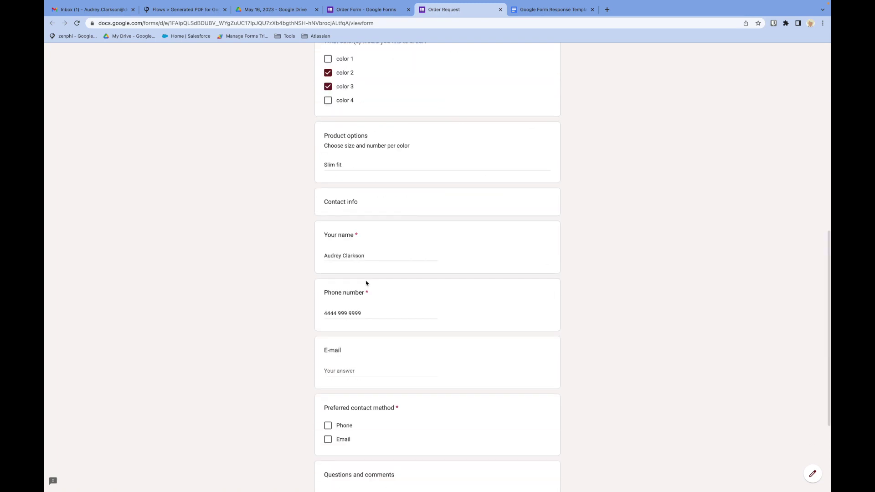
pyautogui.hotkey('ctrl', 'v')
# - Choose Phone and Email as contact methods and comment 'Thanks'
pyautogui.scroll(-2, 348, 368)
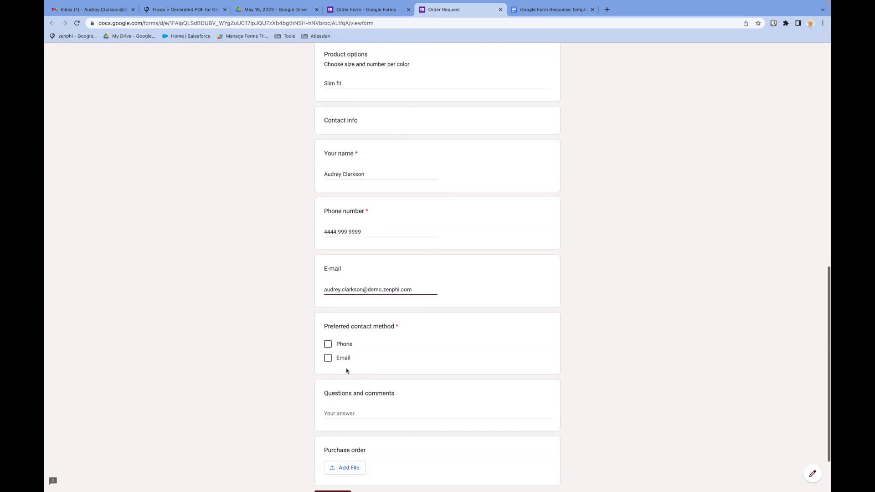
pyautogui.click(329, 333)
pyautogui.click(328, 347)
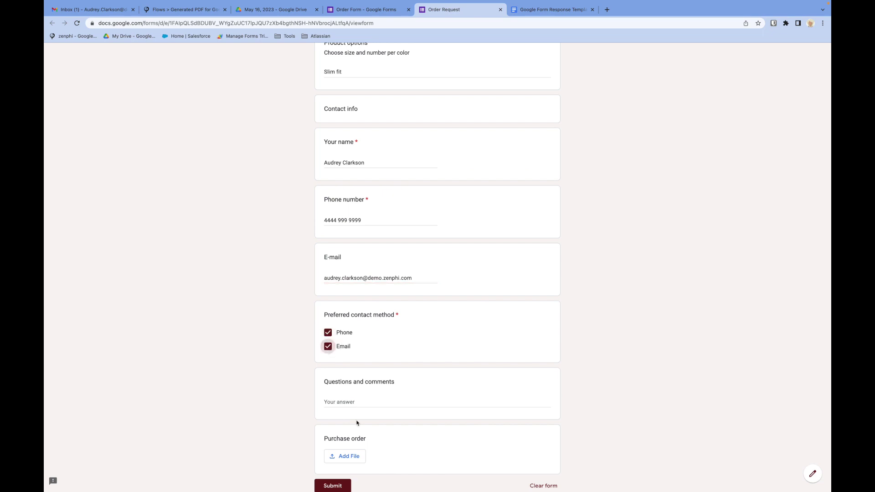
pyautogui.click(361, 405)
pyautogui.write('Thanks')
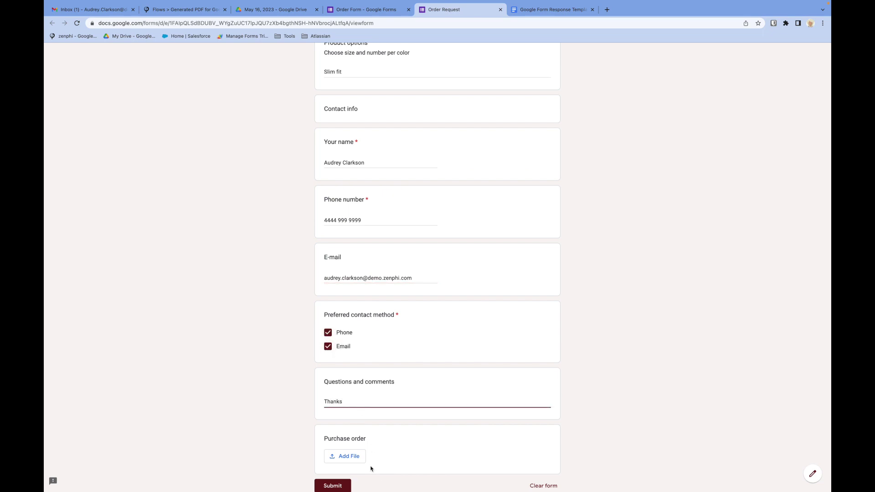
pyautogui.click(358, 456)
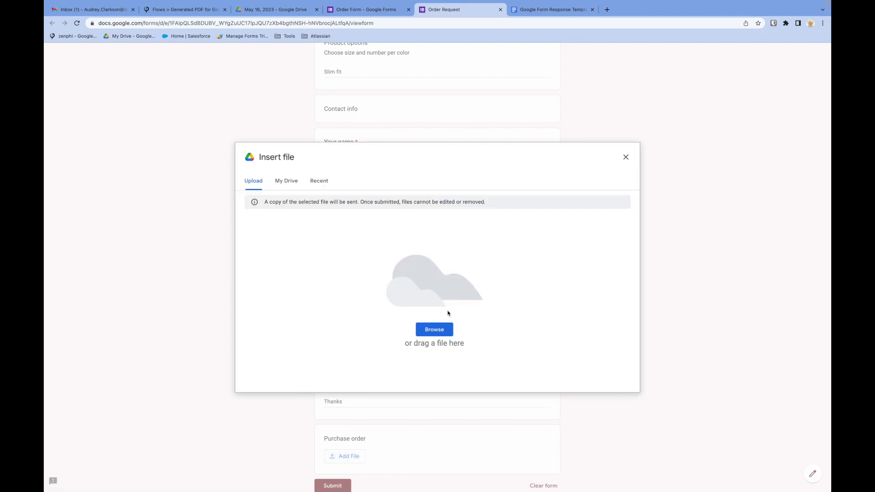
# - Upload the Google Maps Platform PDF from Downloads as the purchase order and submit the form
pyautogui.click(436, 329)
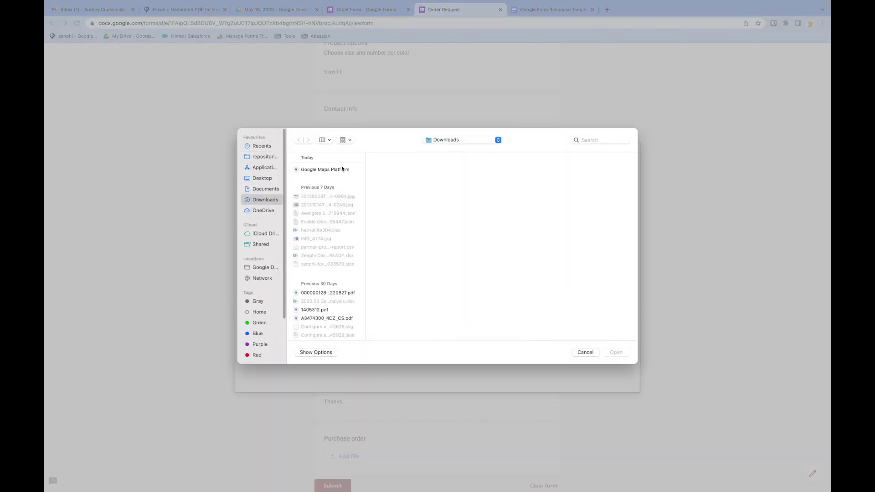
pyautogui.click(342, 169)
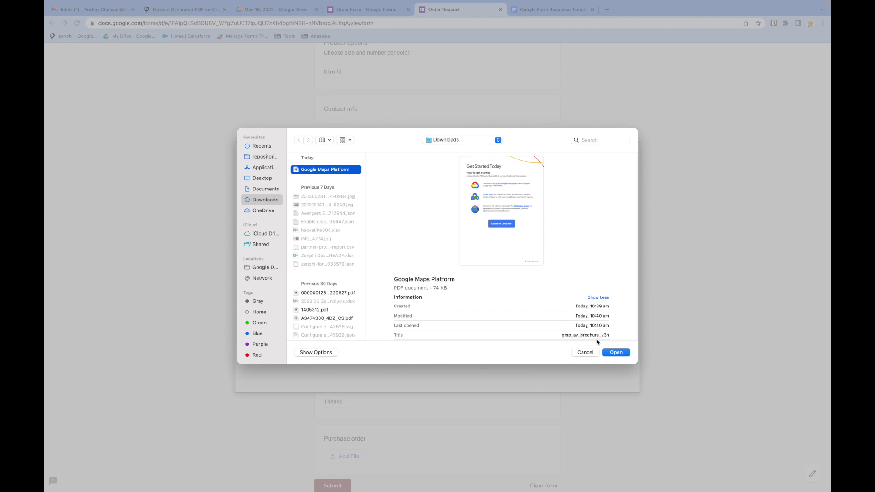
pyautogui.click(617, 353)
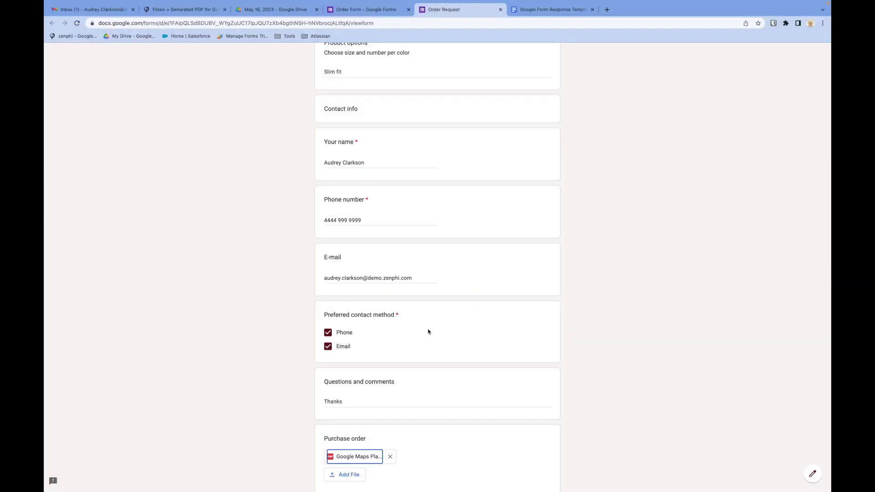
pyautogui.scroll(-2, 428, 333)
pyautogui.click(339, 435)
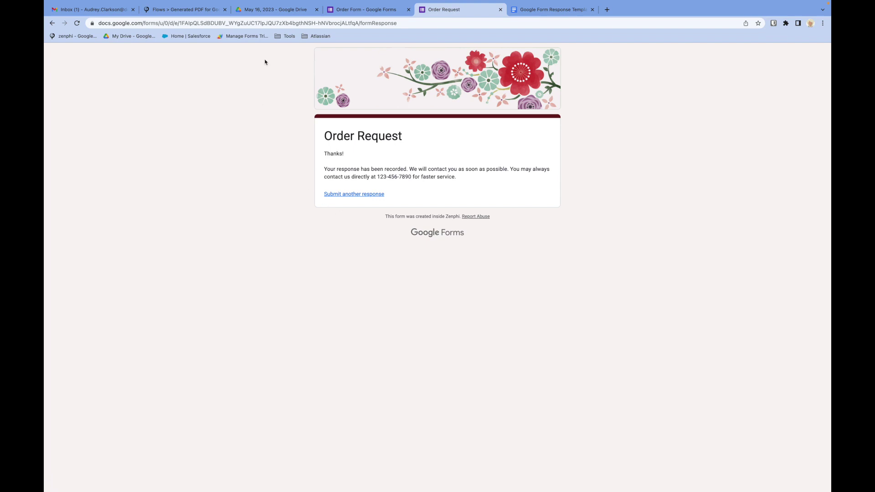
pyautogui.click(194, 11)
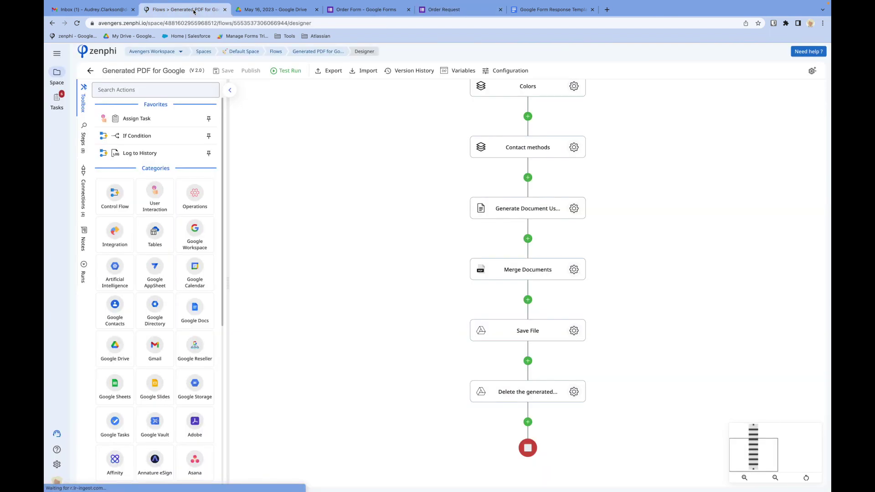
# - Follow the newest version 2.0 run until all eight steps finish, then view the May 16, 2023 Drive folder
pyautogui.click(314, 52)
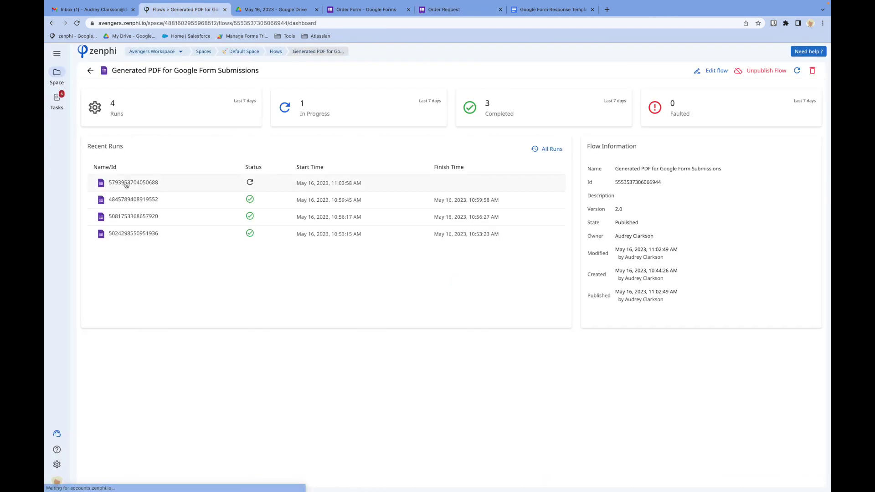
pyautogui.click(124, 184)
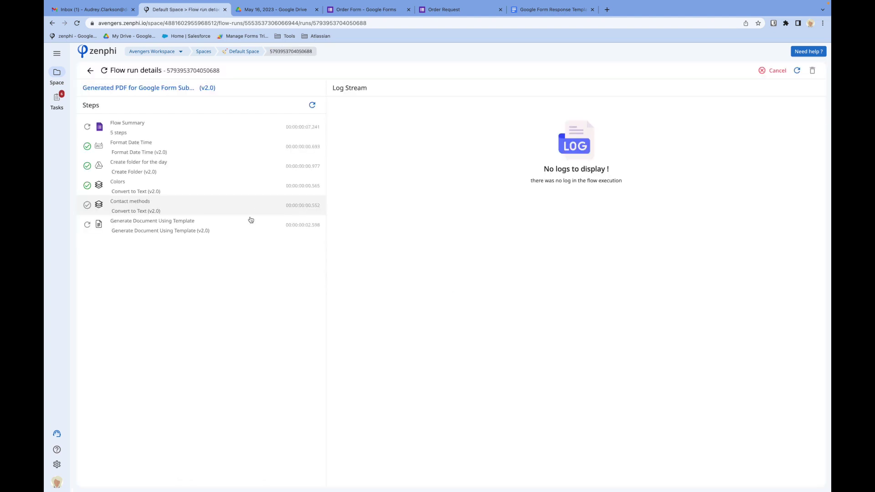
pyautogui.click(313, 105)
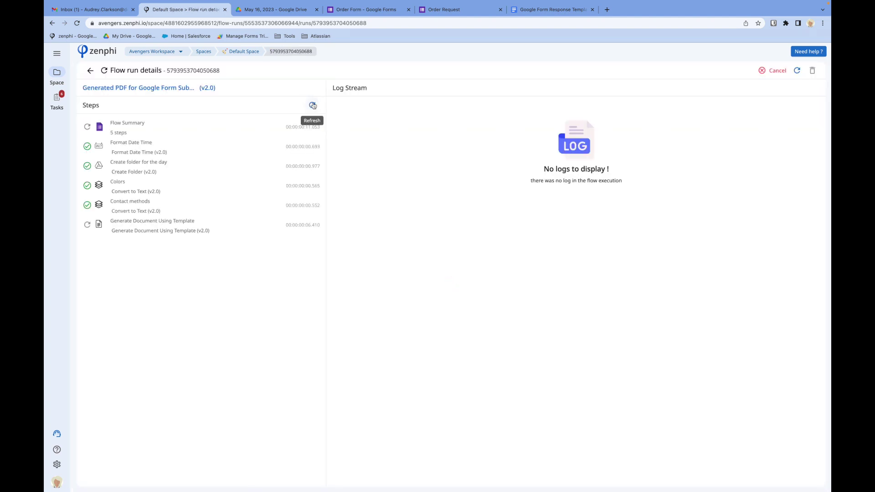
pyautogui.click(313, 105)
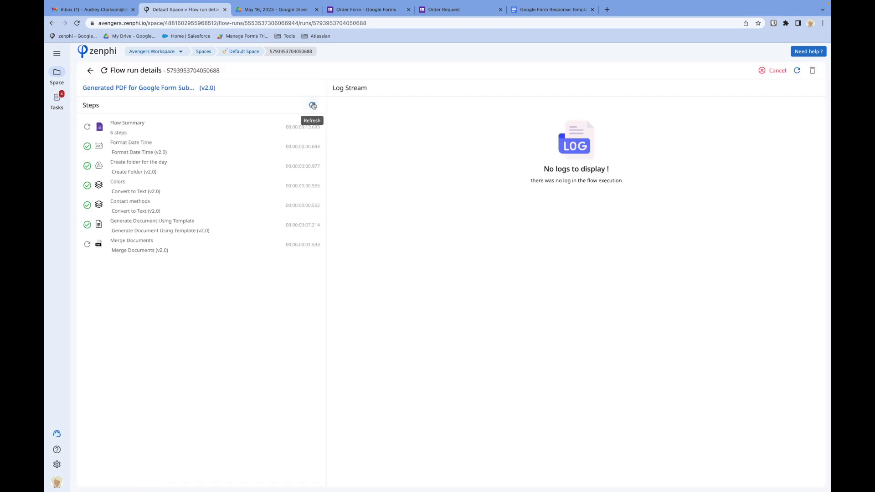
pyautogui.click(313, 105)
pyautogui.click(313, 106)
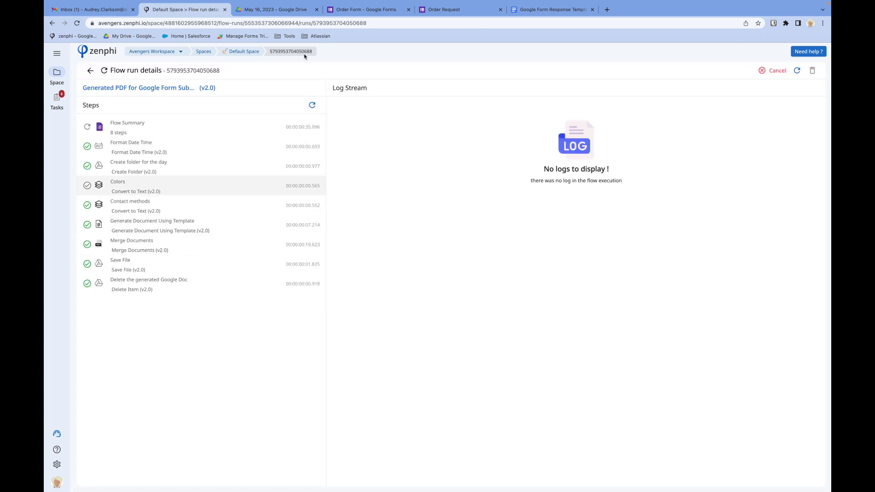
pyautogui.click(290, 10)
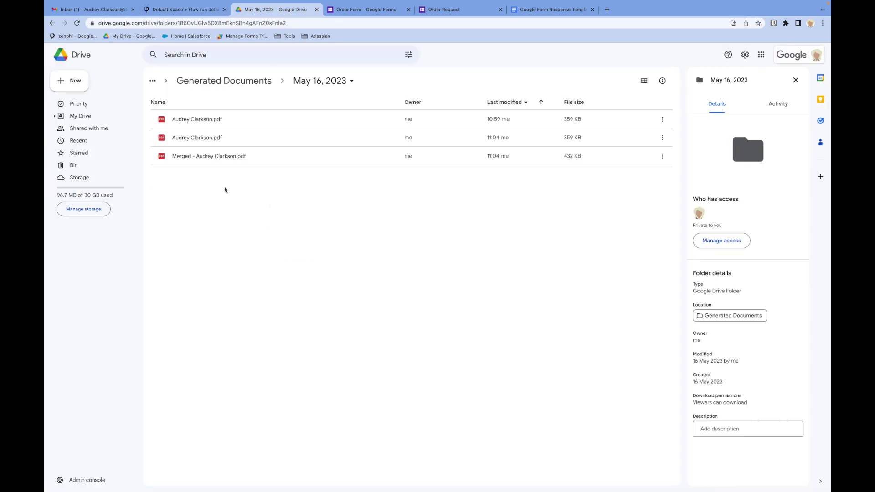
# - Preview the merged PDF's three pages to confirm the form answers and purchase order are included
pyautogui.doubleClick(185, 158)
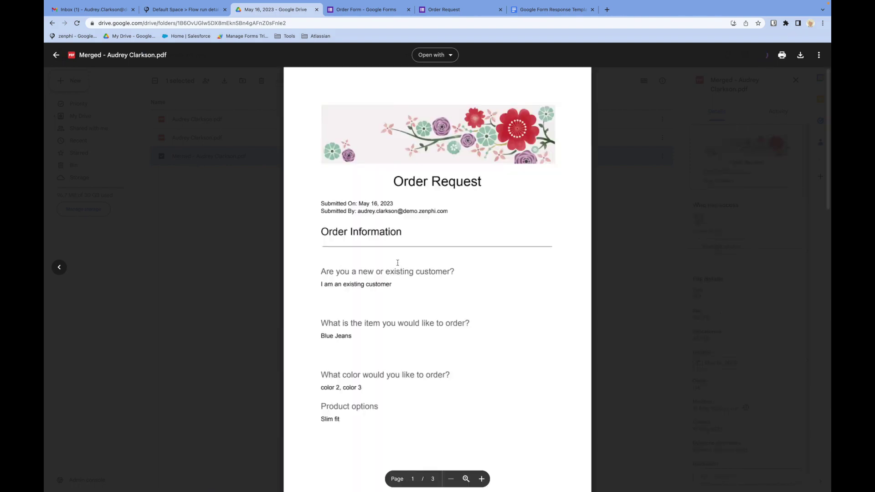
pyautogui.scroll(-1, 398, 263)
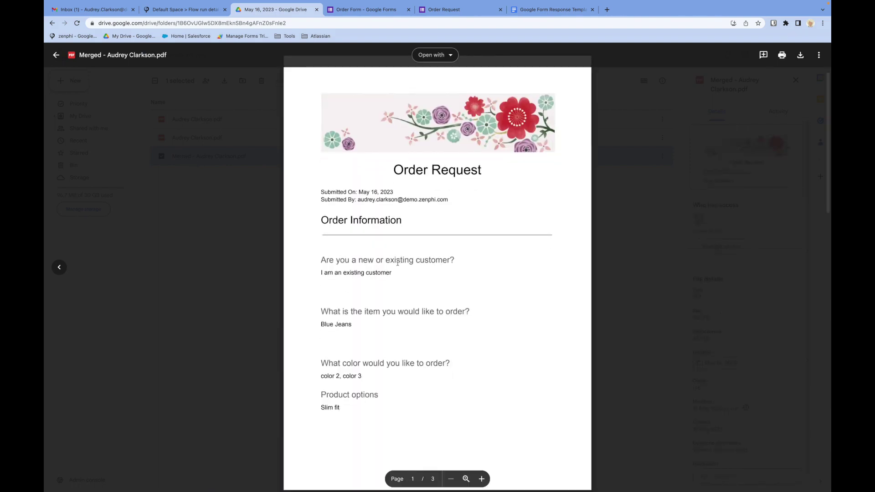
pyautogui.scroll(-10, 397, 263)
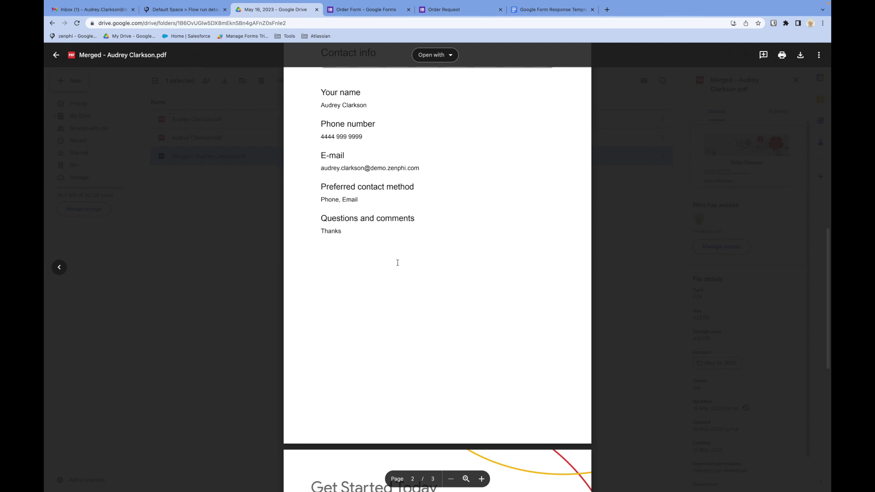
pyautogui.scroll(-6, 397, 263)
pyautogui.scroll(-3, 417, 268)
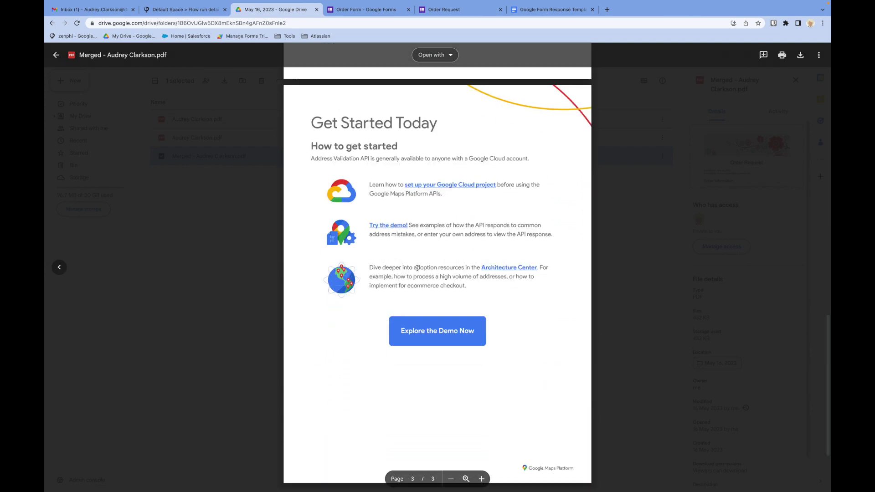
pyautogui.click(228, 306)
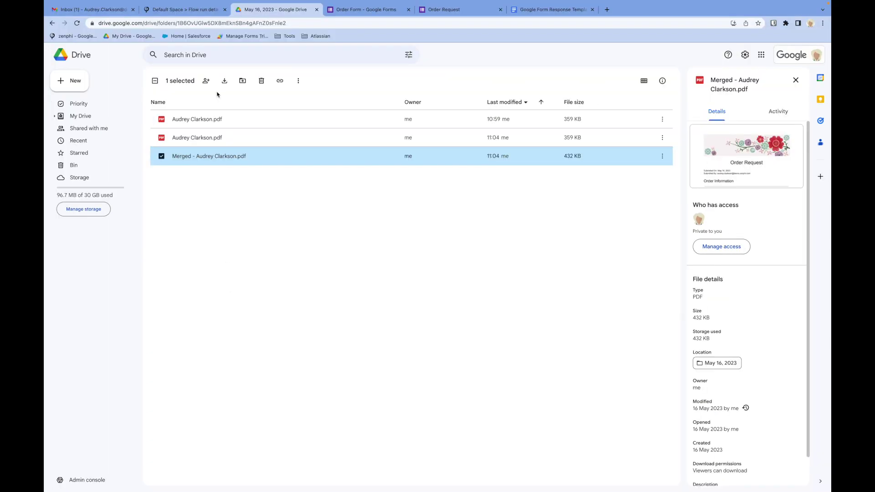
pyautogui.click(192, 10)
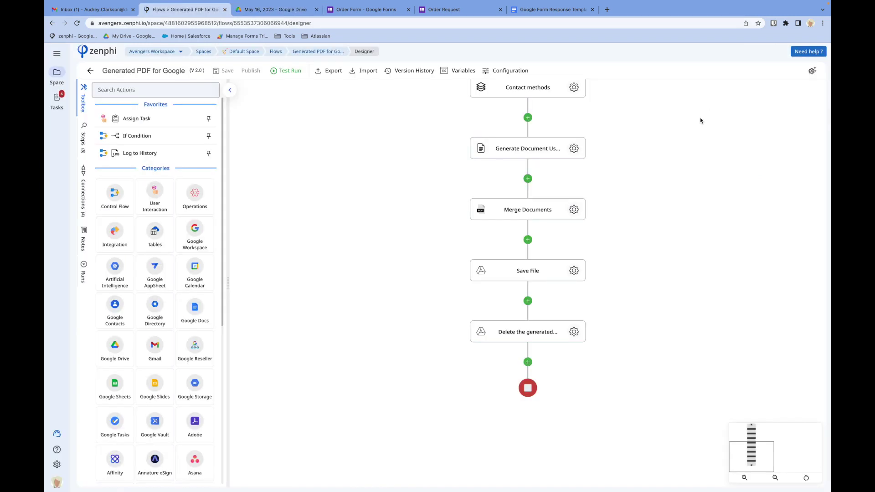